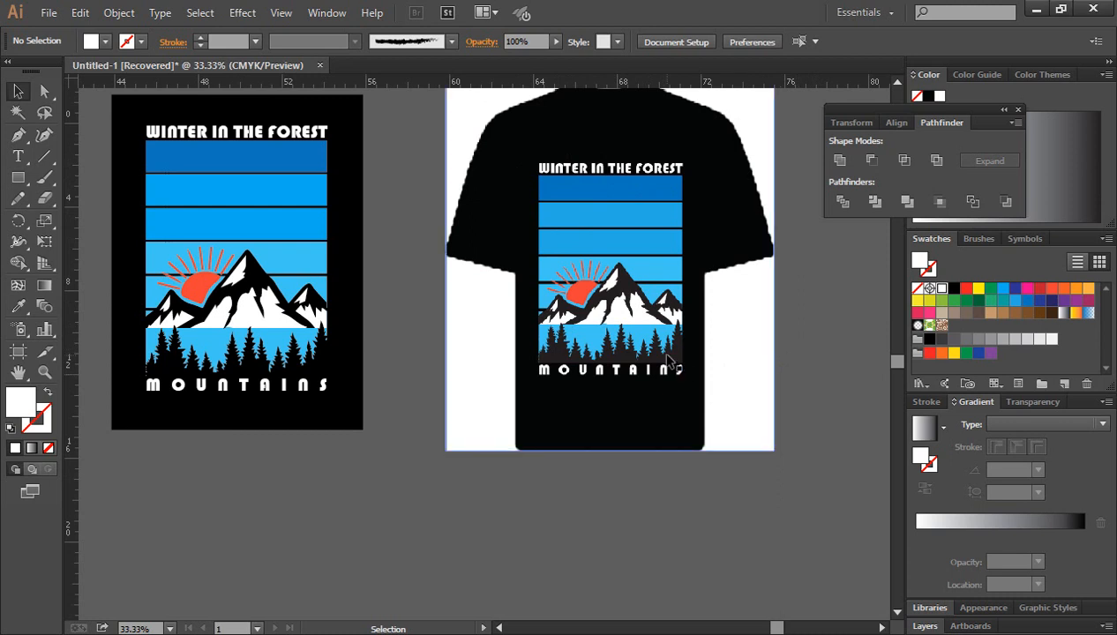
- Delete the T-shirt mockup image beside the poster design
scroll(671, 361, up, 1)
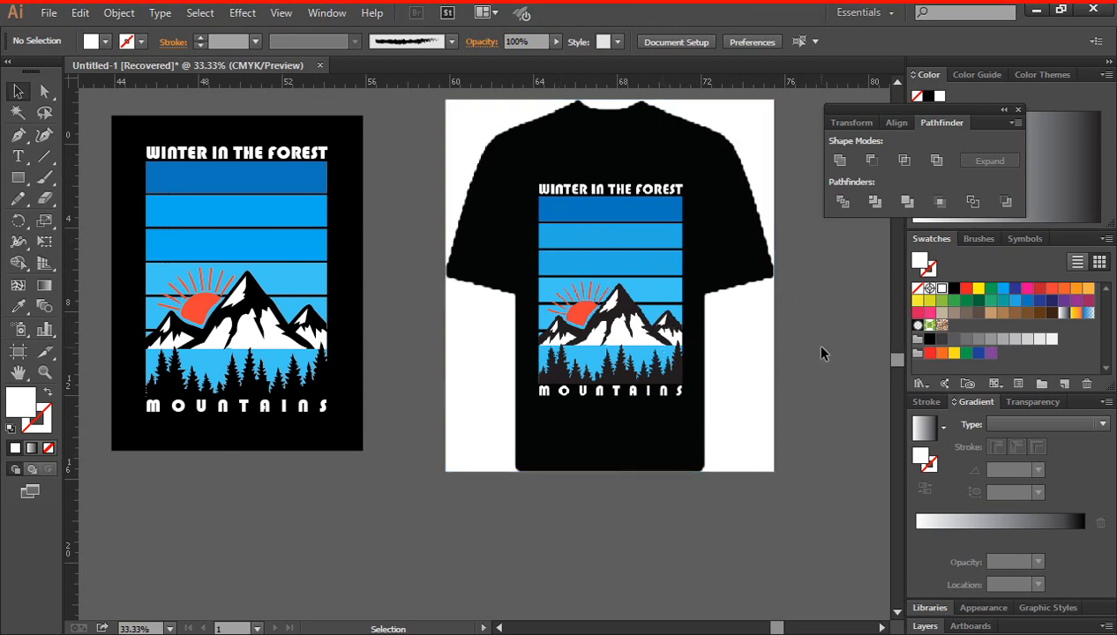
drag(585, 301, 569, 281)
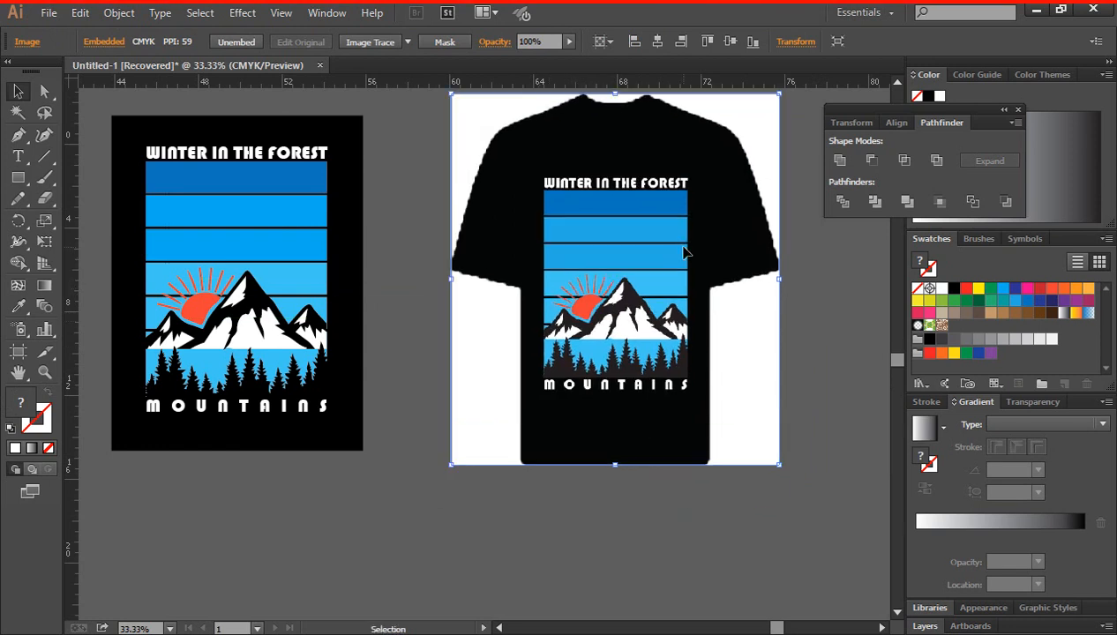
key(Delete)
drag(122, 128, 339, 430)
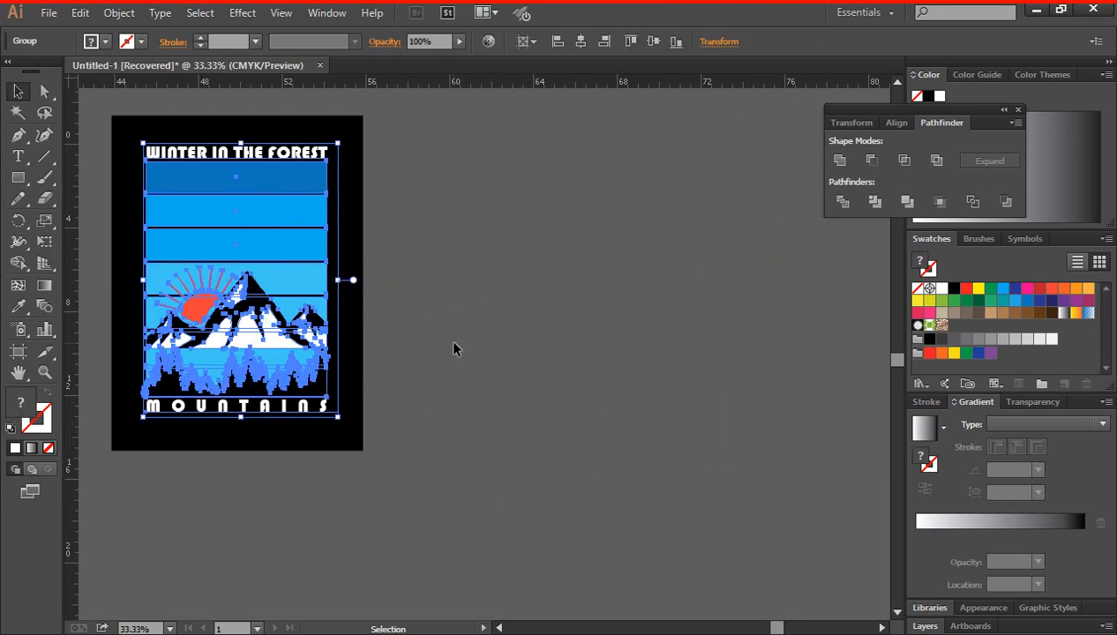
click(453, 348)
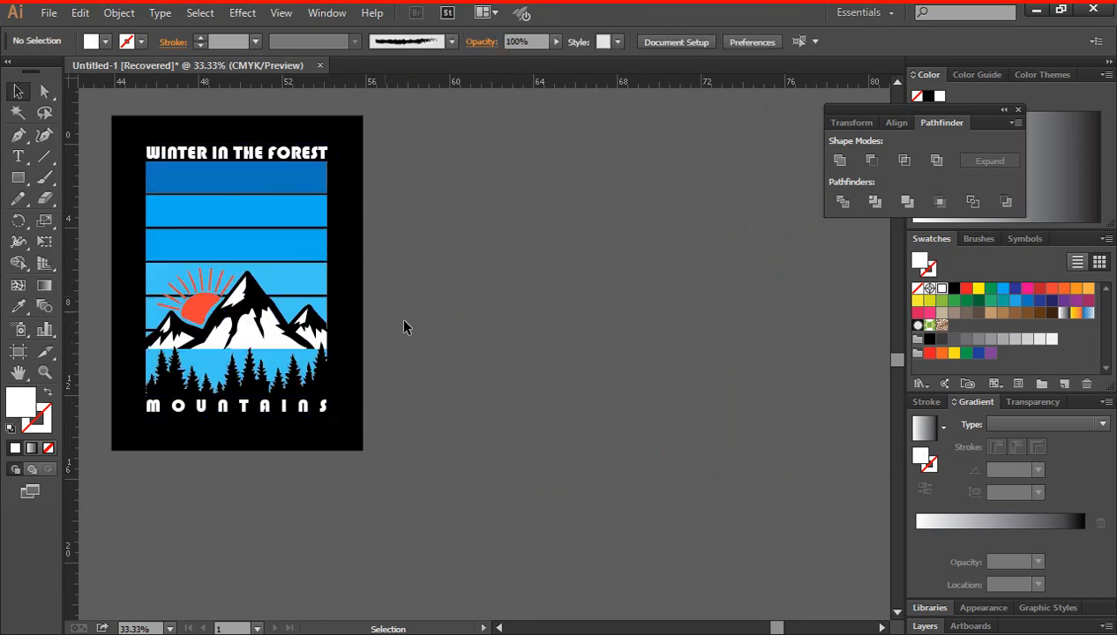
drag(414, 320, 437, 327)
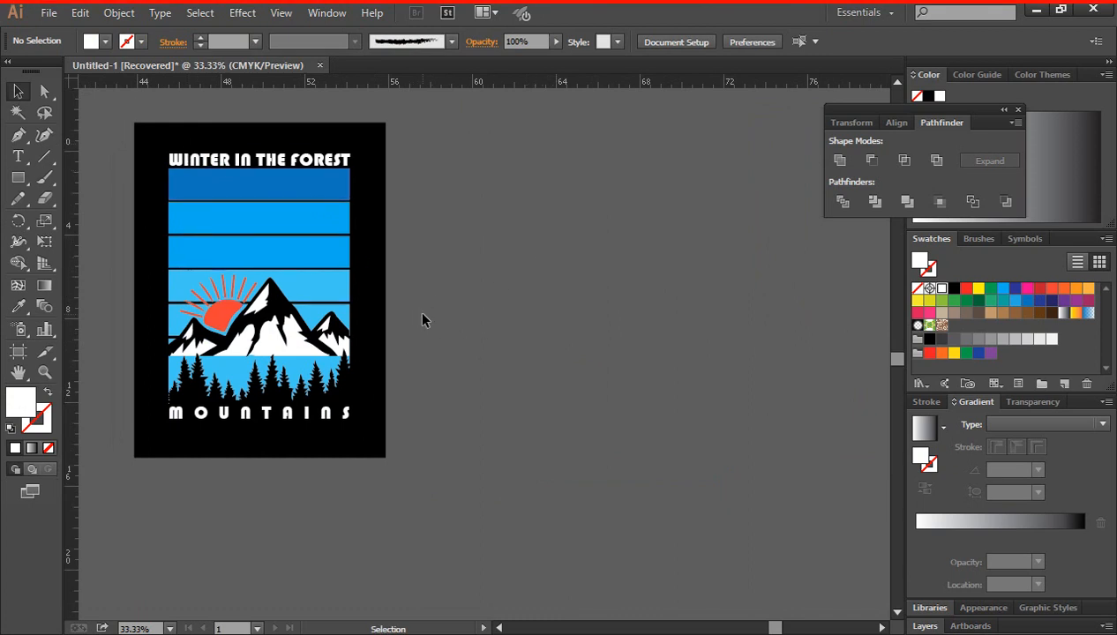
scroll(422, 320, down, 1)
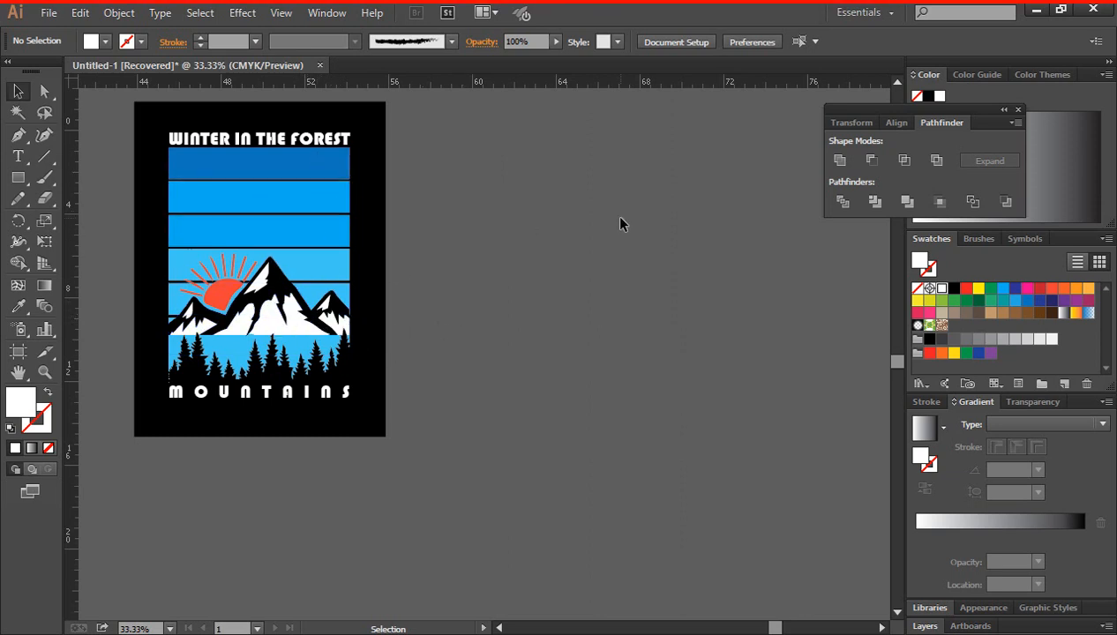
scroll(598, 281, up, 1)
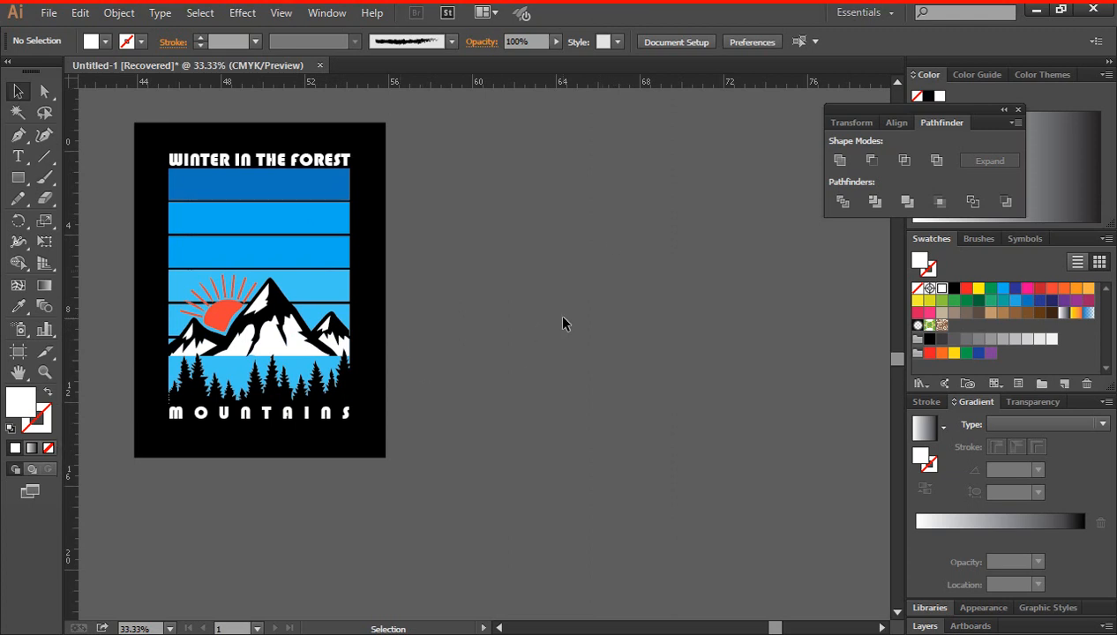
scroll(569, 314, down, 1)
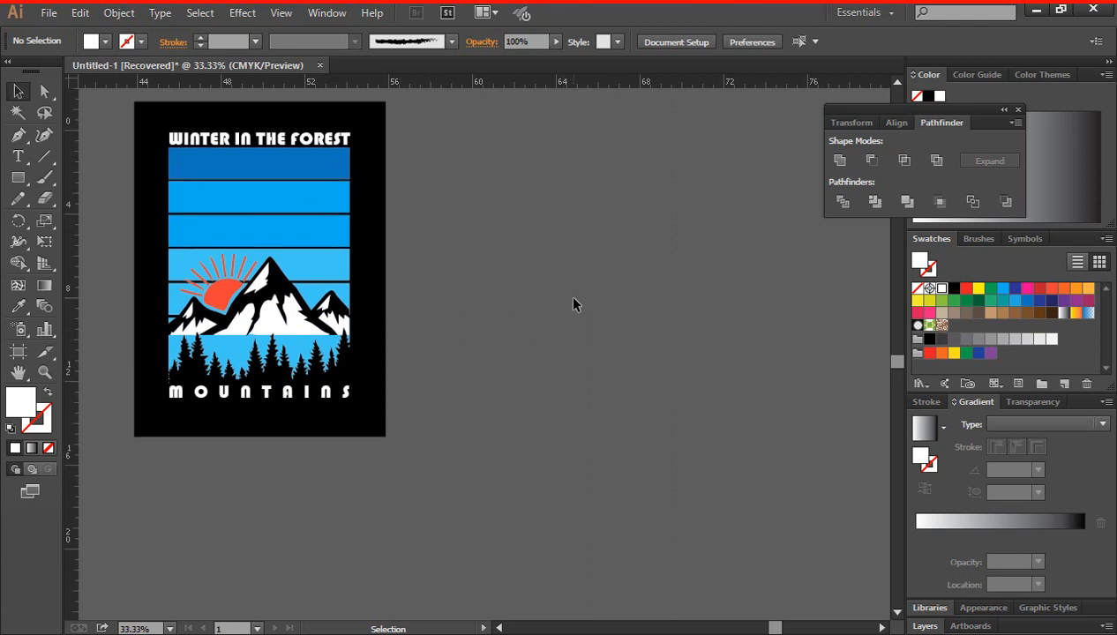
- Create a rectangle 12 in wide and 16 in high and place it beside the poster, level with its top edge
click(22, 178)
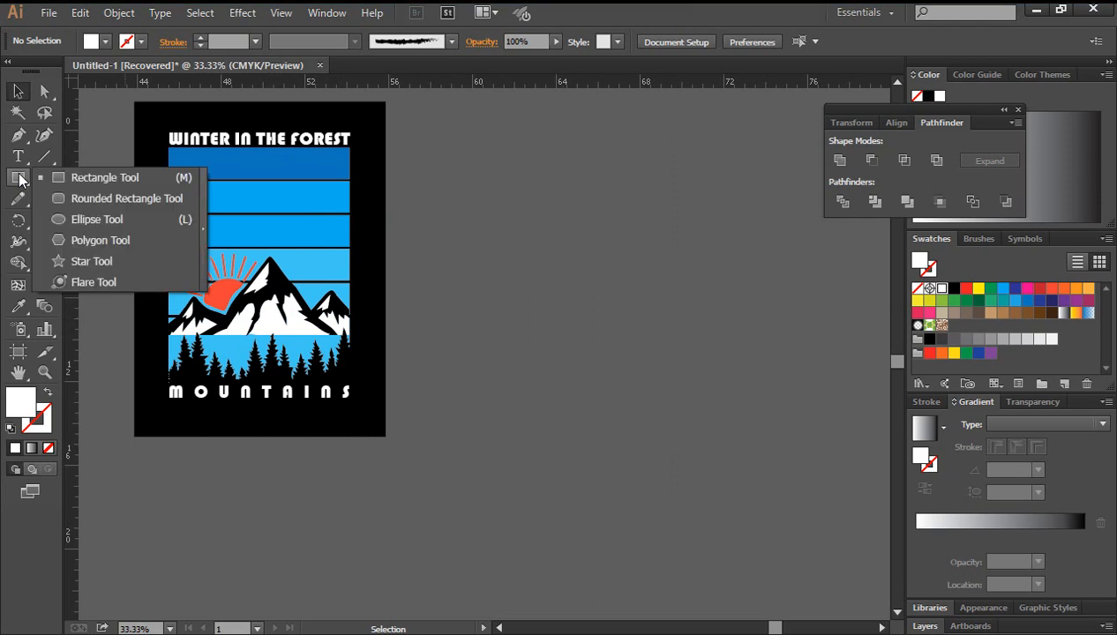
click(104, 177)
click(562, 210)
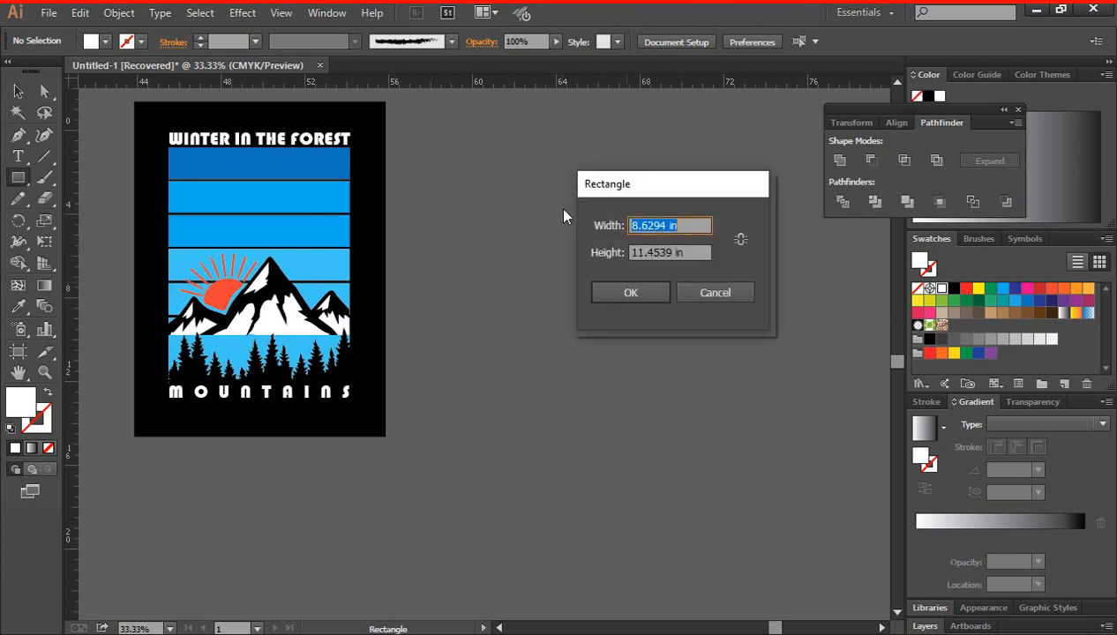
drag(667, 226, 627, 232)
text(12)
drag(673, 253, 592, 251)
text(16)
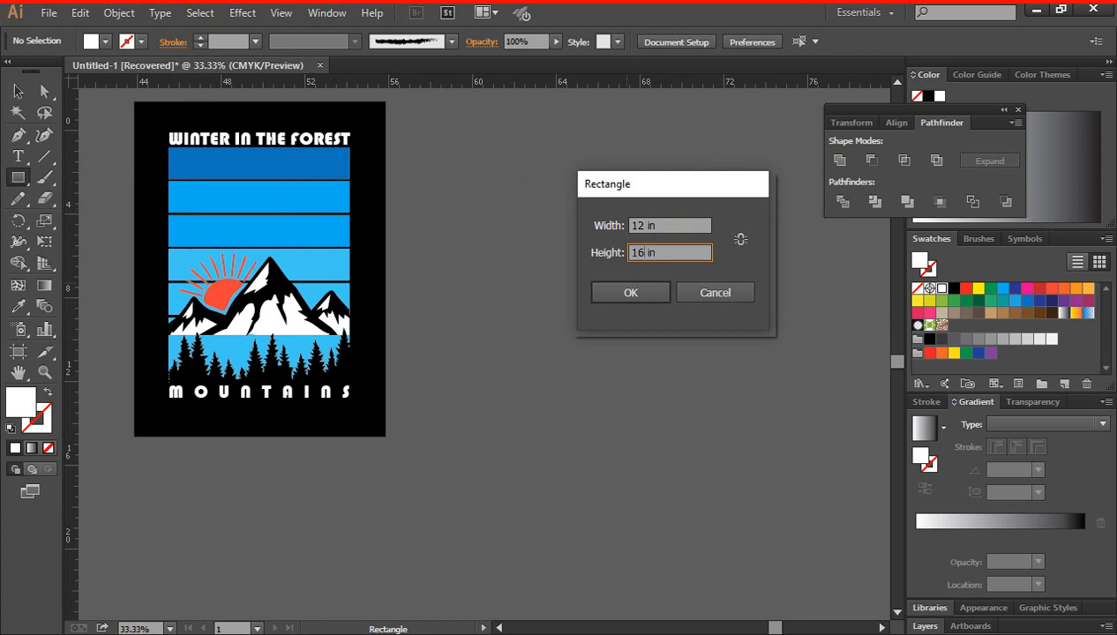
click(617, 296)
click(18, 91)
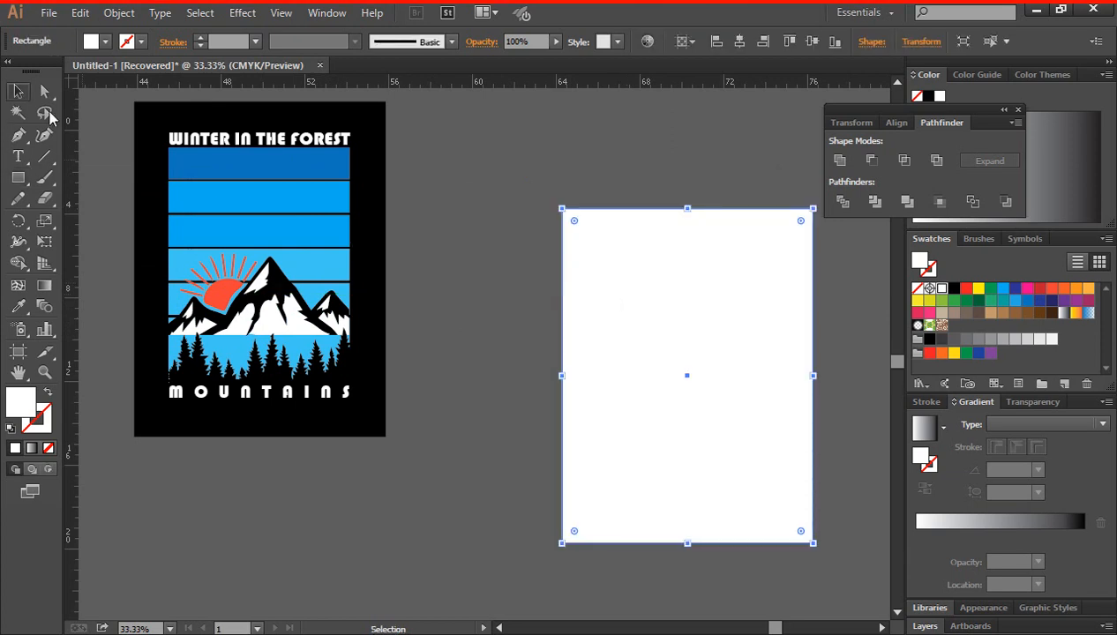
drag(685, 343, 605, 243)
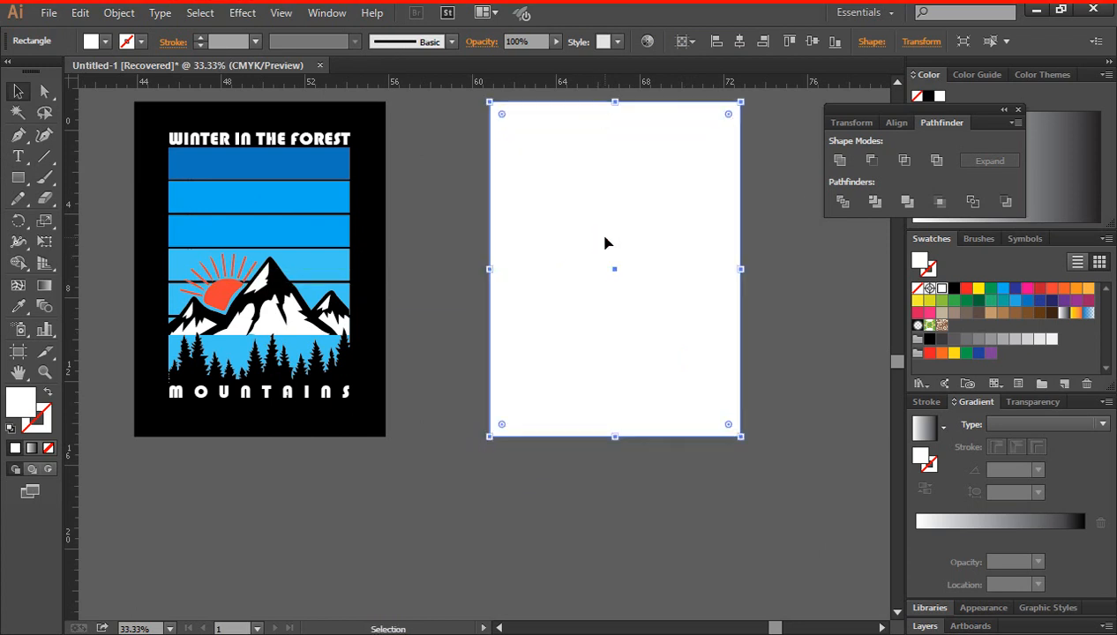
- Fill the 12 by 16 in rectangle with black
click(794, 262)
click(645, 252)
click(814, 291)
click(677, 273)
click(954, 289)
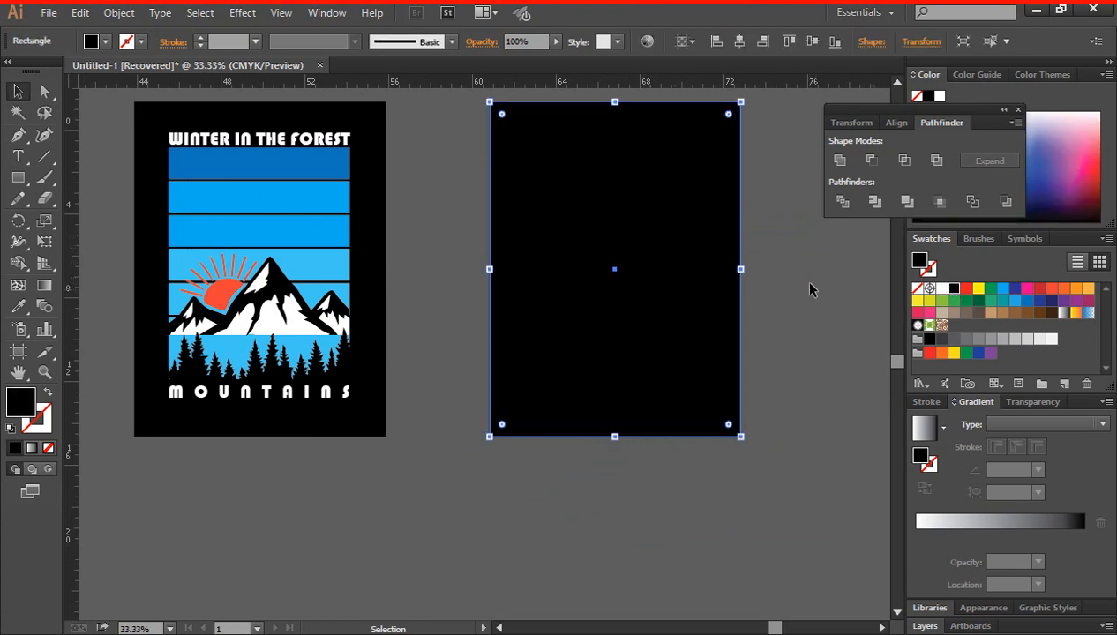
click(803, 282)
click(622, 305)
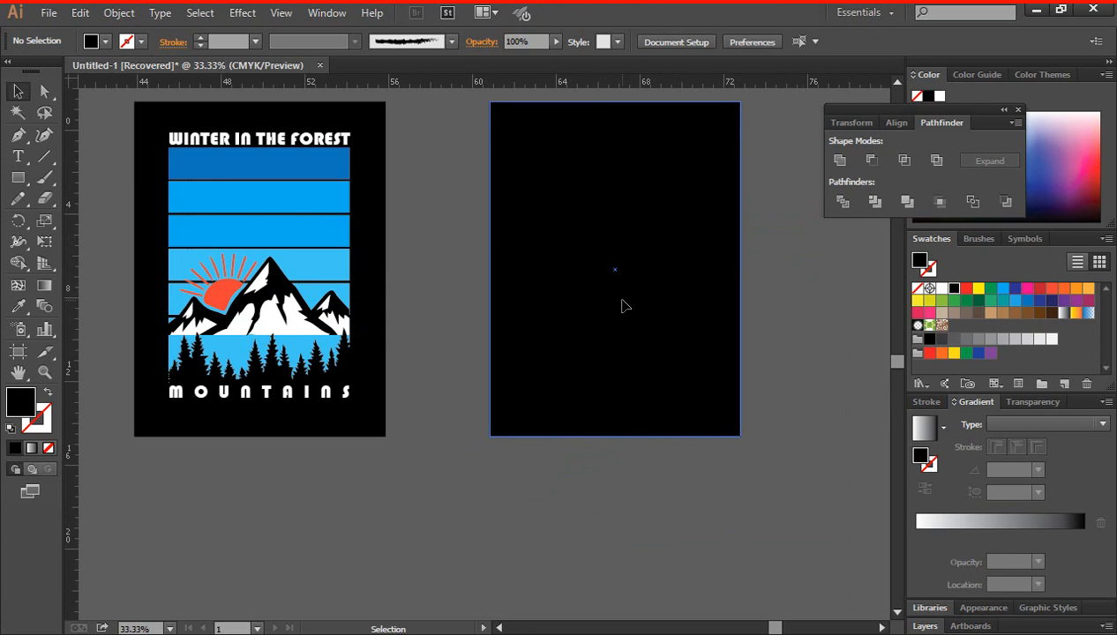
click(770, 293)
click(683, 274)
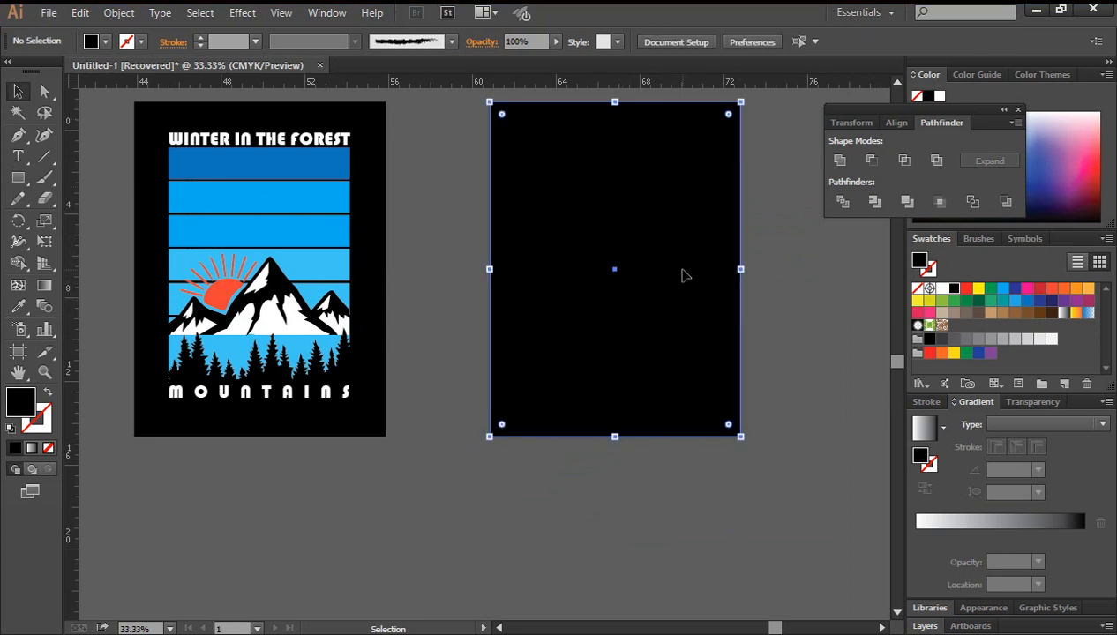
click(803, 270)
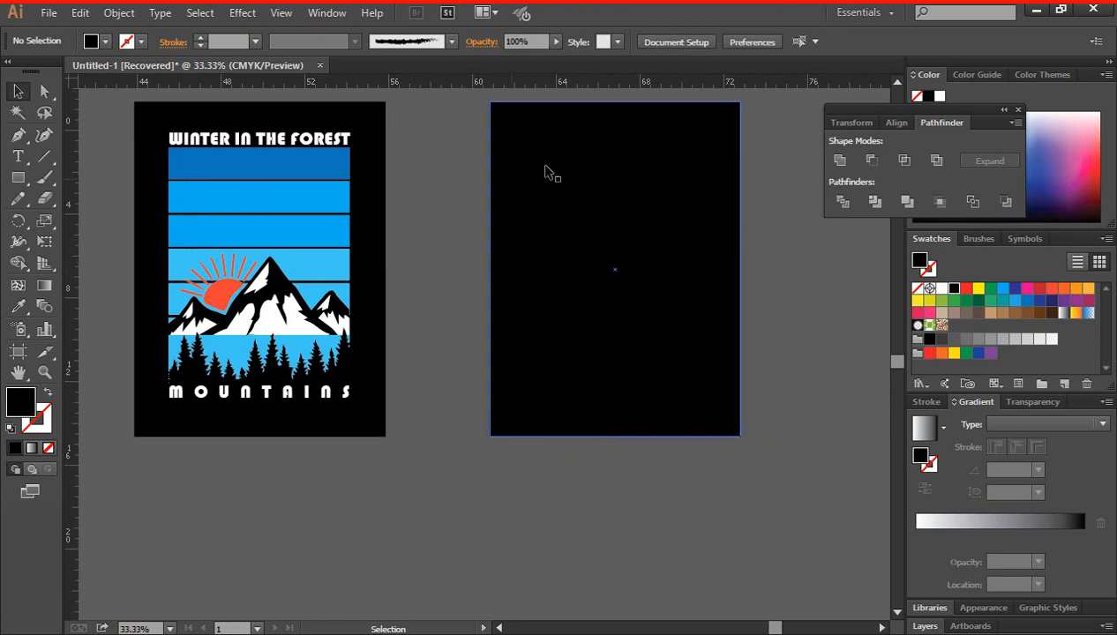
click(639, 248)
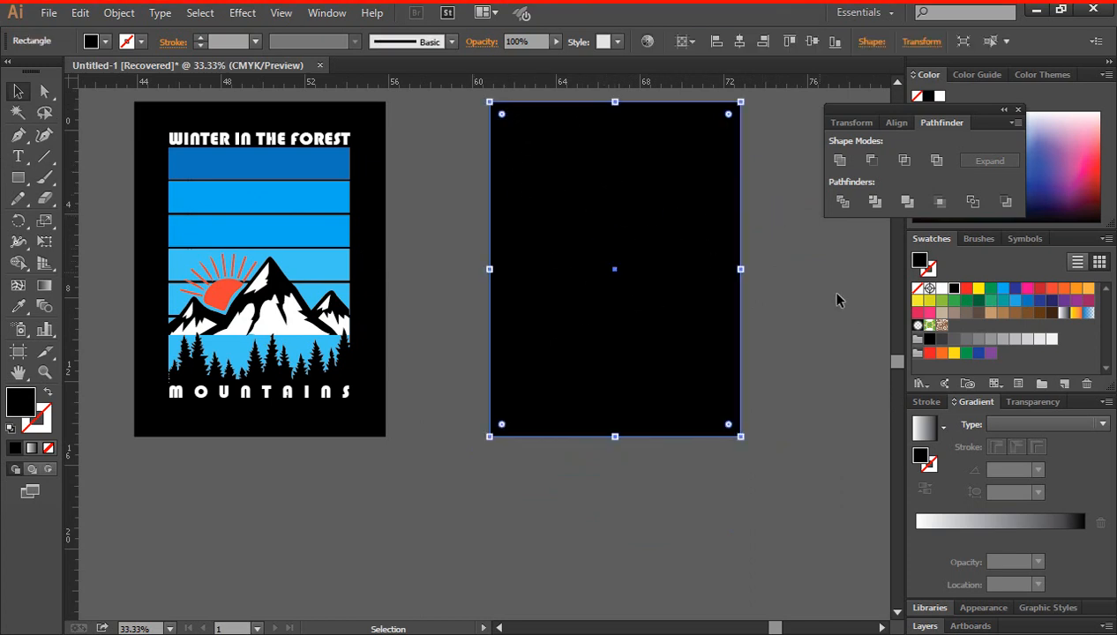
click(764, 274)
click(663, 279)
click(802, 273)
click(643, 194)
- Try yellow, blue, orange, red and green swatches as the large rectangle's fill, and restore its black fill
click(979, 289)
click(1015, 289)
click(1052, 289)
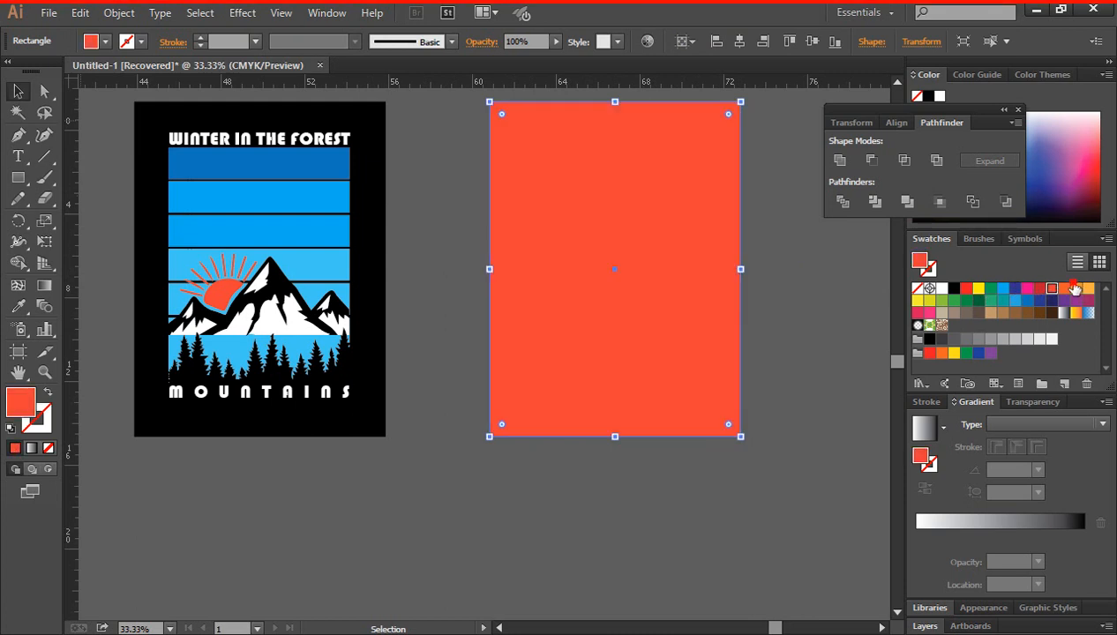
click(1075, 289)
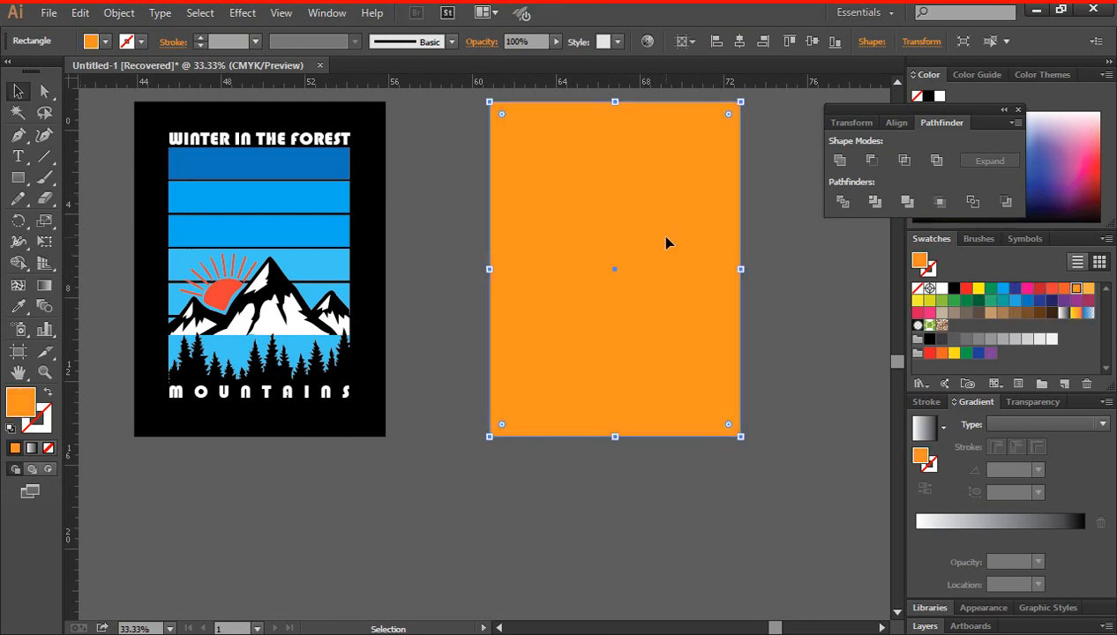
click(967, 289)
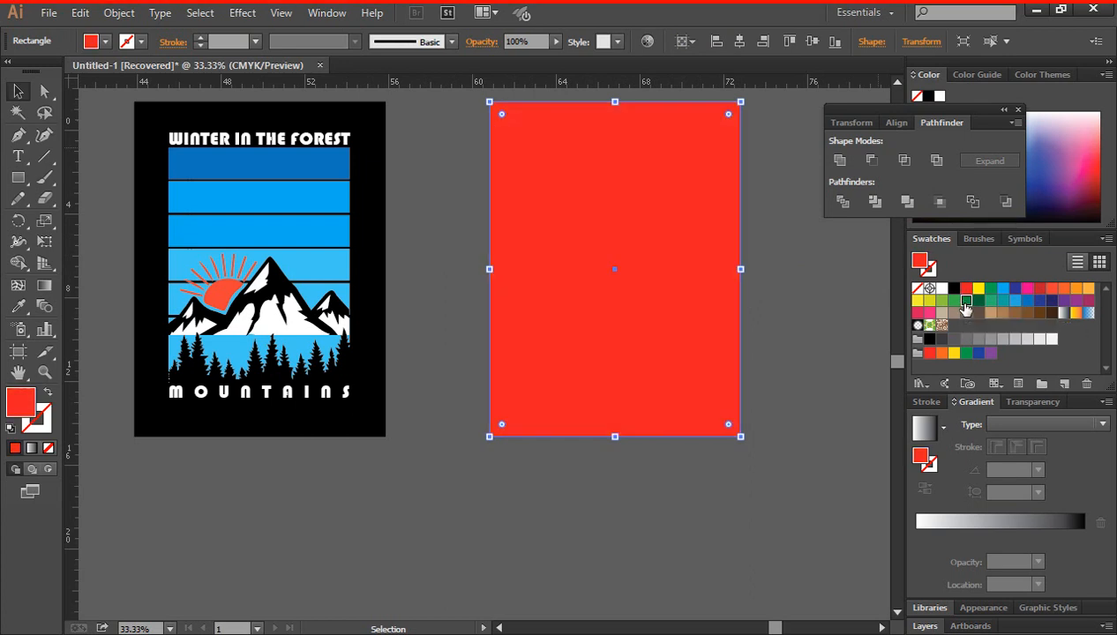
click(966, 302)
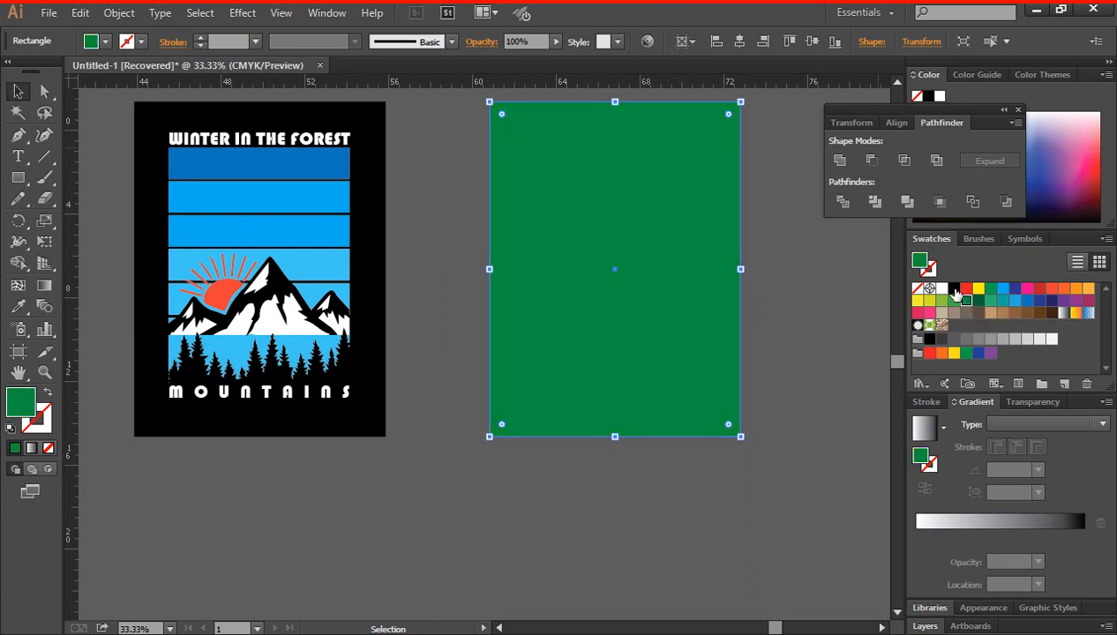
click(954, 290)
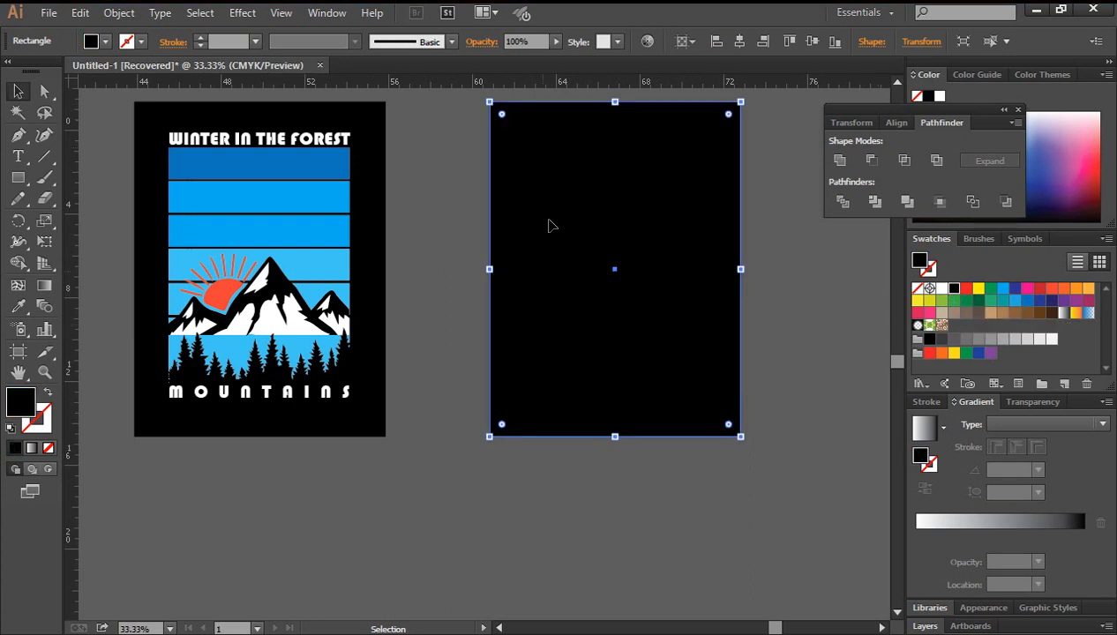
click(768, 270)
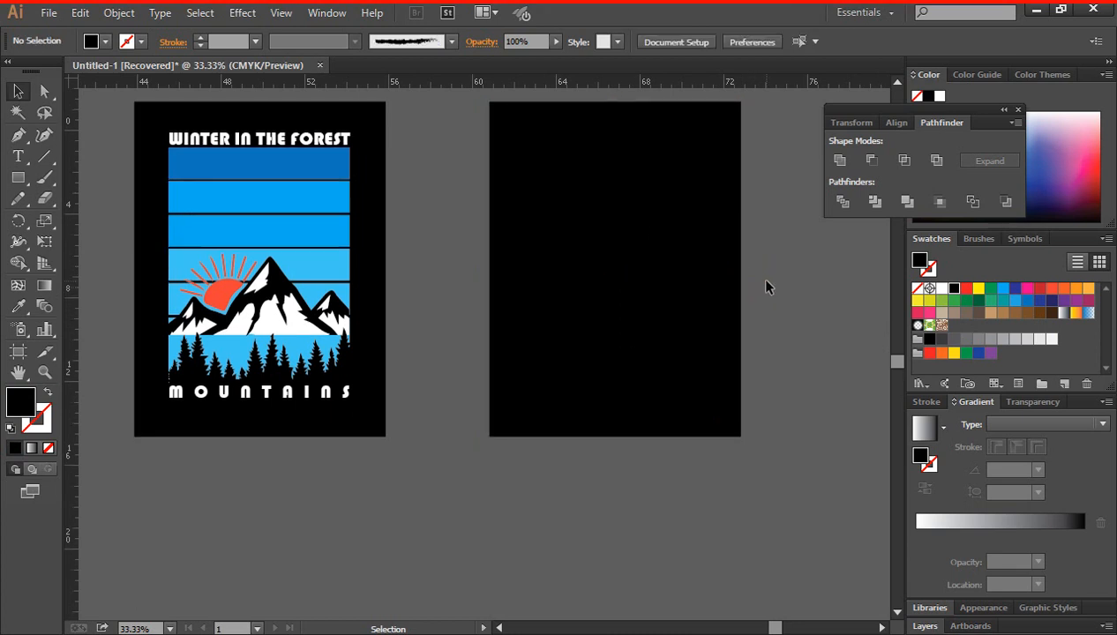
click(631, 294)
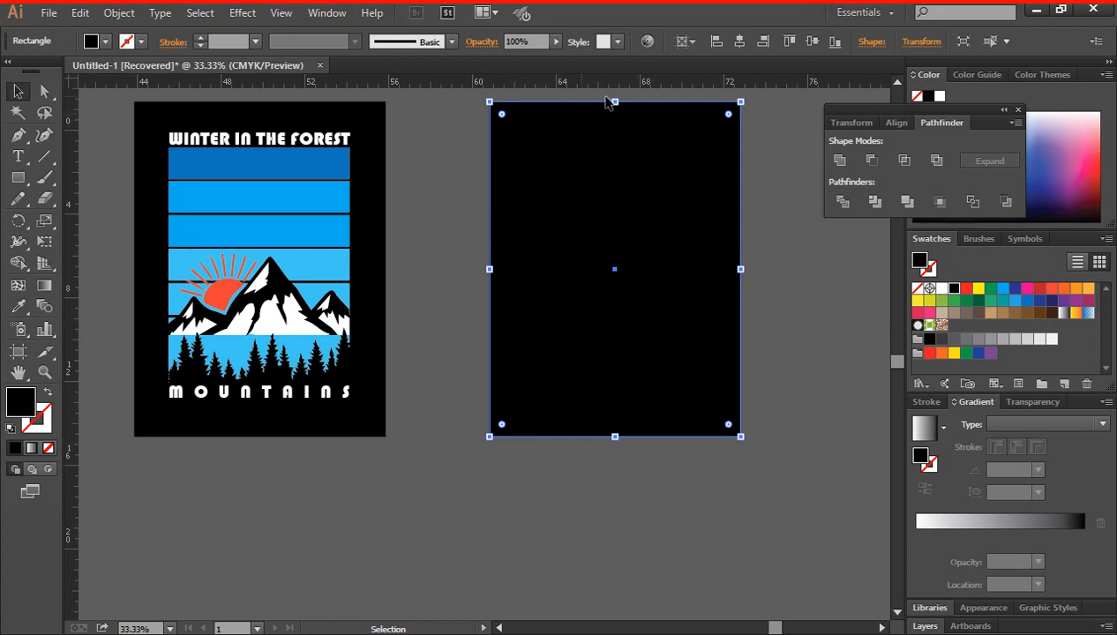
click(763, 270)
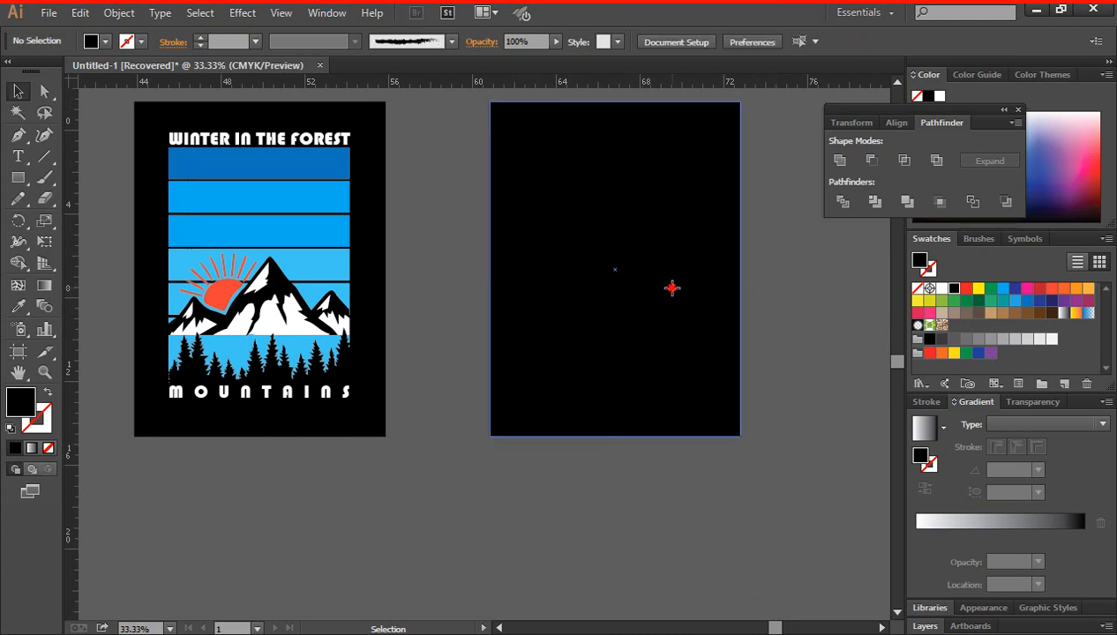
click(671, 291)
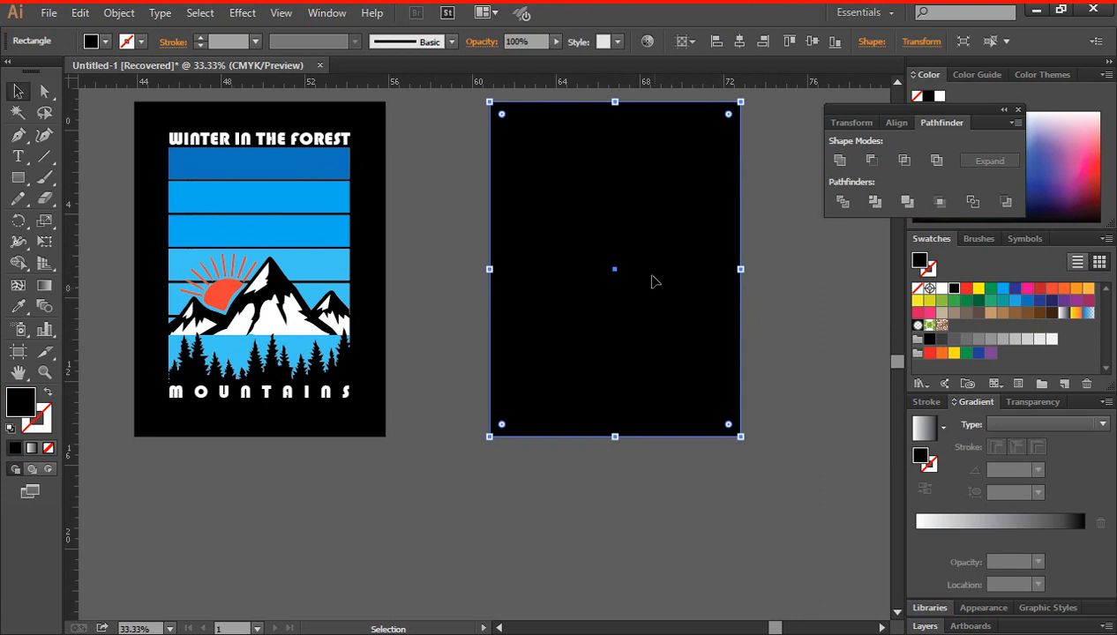
click(770, 302)
click(660, 284)
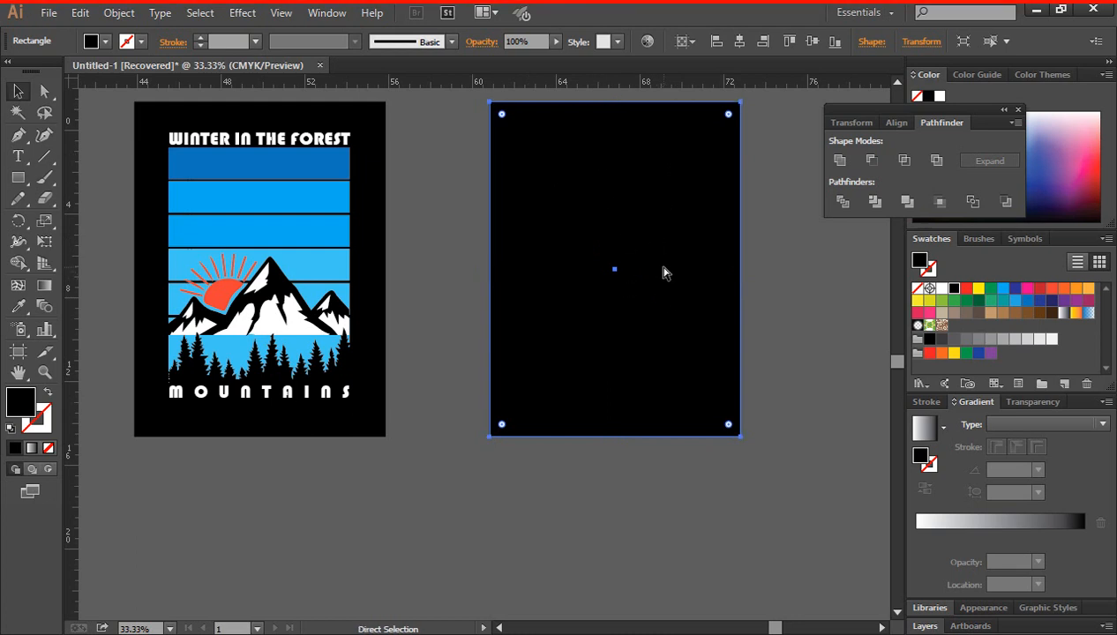
key(ctrl+shift+a)
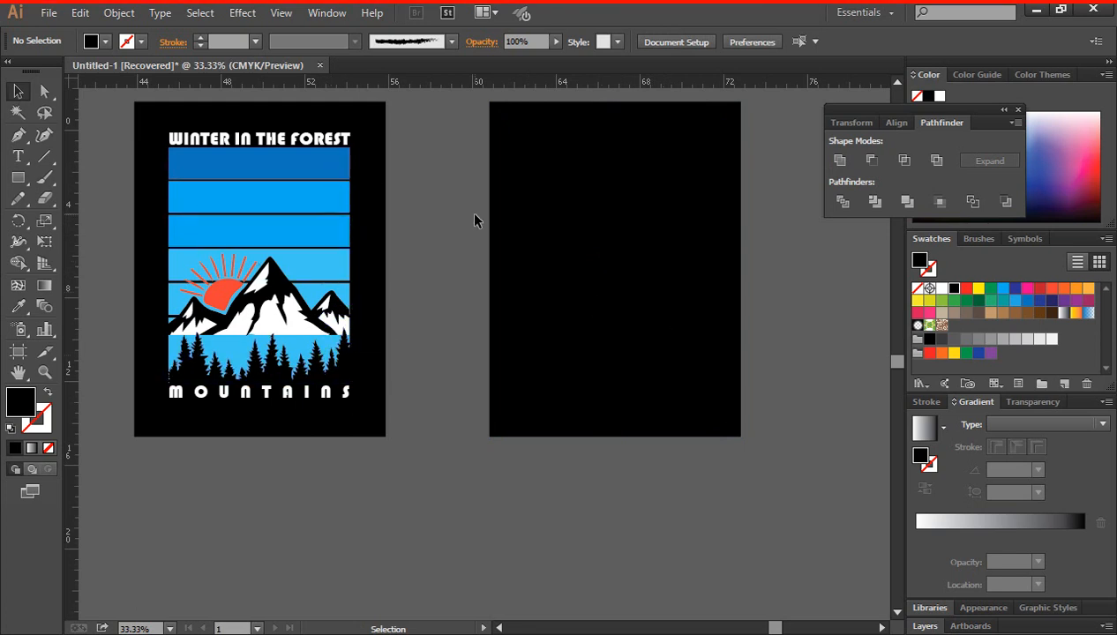
- Draw a wide, thin horizontal rectangle across the upper part of the new black background
drag(18, 177, 78, 177)
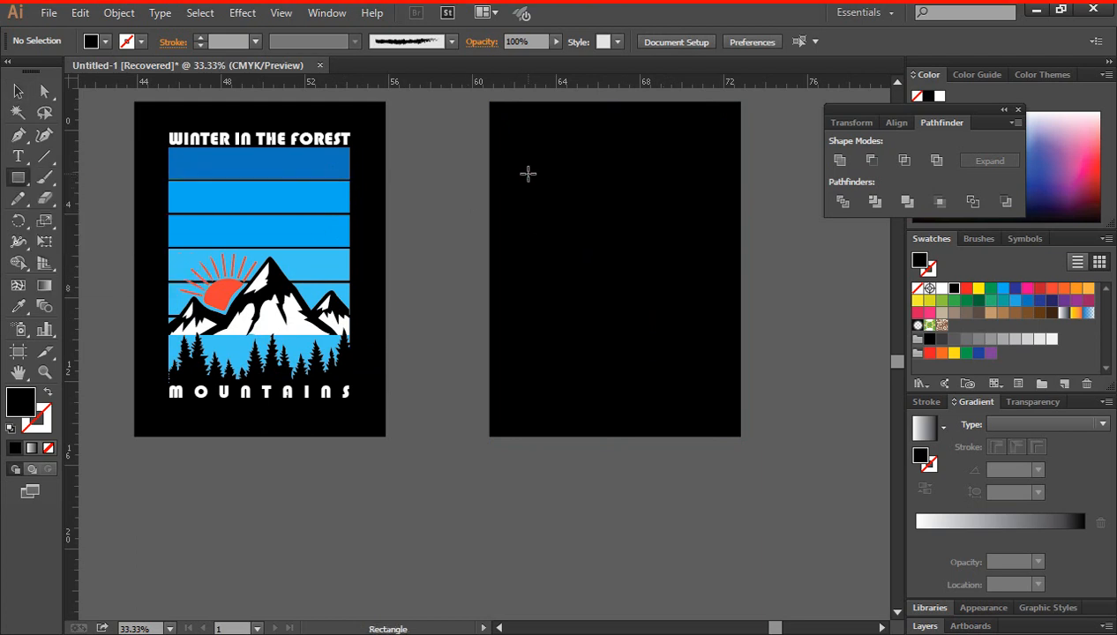
drag(527, 175, 724, 212)
key(v)
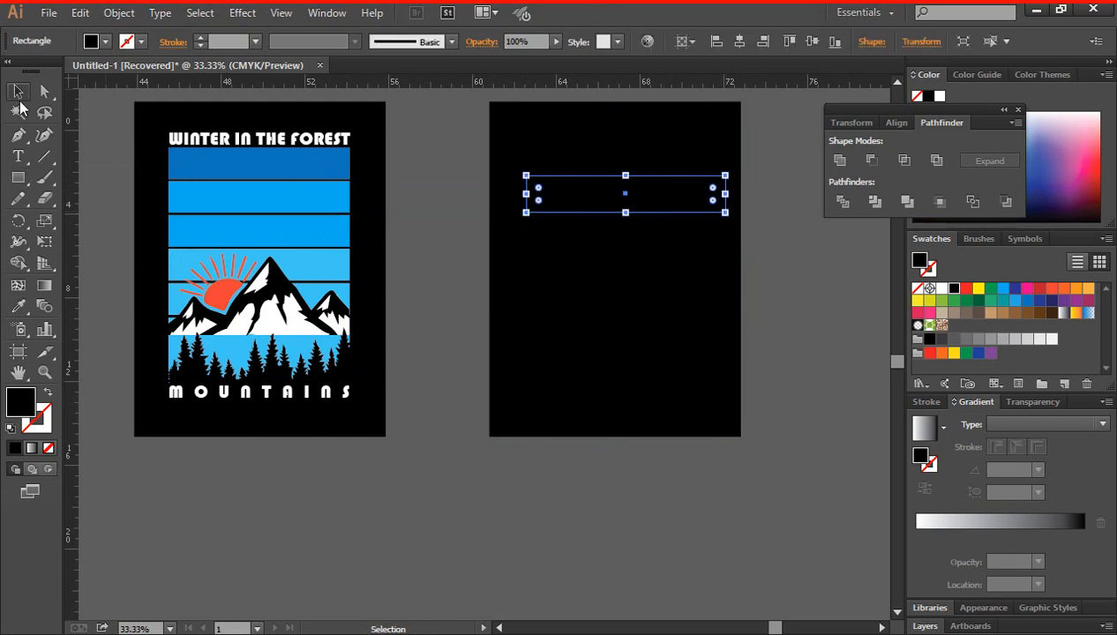
- Fill the thin strip with the dark blue sampled from the poster's top stripe and centre it horizontally on the black background
click(17, 306)
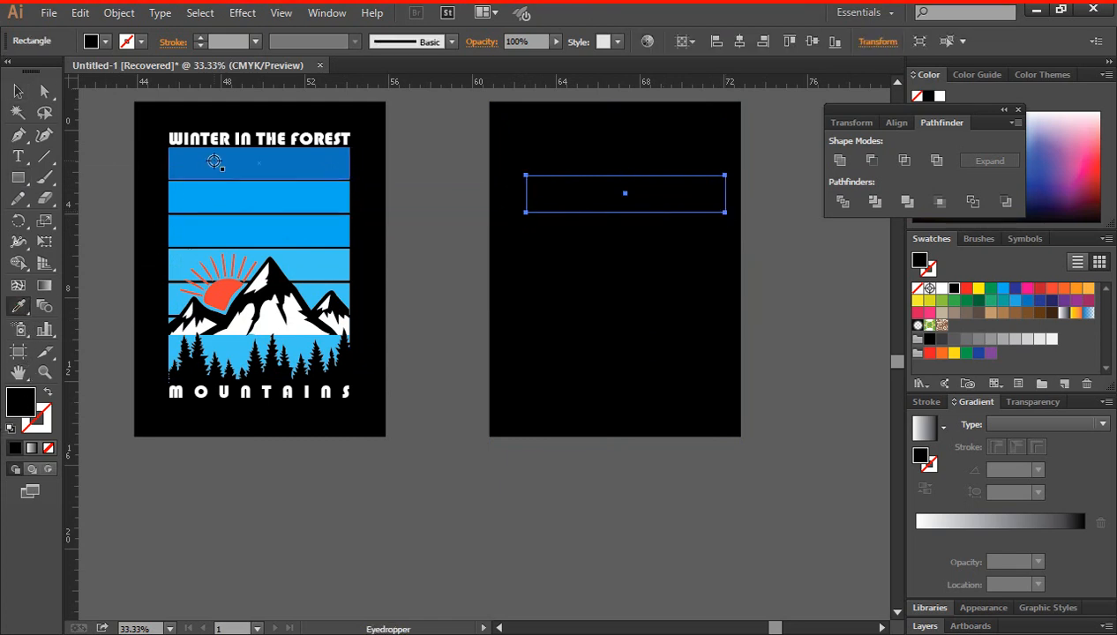
click(215, 161)
click(17, 91)
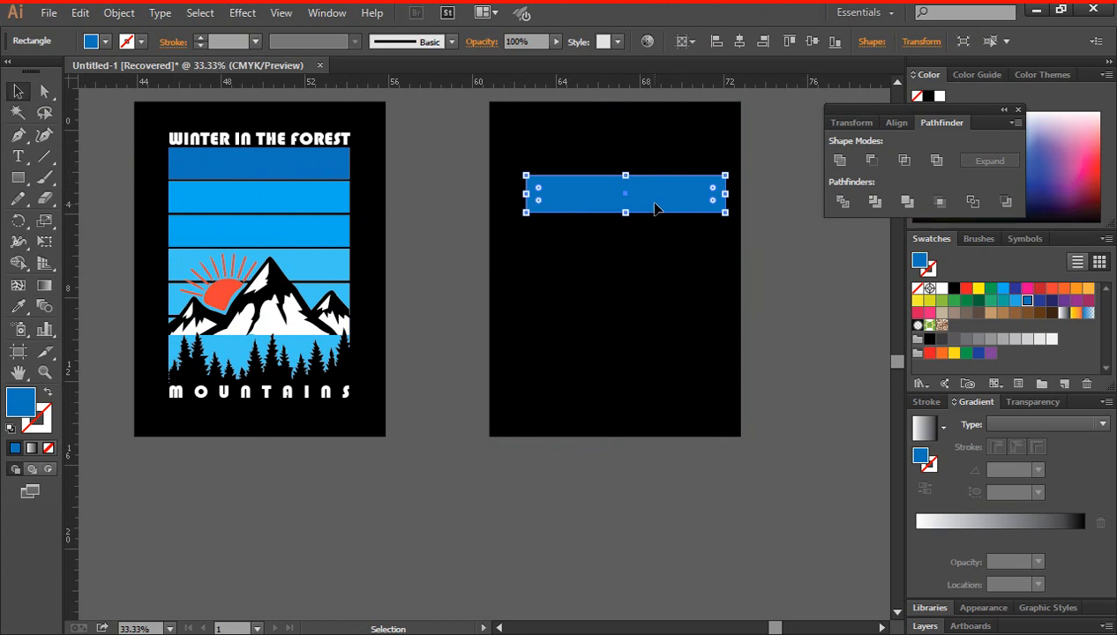
drag(661, 195, 651, 196)
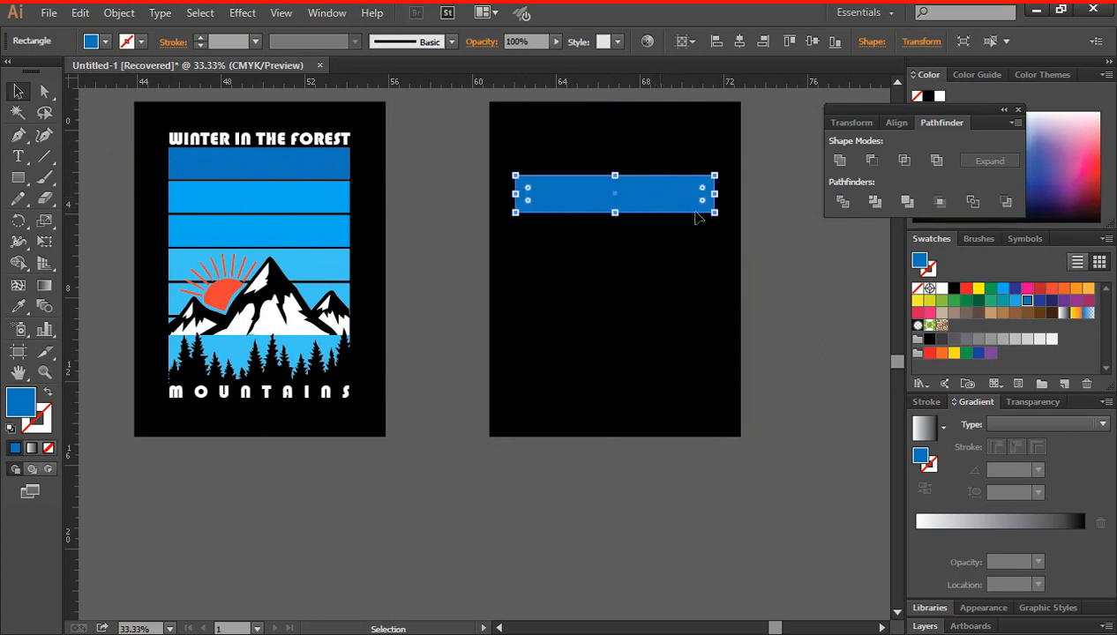
- Duplicate the dark blue strip and place the copy directly beneath it, edge to edge
click(779, 244)
click(633, 194)
drag(626, 193, 628, 233)
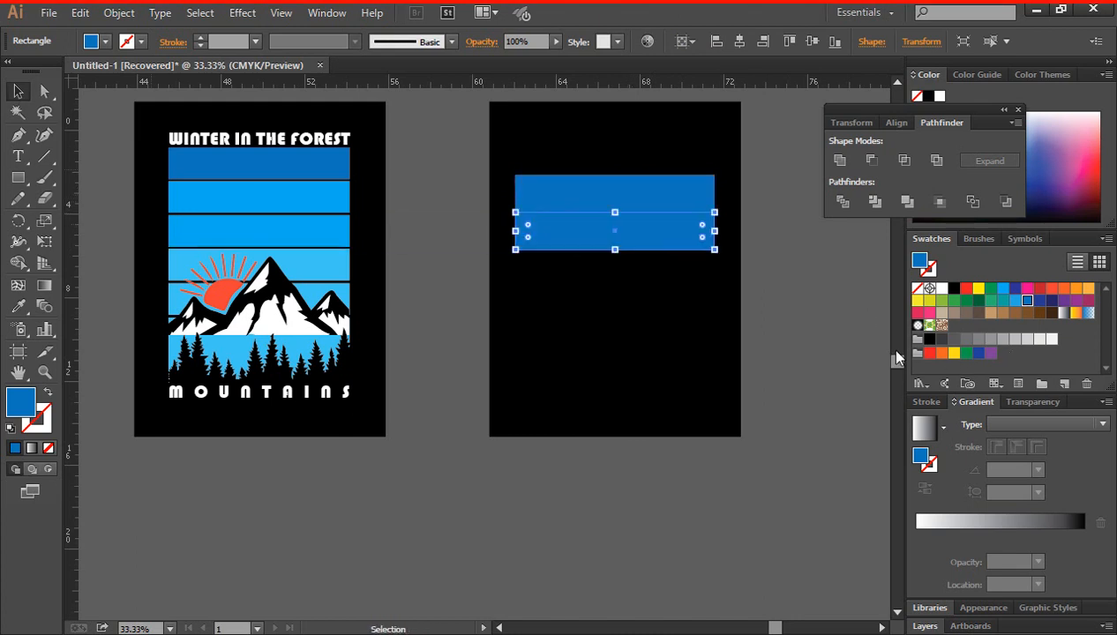
- Nudge the duplicated strip slightly down to leave a thin black gap beneath the top strip
key(Down)
key(Down)
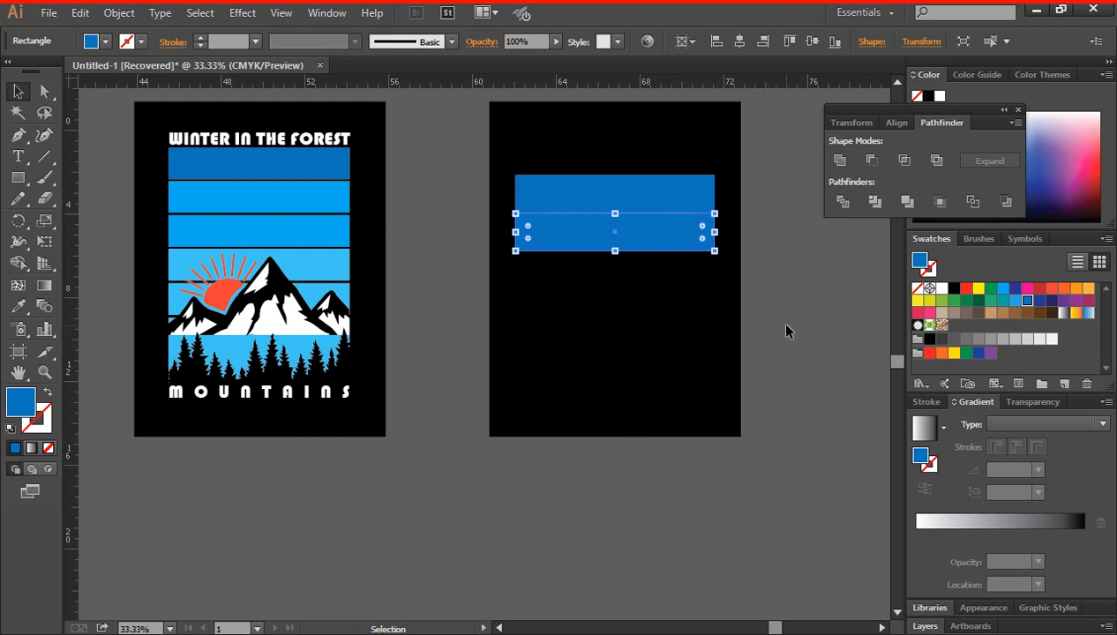
click(785, 324)
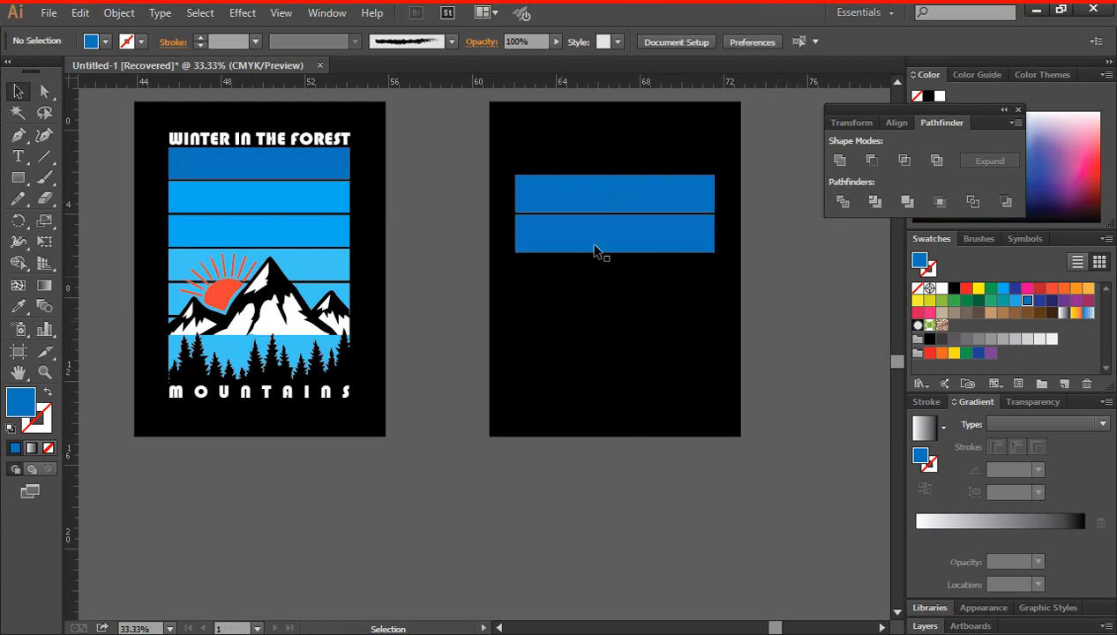
- Fill the second strip with the brighter blue sampled from the poster's second stripe
click(596, 250)
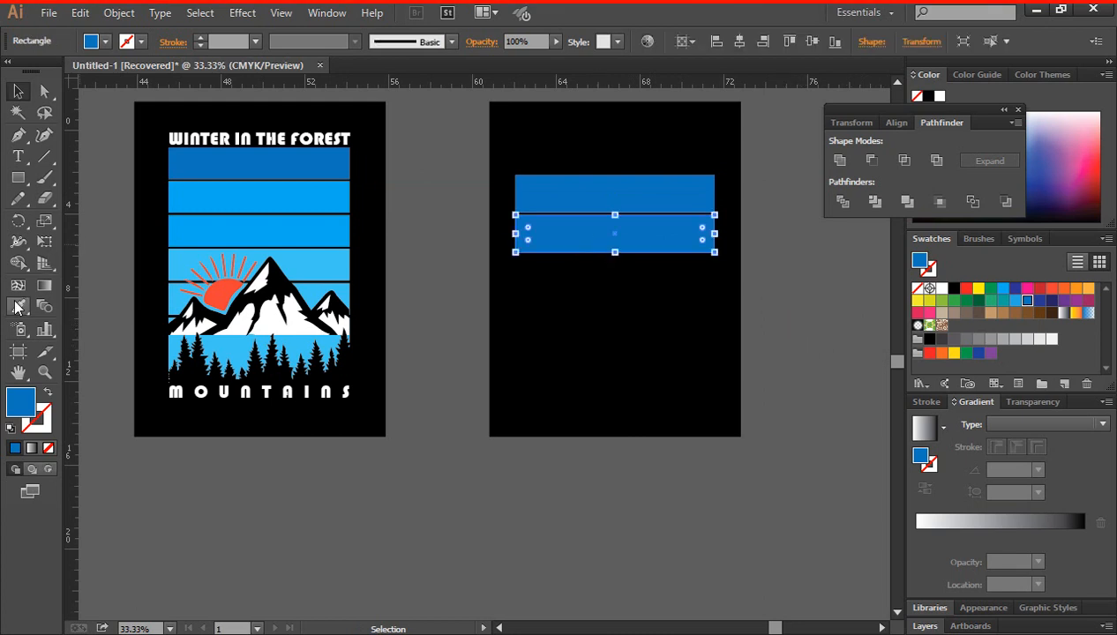
click(18, 306)
click(244, 190)
click(17, 91)
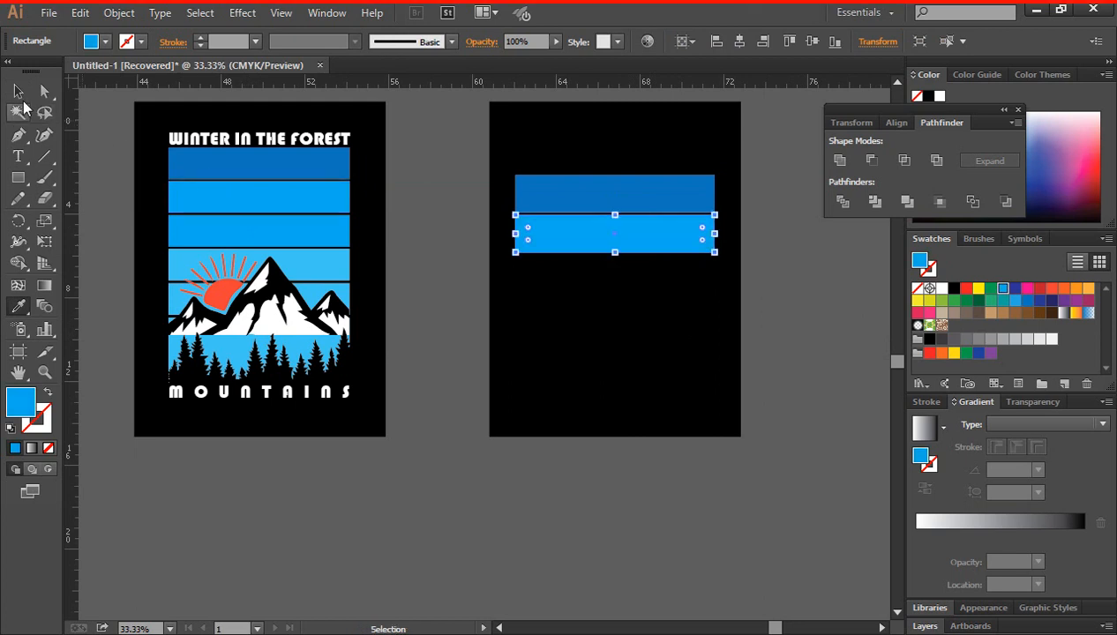
click(768, 300)
- Duplicate the second strip directly beneath itself, leaving the same thin black gap between the two
click(635, 236)
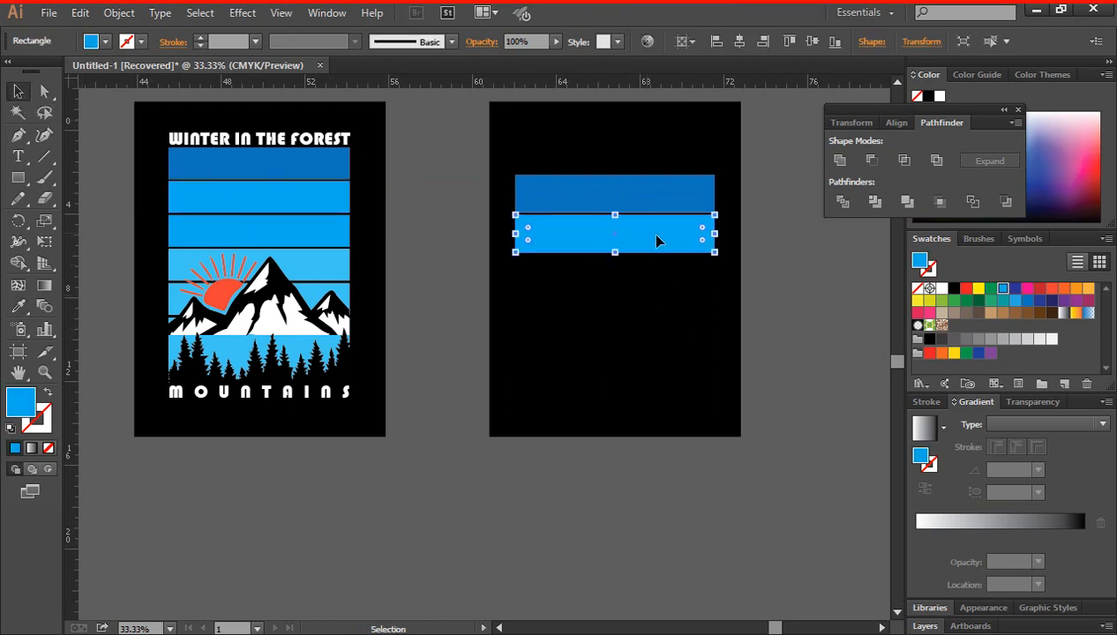
drag(655, 241, 654, 279)
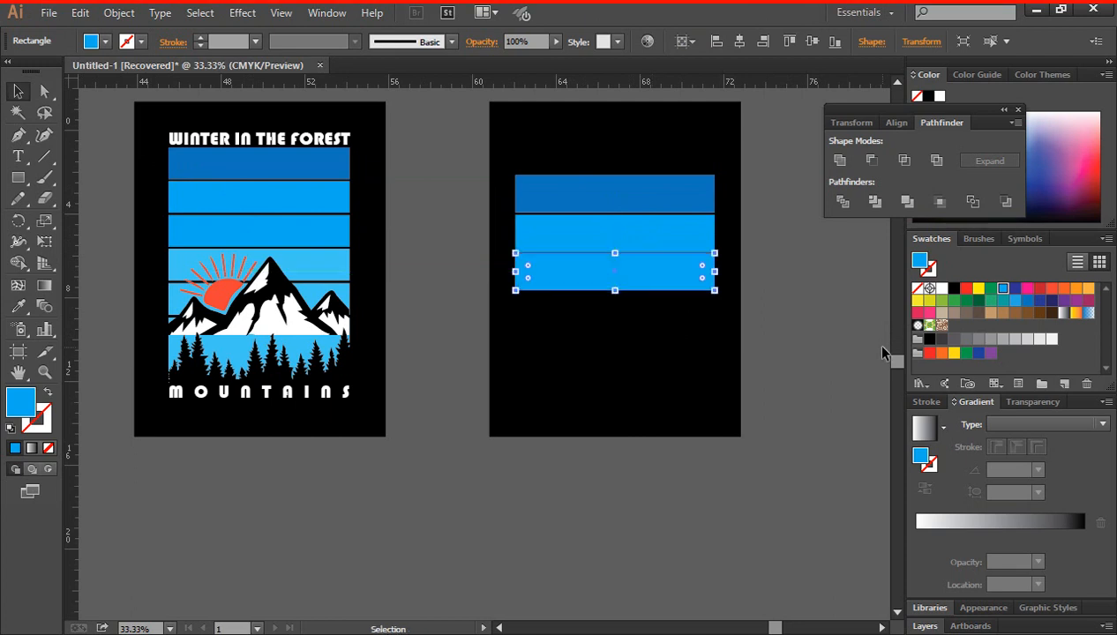
key(Down)
key(Down)
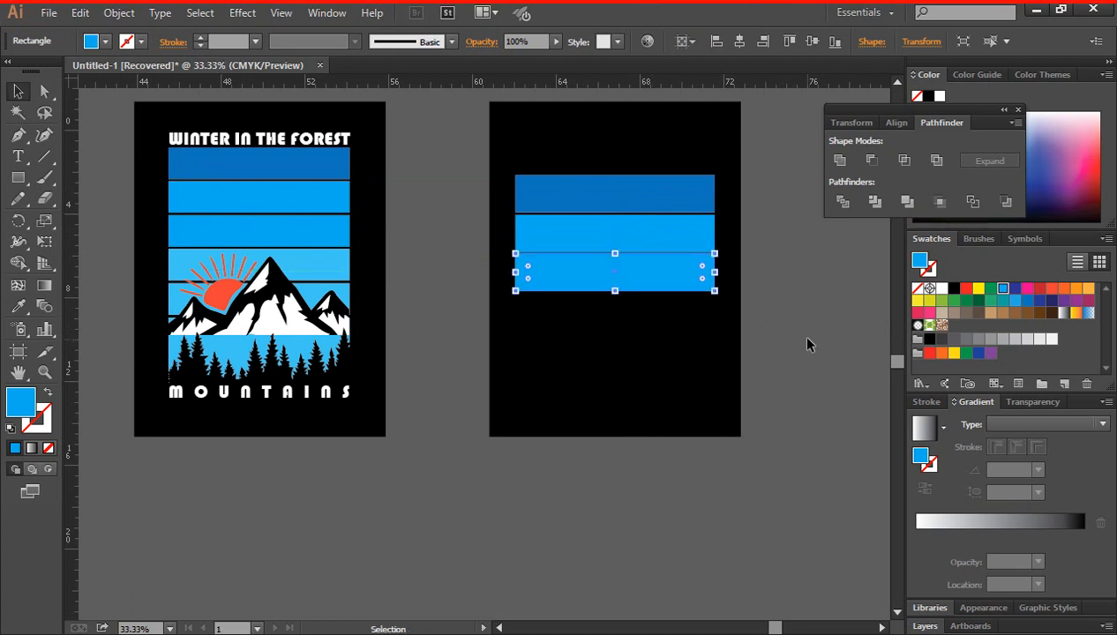
click(803, 332)
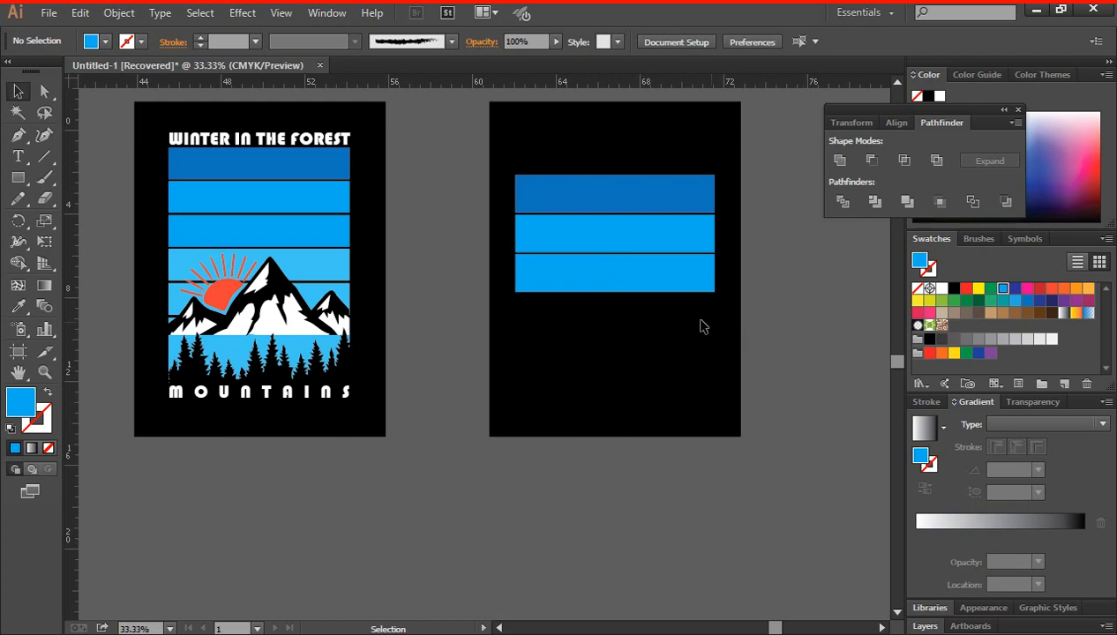
- Match the third strip's fill to the blue of the poster's third stripe with the Eyedropper
click(651, 269)
click(17, 306)
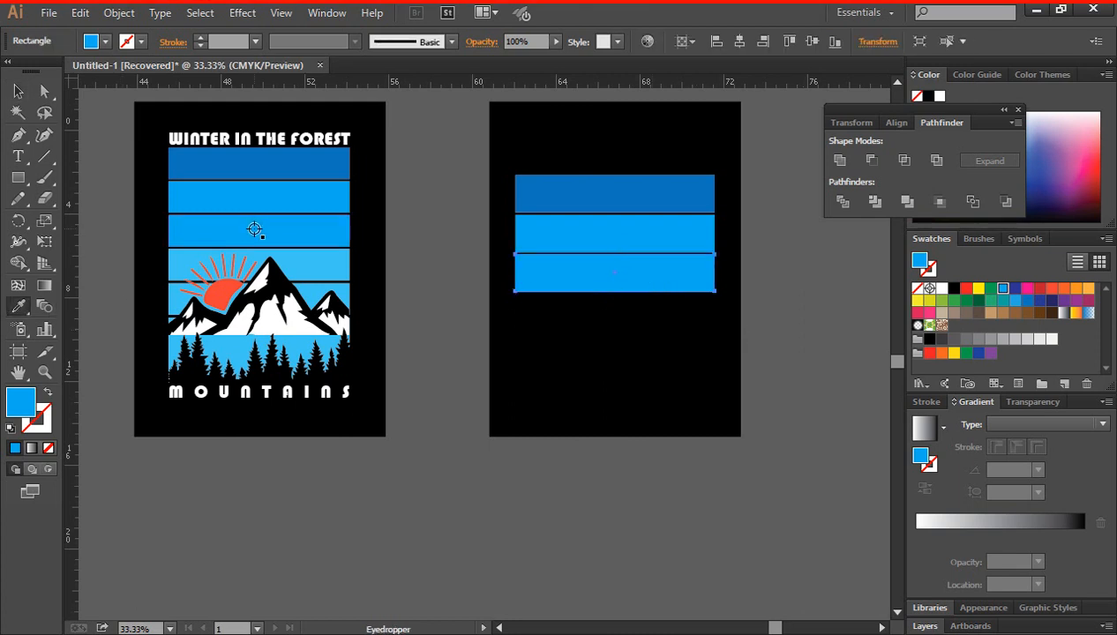
click(18, 91)
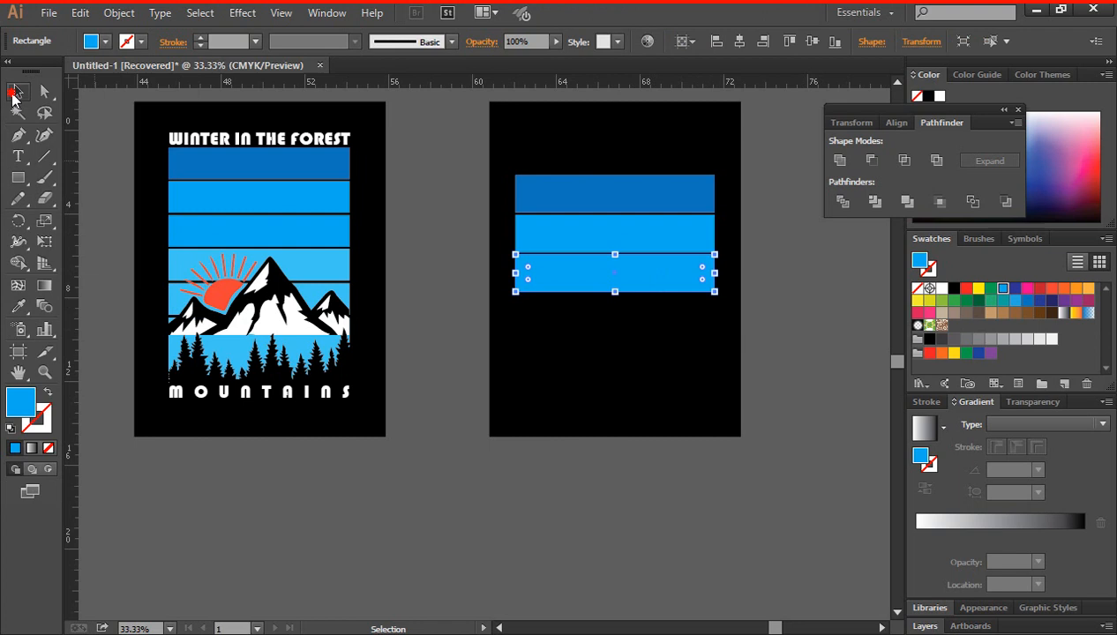
click(853, 329)
- Duplicate the third strip beneath itself and nudge the copy until only a thin black gap remains
click(641, 275)
drag(641, 275, 643, 305)
drag(642, 316, 640, 317)
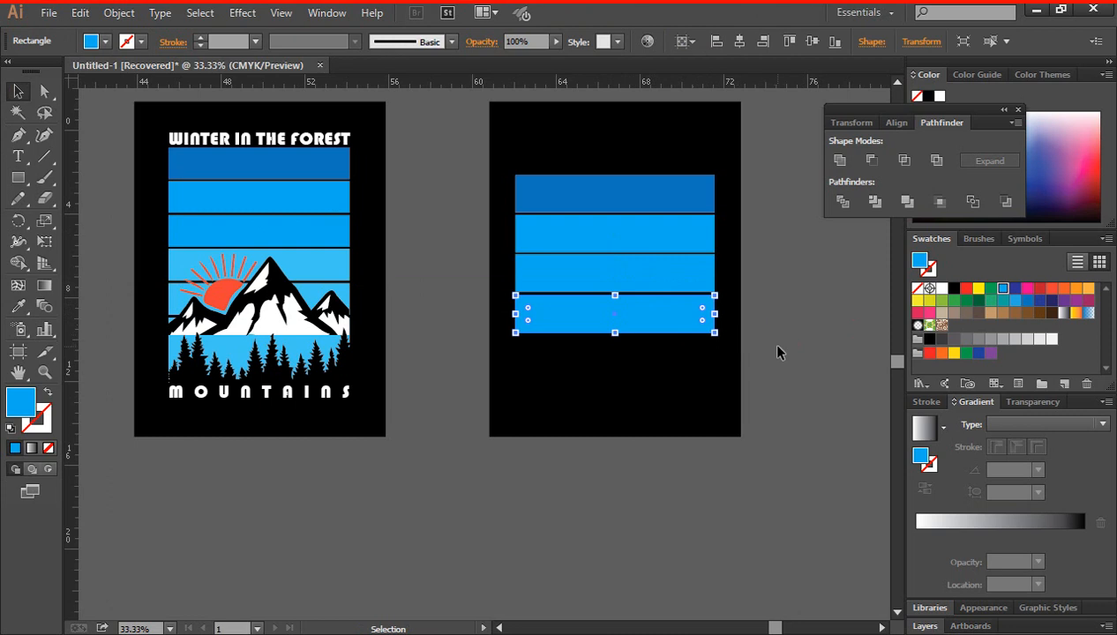
key(Up)
key(Up)
key(Up)
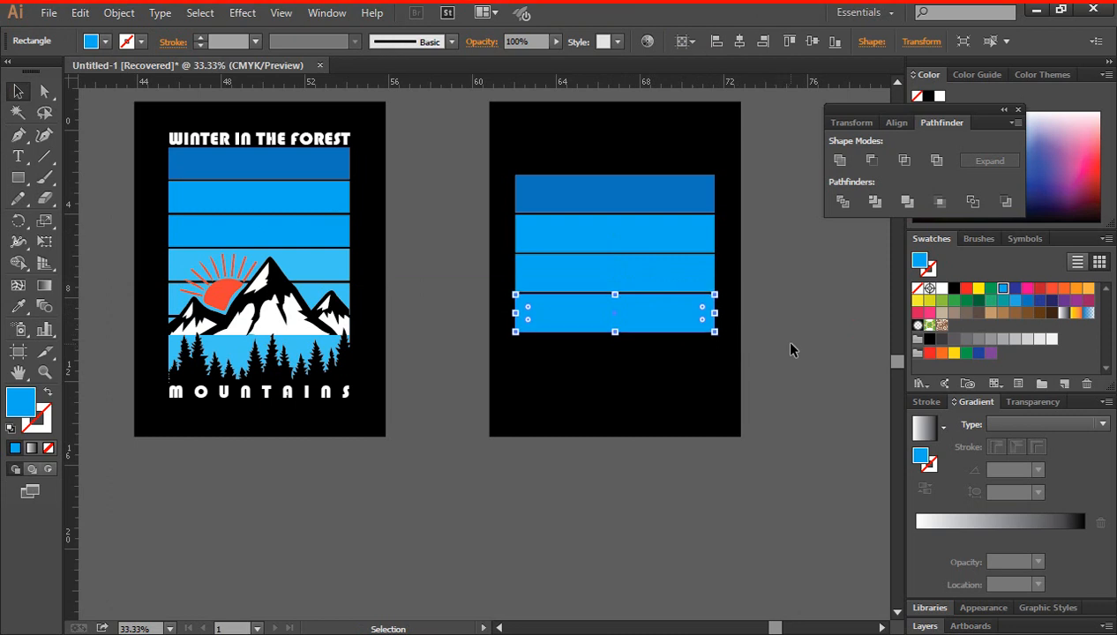
click(790, 351)
- Fill the fourth strip with the light blue sampled from the poster's fourth stripe
scroll(609, 278, down, 2)
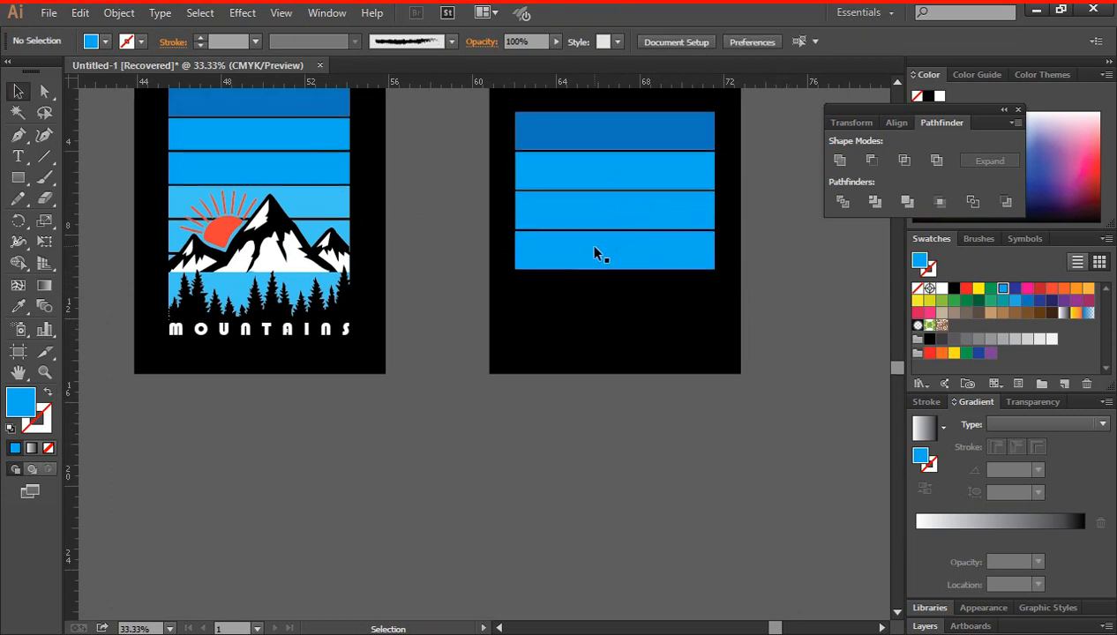
click(598, 254)
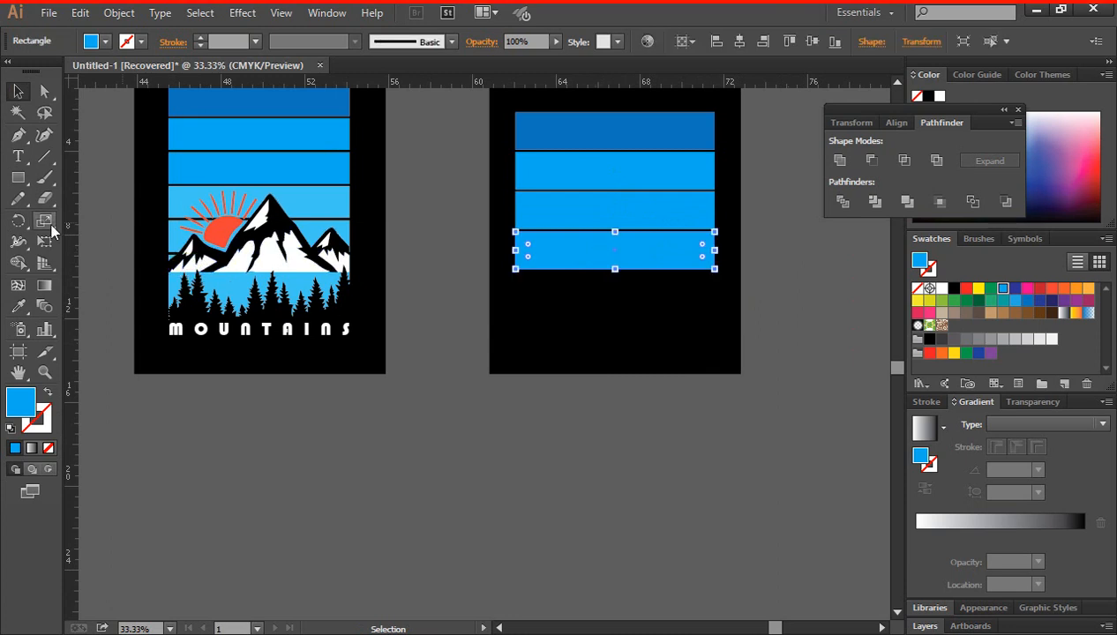
click(18, 306)
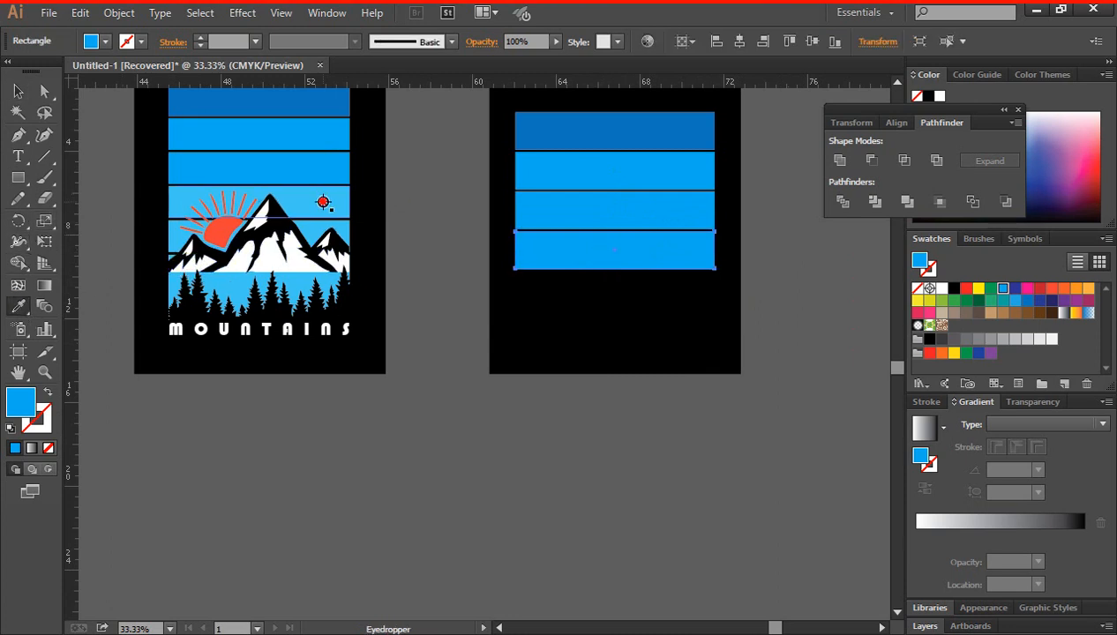
click(323, 203)
click(21, 91)
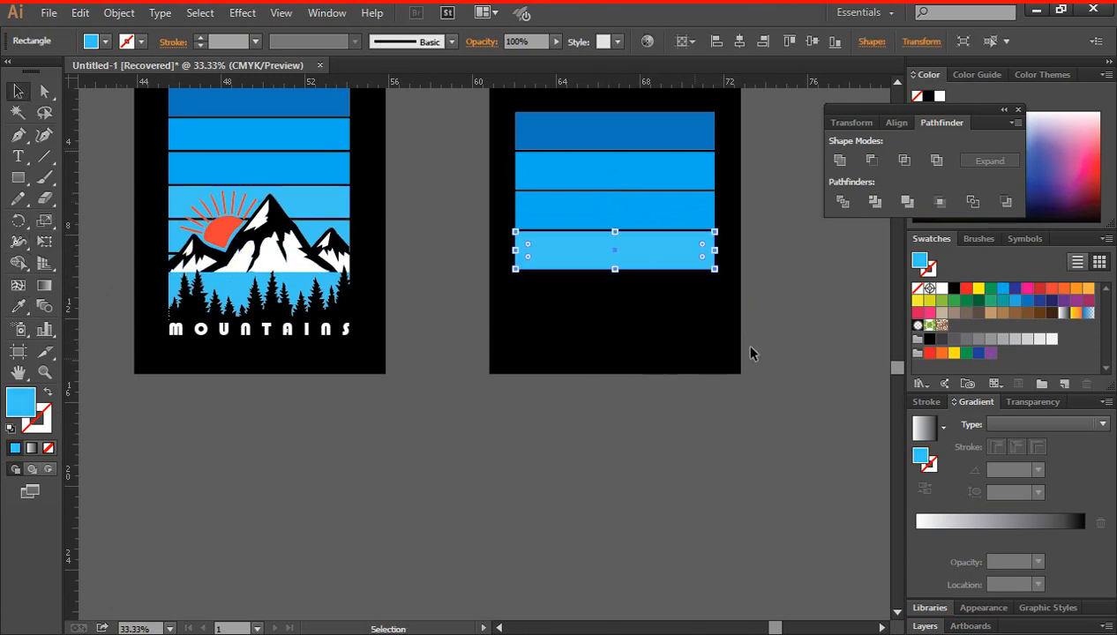
click(751, 353)
- Duplicate the light blue fourth strip beneath itself as a fifth strip, separated by a thin black gap
click(635, 252)
drag(634, 253, 642, 295)
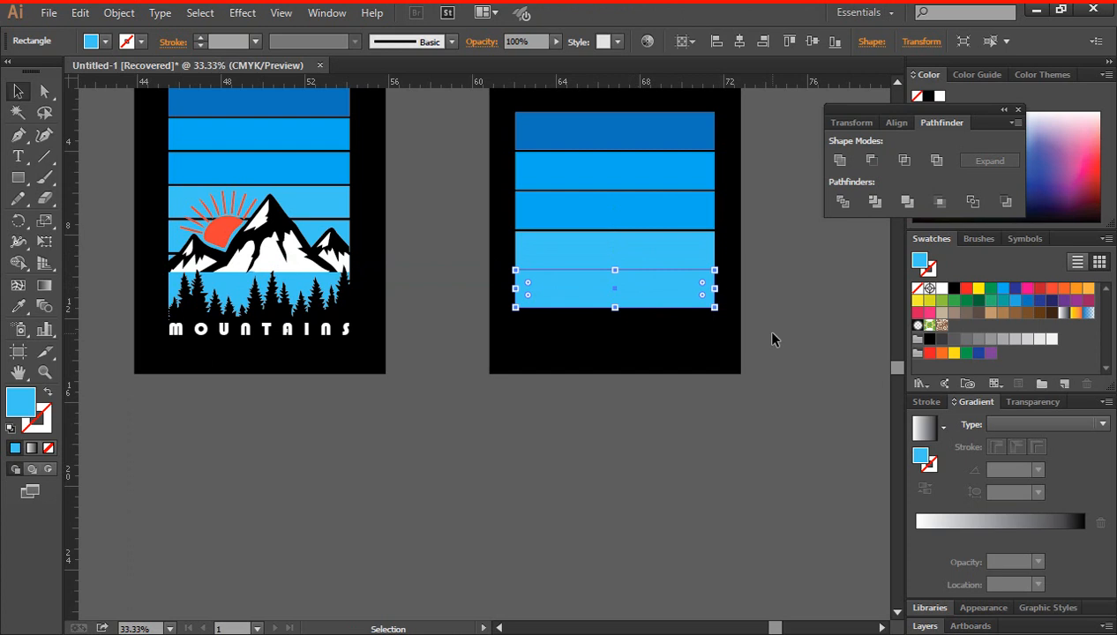
key(Down)
key(Down)
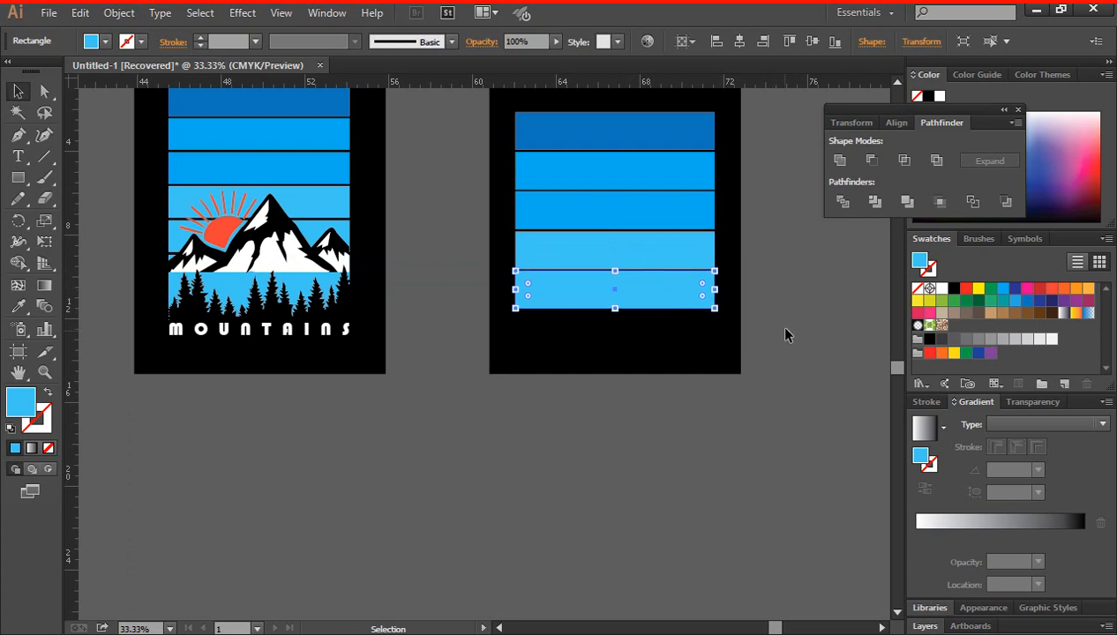
click(18, 306)
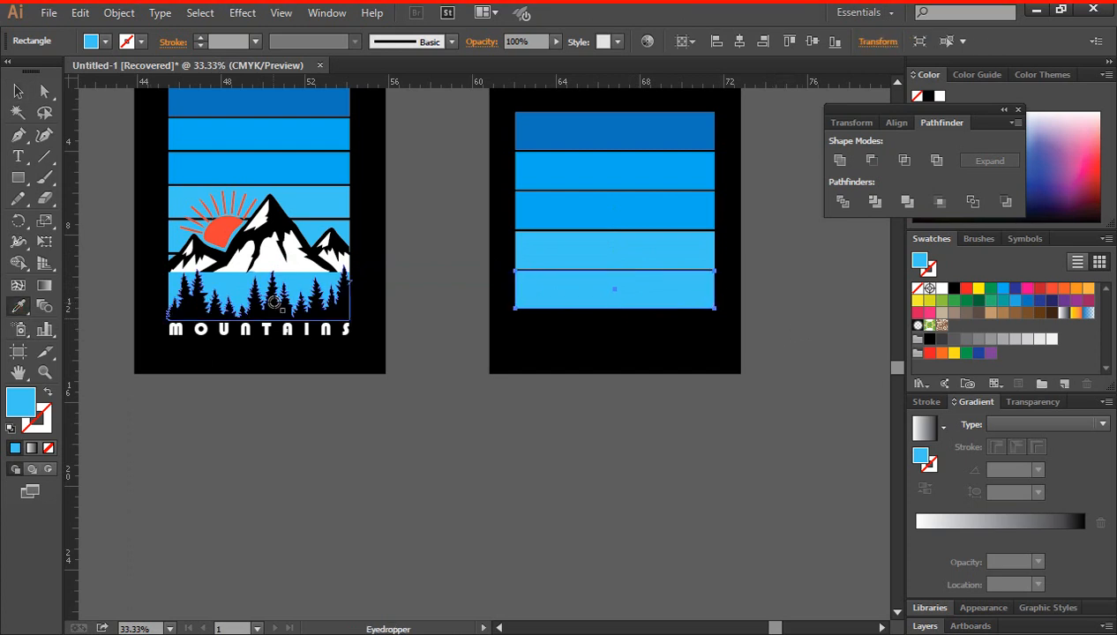
key(v)
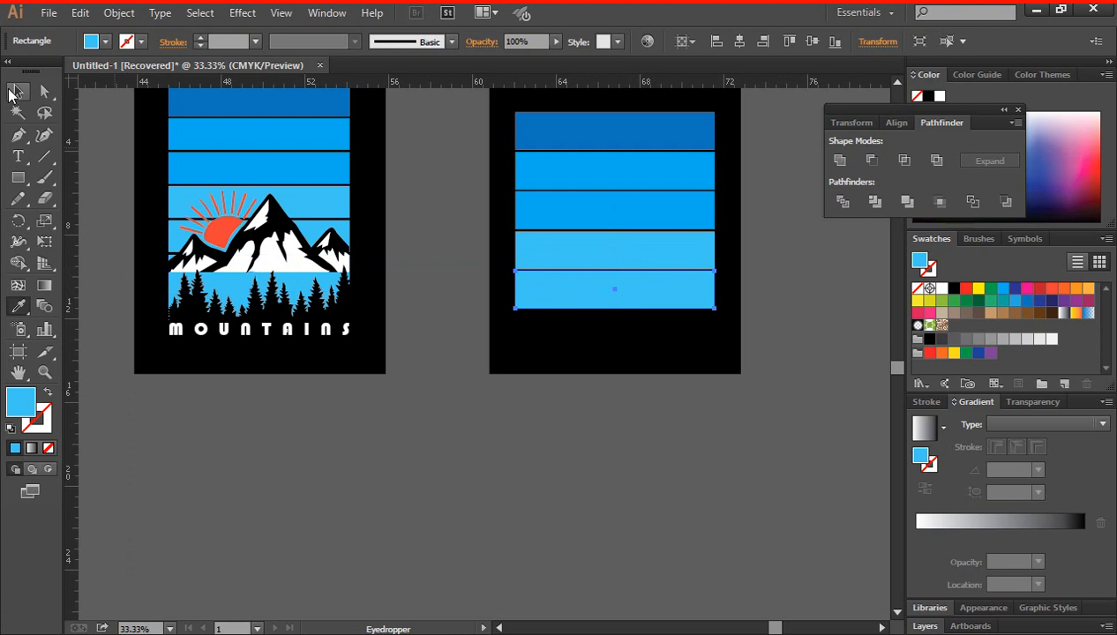
click(795, 364)
- Move all five strips slightly up on the black background and scale them down a little about their centre
key(space)
drag(837, 323, 759, 388)
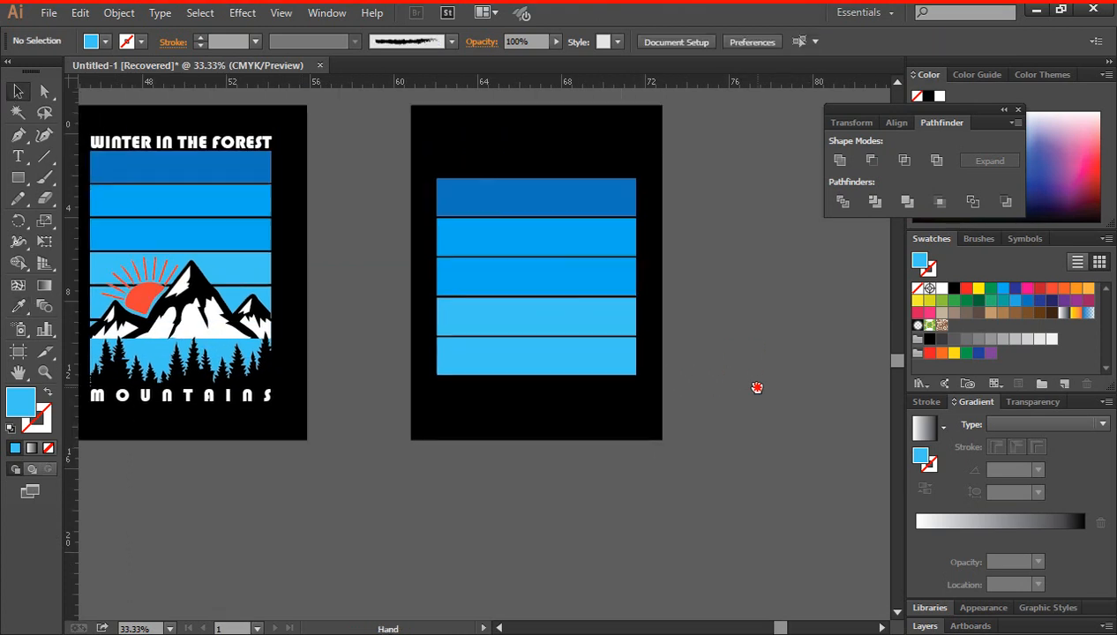
drag(553, 363, 563, 299)
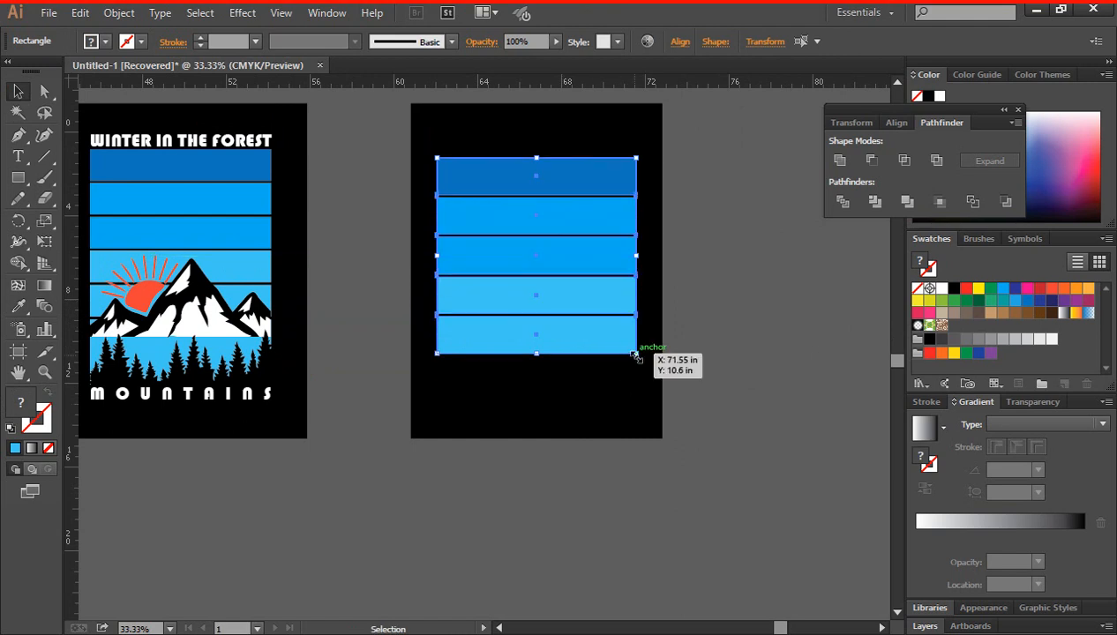
drag(632, 352, 632, 349)
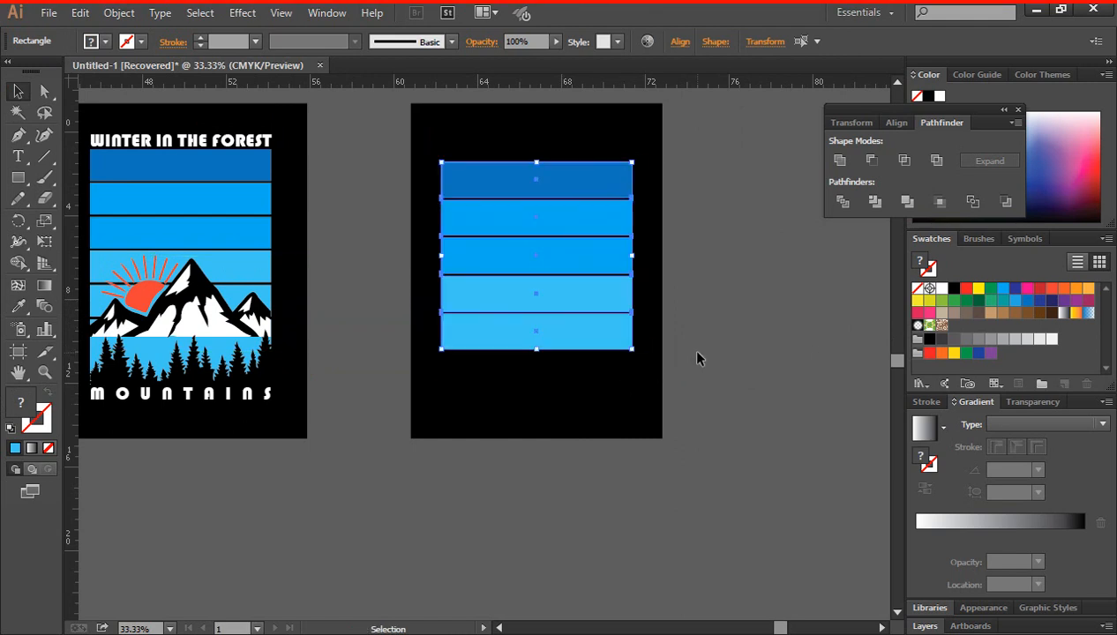
click(719, 368)
- Stretch the bottom light blue strip downward to about twice its height
drag(525, 352, 585, 328)
click(558, 279)
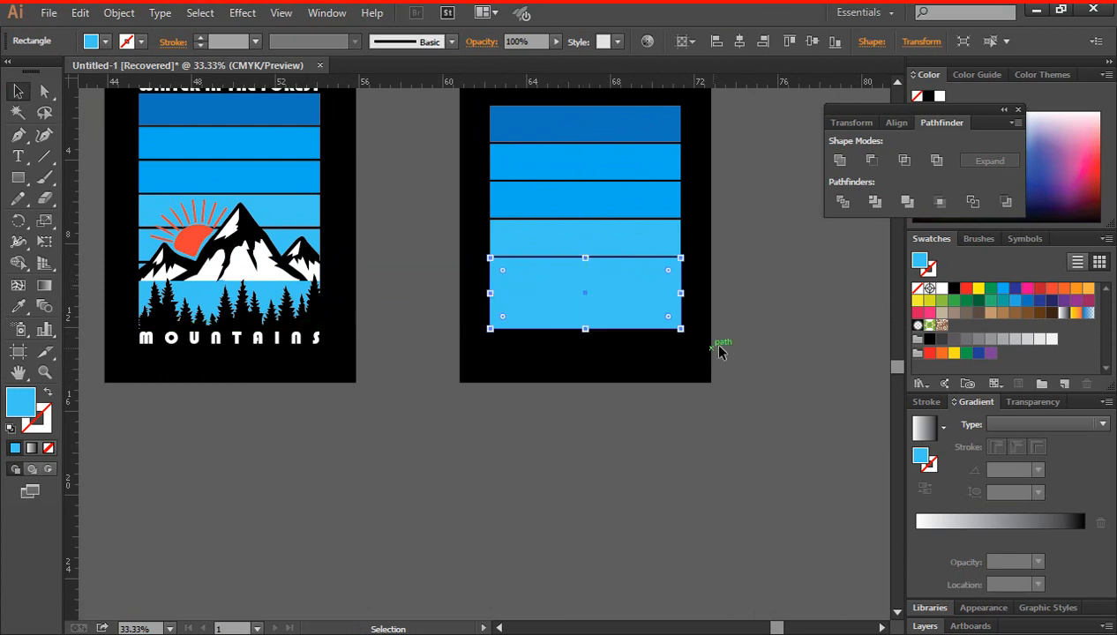
click(753, 344)
drag(749, 324, 782, 343)
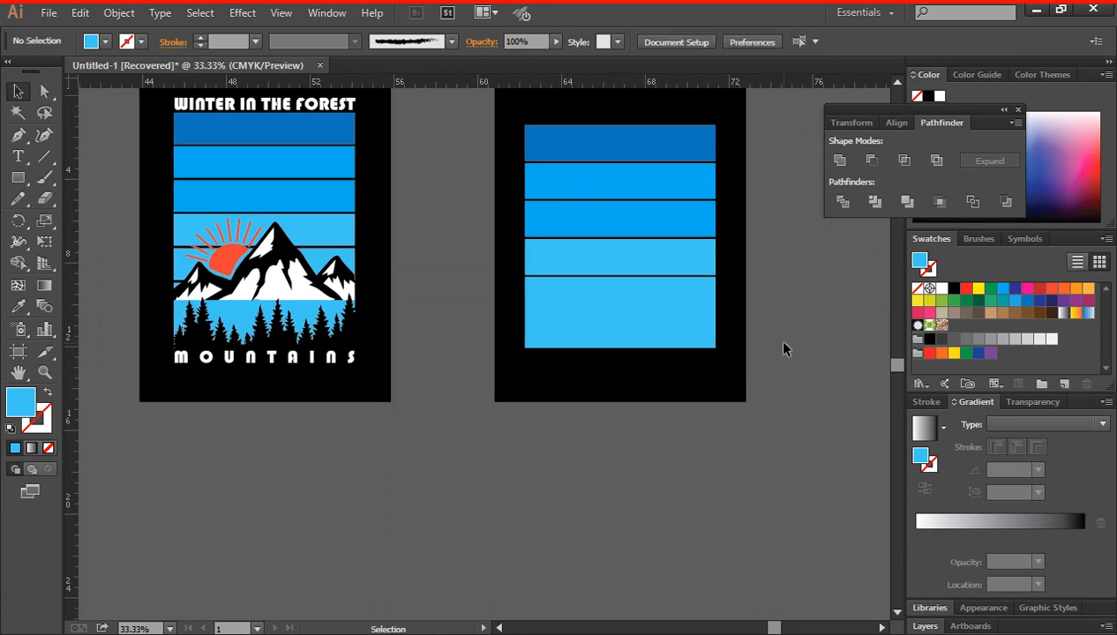
- Switch to Chrome and copy the FreePatternsArea mountain silhouette image from the "mountain vector" image results
key(a)
scroll(776, 333, up, 1)
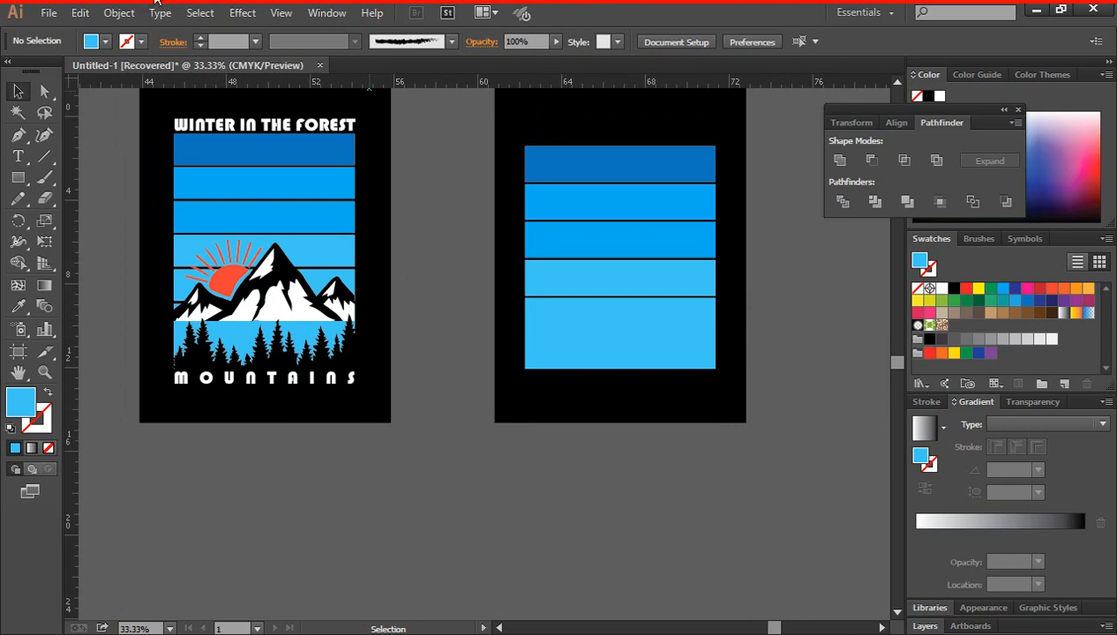
key(alt+Tab)
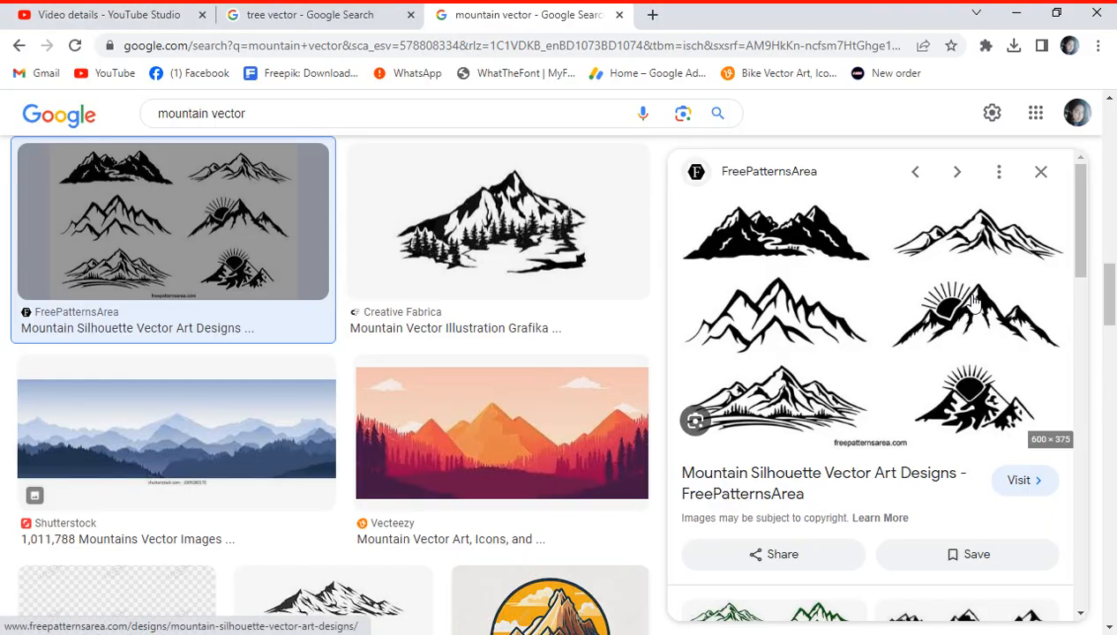
drag(158, 118, 279, 113)
click(299, 113)
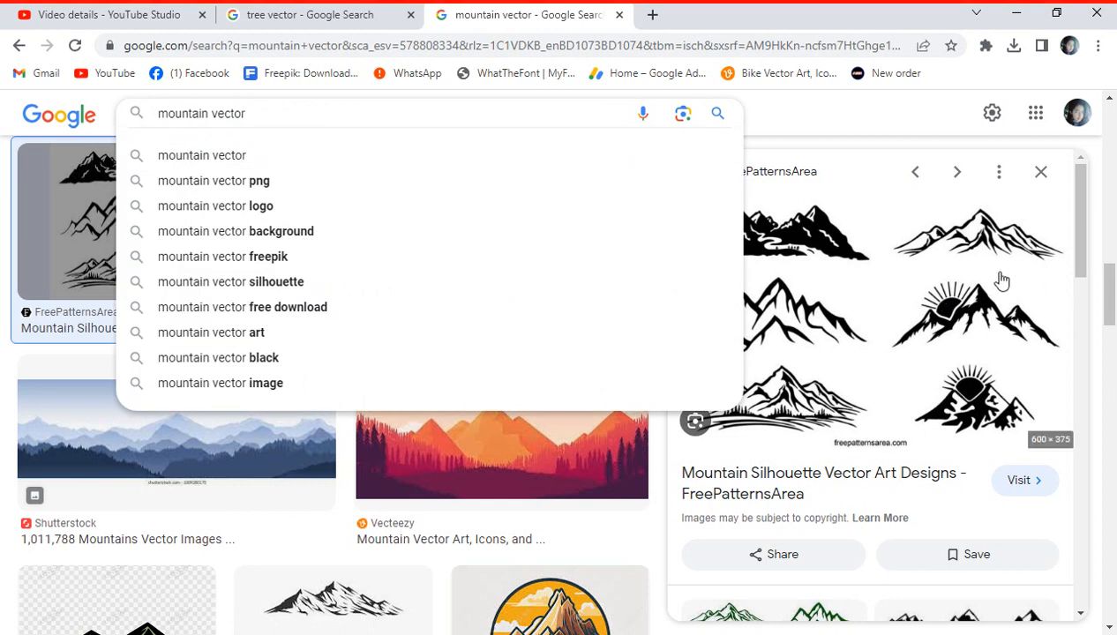
click(866, 107)
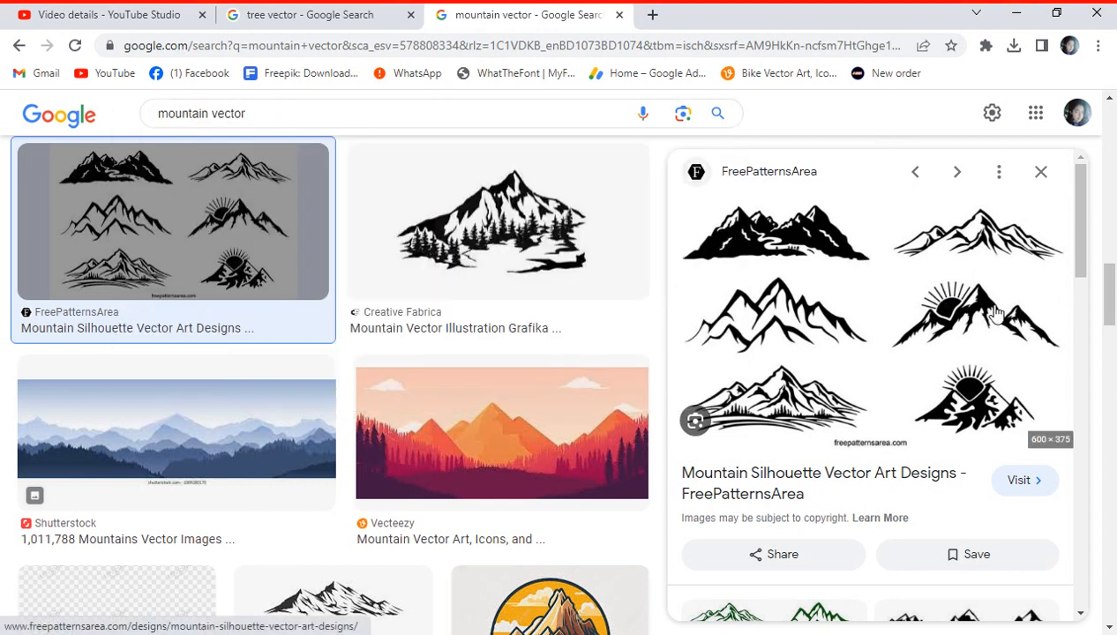
scroll(988, 316, down, 1)
right_click(964, 216)
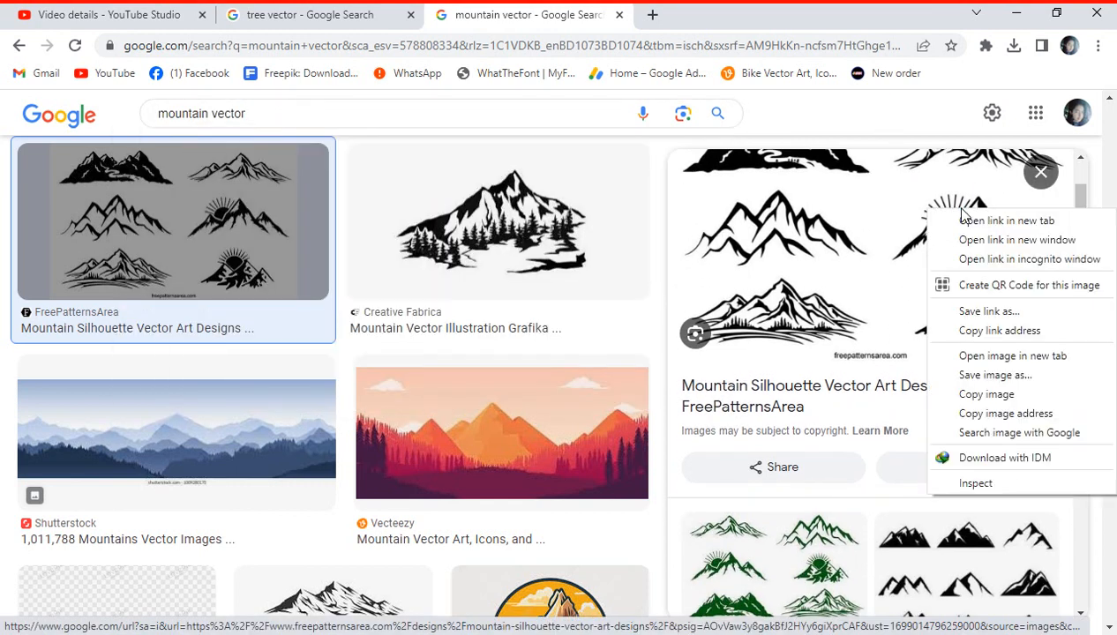
click(995, 396)
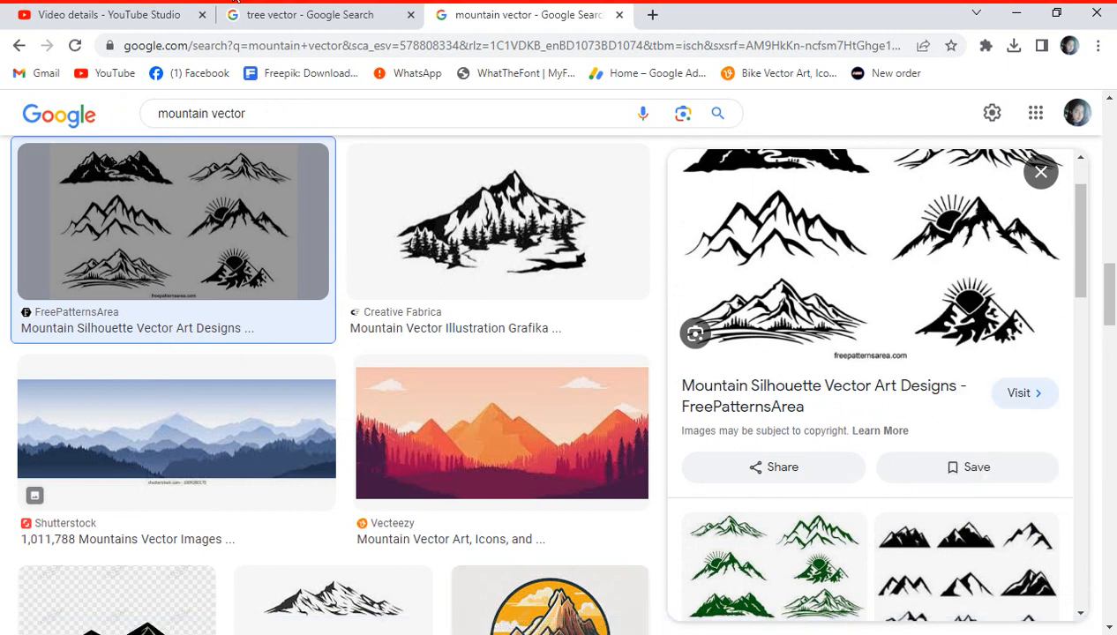
- Switch back to Illustrator, paste the mountain image beside the new black background and enlarge it to about 13.1 by 8.2 in
key(alt+Tab)
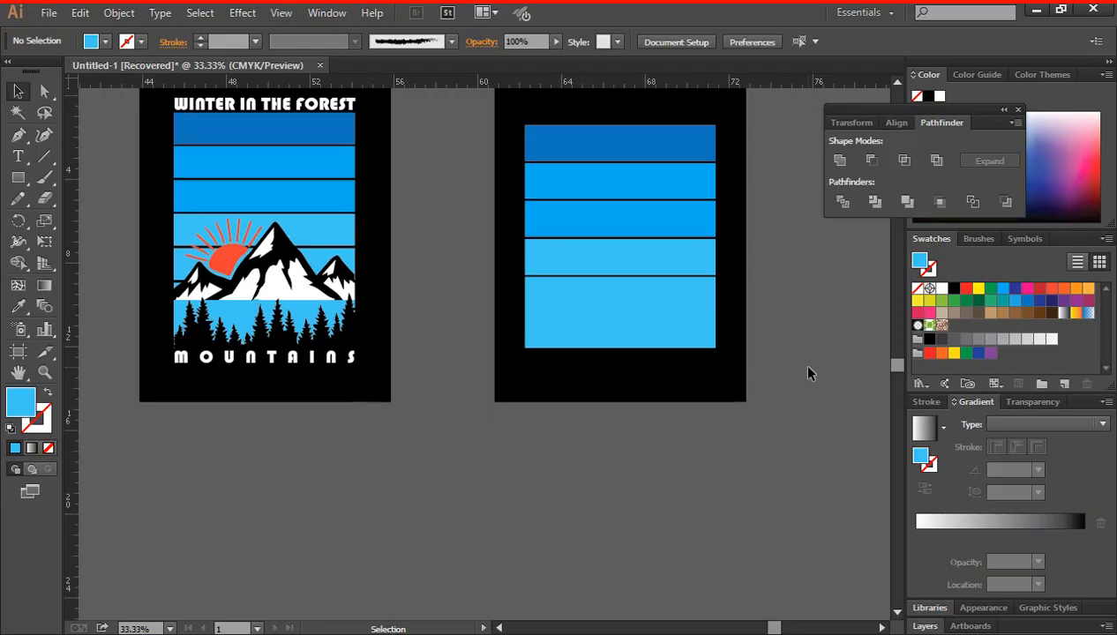
key(ctrl+v)
key(ctrl+minus)
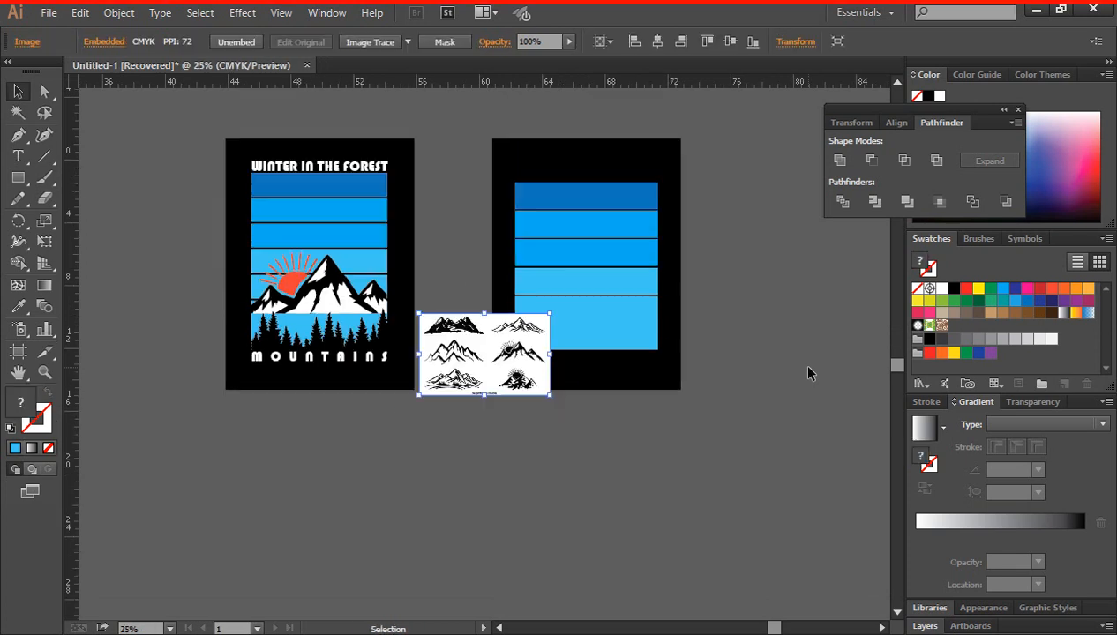
drag(788, 364, 640, 336)
drag(353, 346, 706, 277)
drag(765, 328, 812, 318)
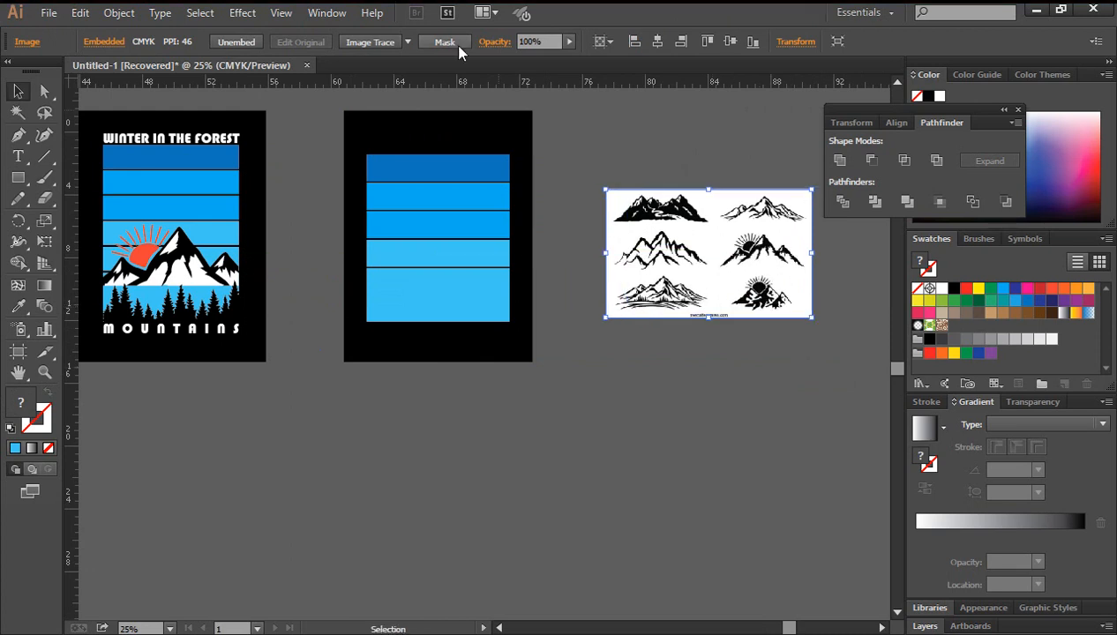
- Image Trace the pasted mountain image, expand the tracing into paths and ungroup the result
click(378, 48)
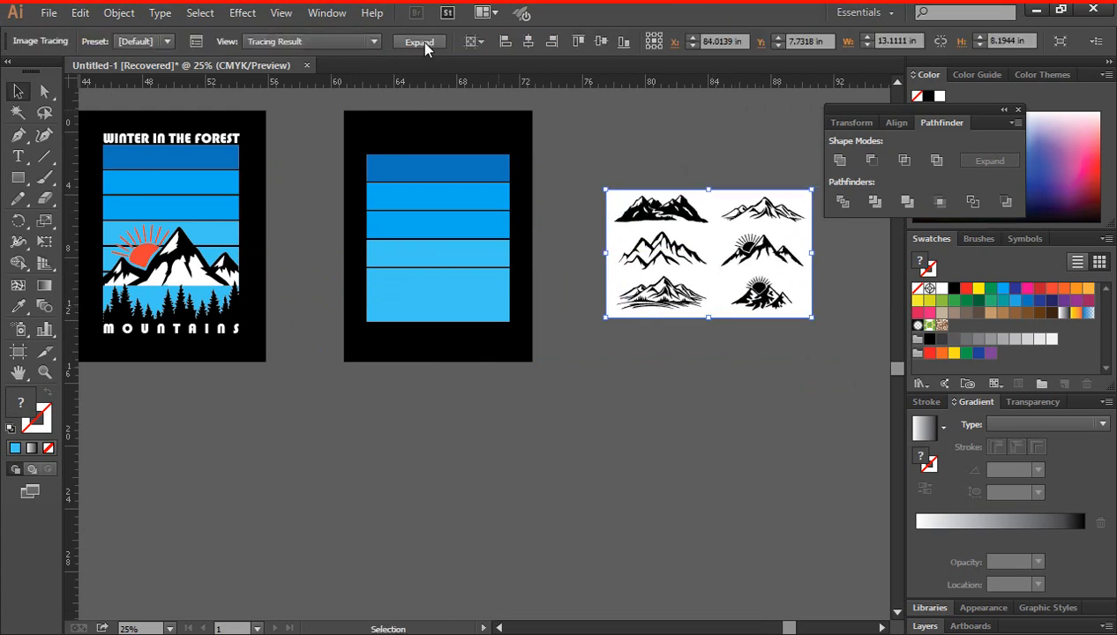
click(420, 41)
right_click(715, 225)
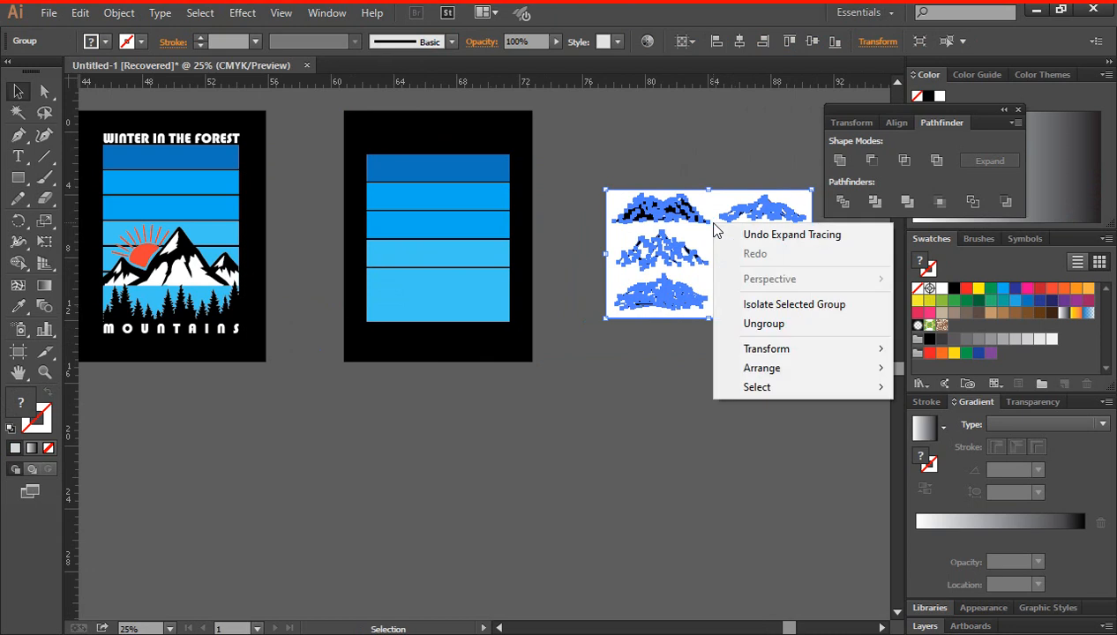
click(764, 324)
click(697, 269)
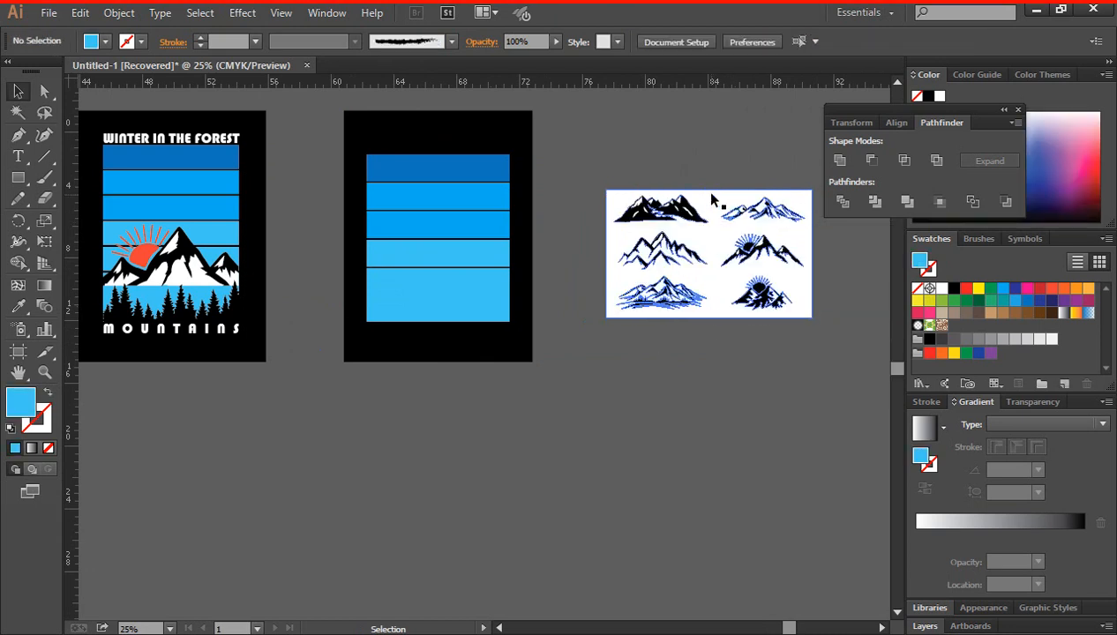
- Delete the white backdrop and all traced mountains except the middle one in the second column, with the sun behind its peak
click(711, 191)
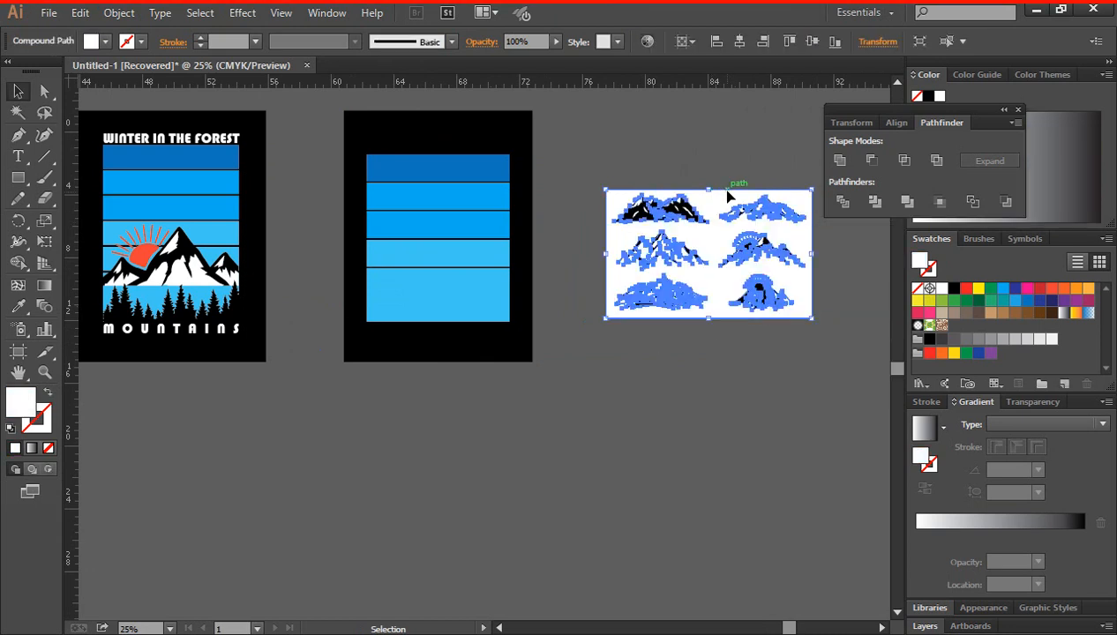
key(Delete)
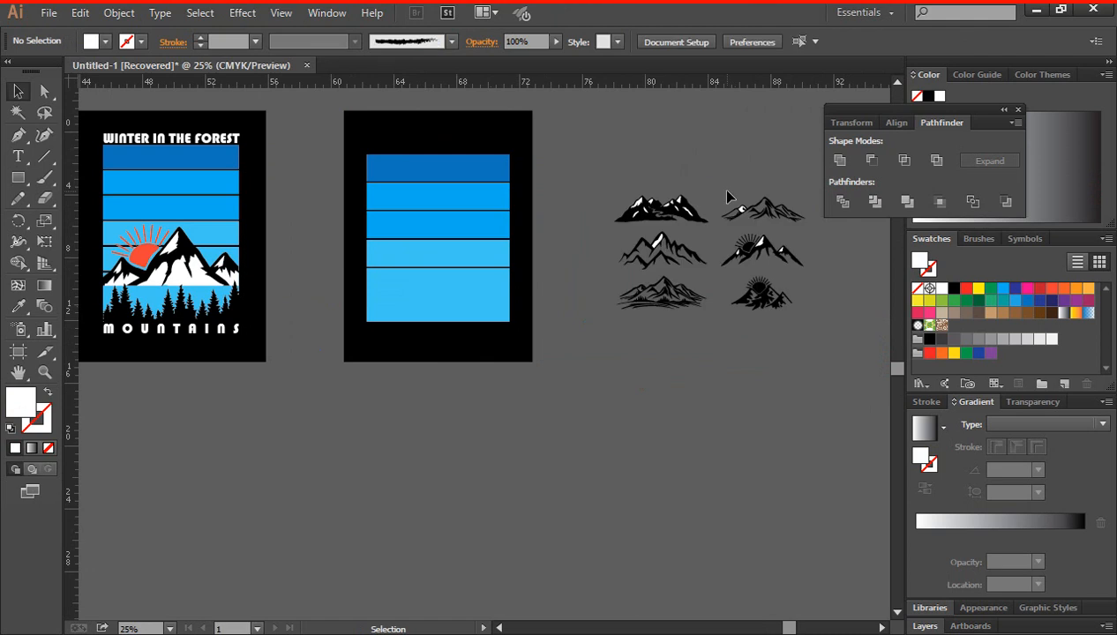
drag(611, 182, 647, 240)
drag(716, 351, 704, 351)
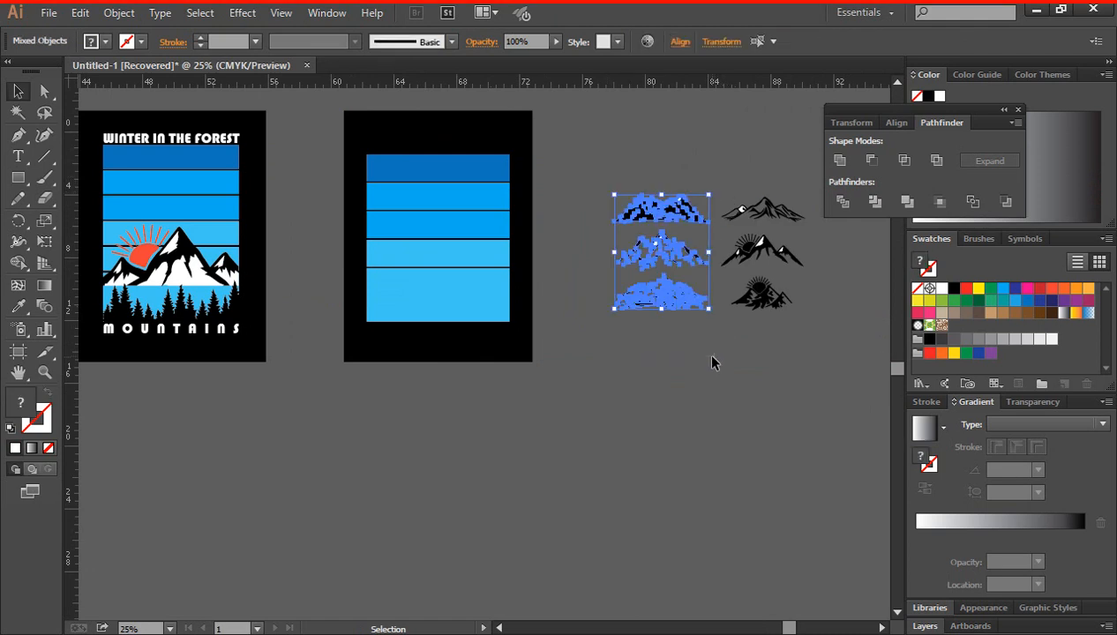
key(Delete)
drag(709, 167, 712, 171)
drag(810, 213, 832, 226)
key(Delete)
drag(791, 327, 792, 328)
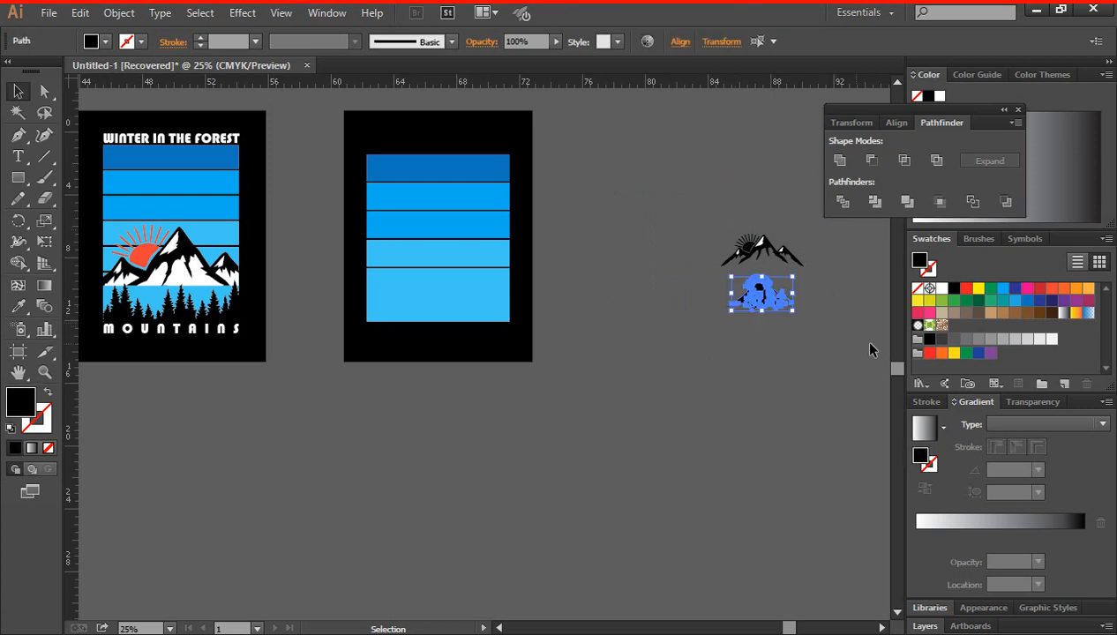
key(Delete)
- Draw a wavy Pencil line along the base of the remaining mountain, from its left foot to just past its right foot
ctrl+click(725, 286)
ctrl+click(542, 330)
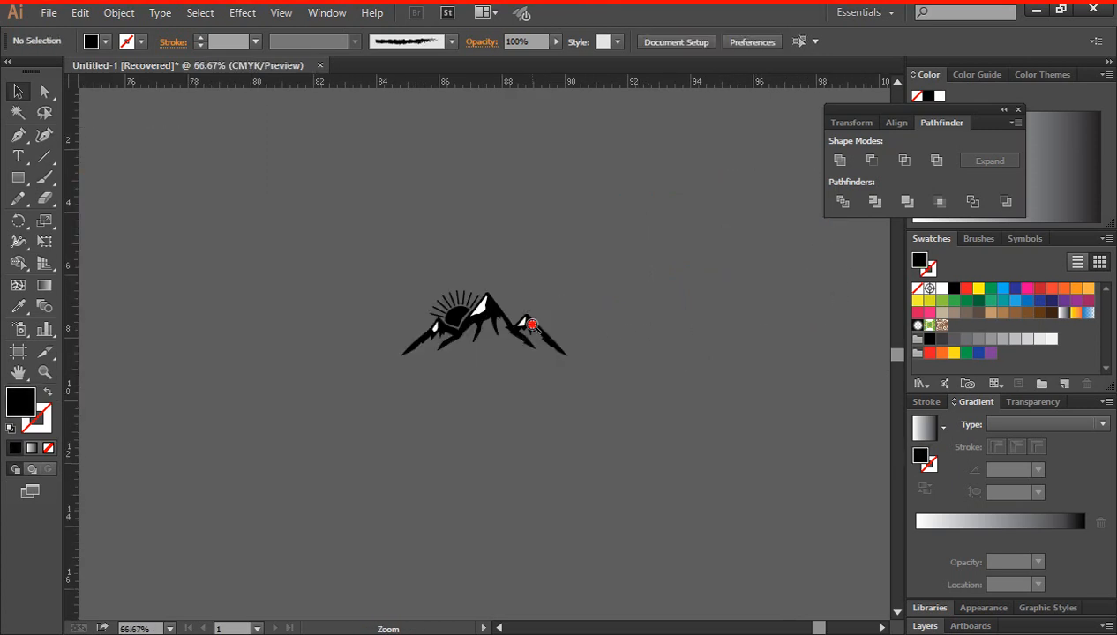
ctrl+click(529, 374)
ctrl+click(529, 374)
drag(367, 437, 657, 242)
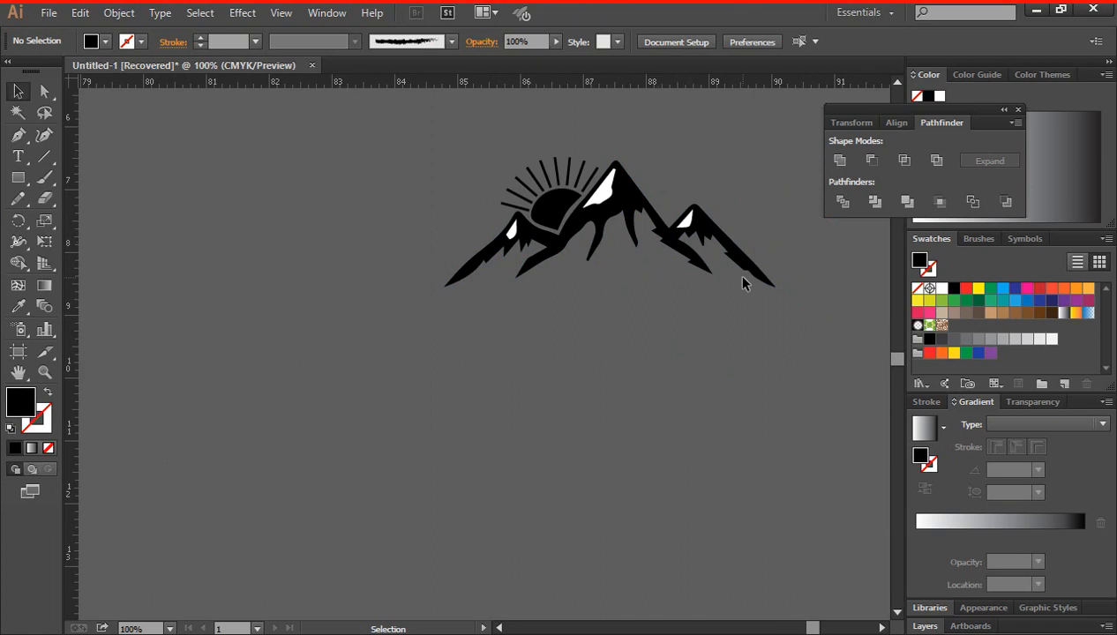
scroll(697, 330, up, 1)
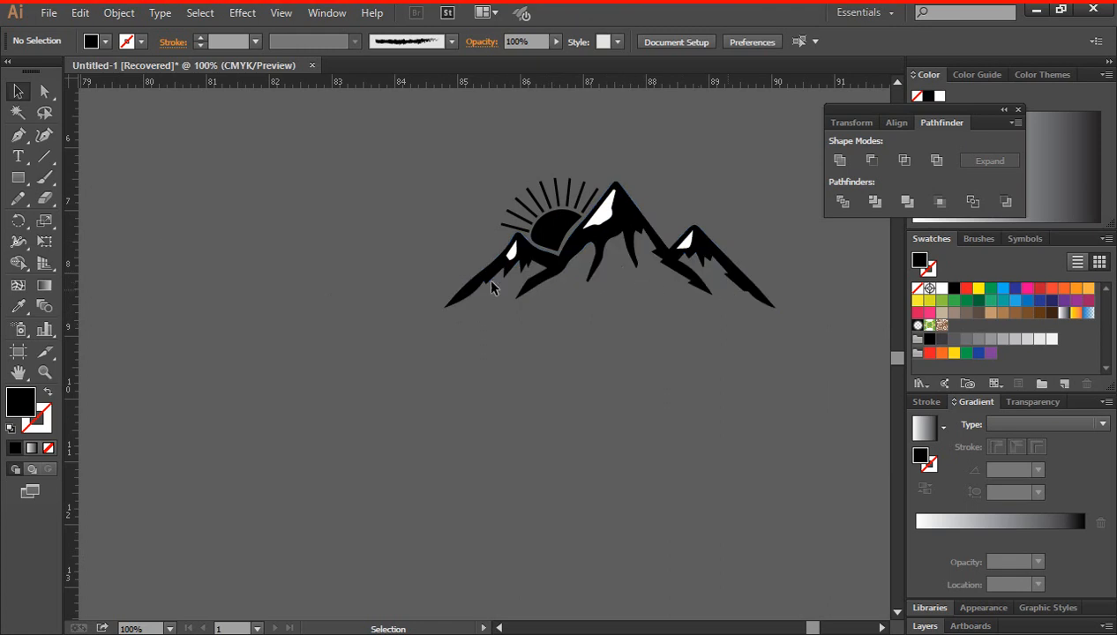
click(18, 198)
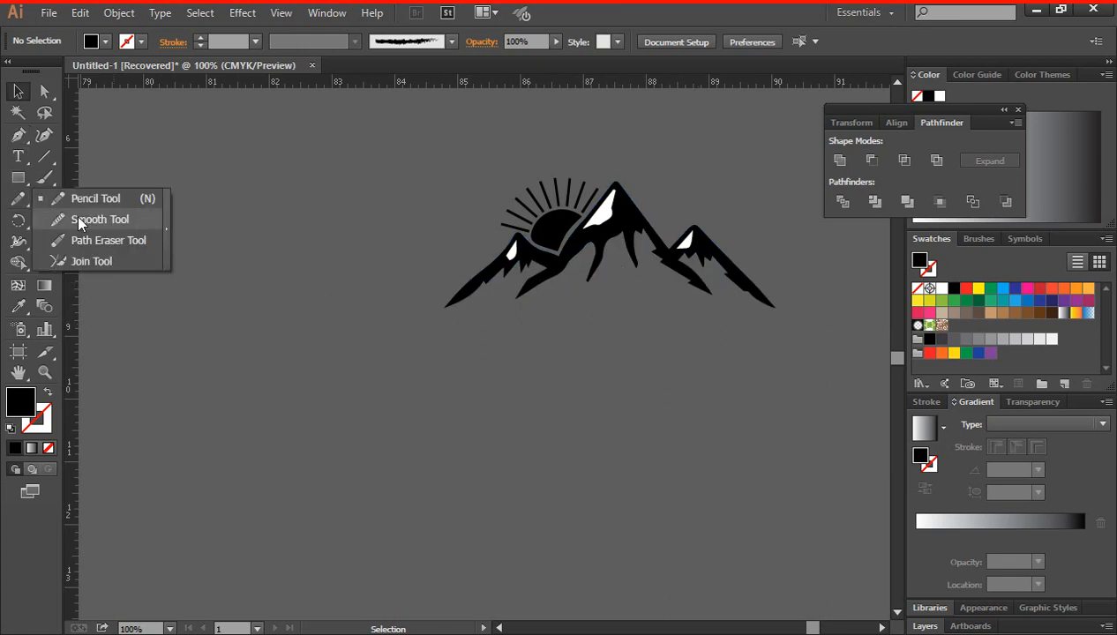
click(95, 199)
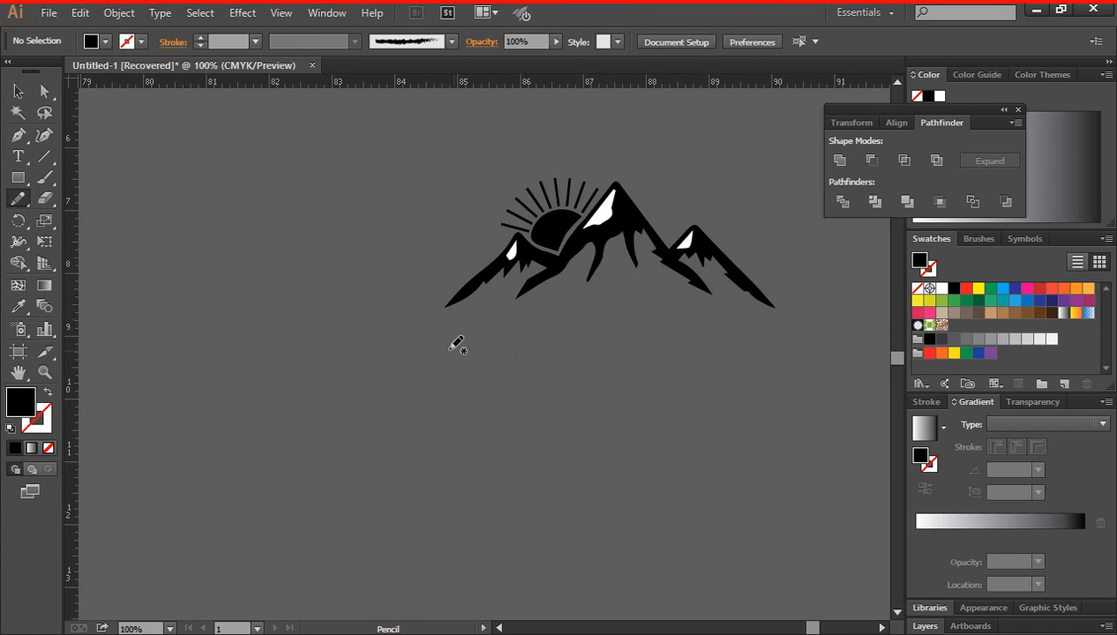
mouse_move(446, 306)
mouse_down()
mouse_move(514, 295)
mouse_move(587, 295)
mouse_move(606, 308)
mouse_move(644, 284)
mouse_move(790, 289)
mouse_up()
- Fill the enclosed areas between the black mountain shapes and the wavy base line with white using the Shape Builder
click(18, 92)
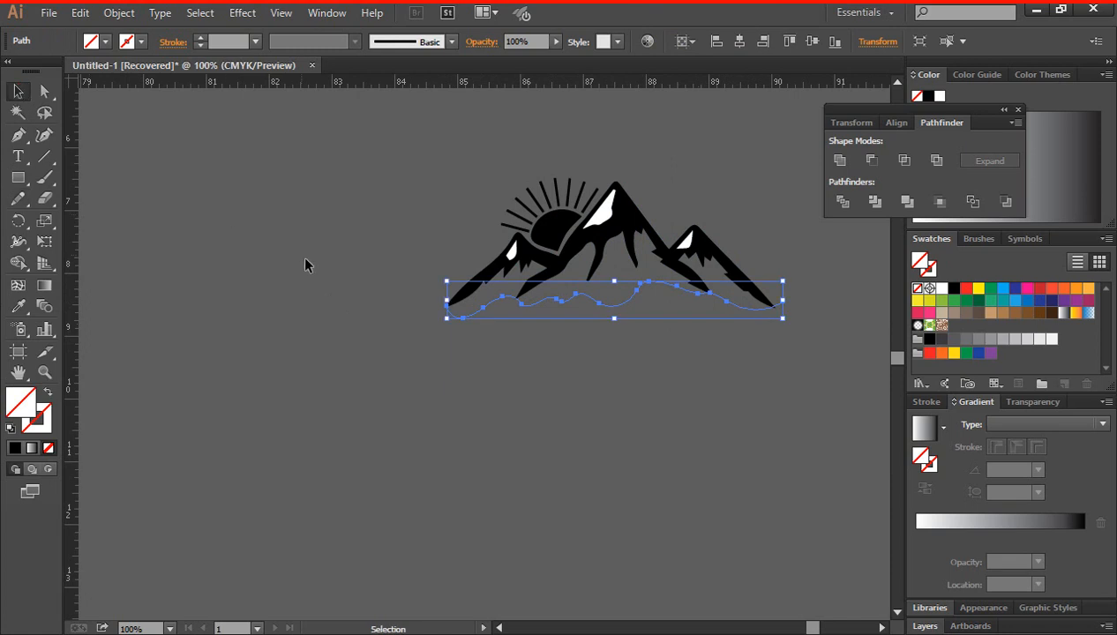
drag(389, 133, 824, 367)
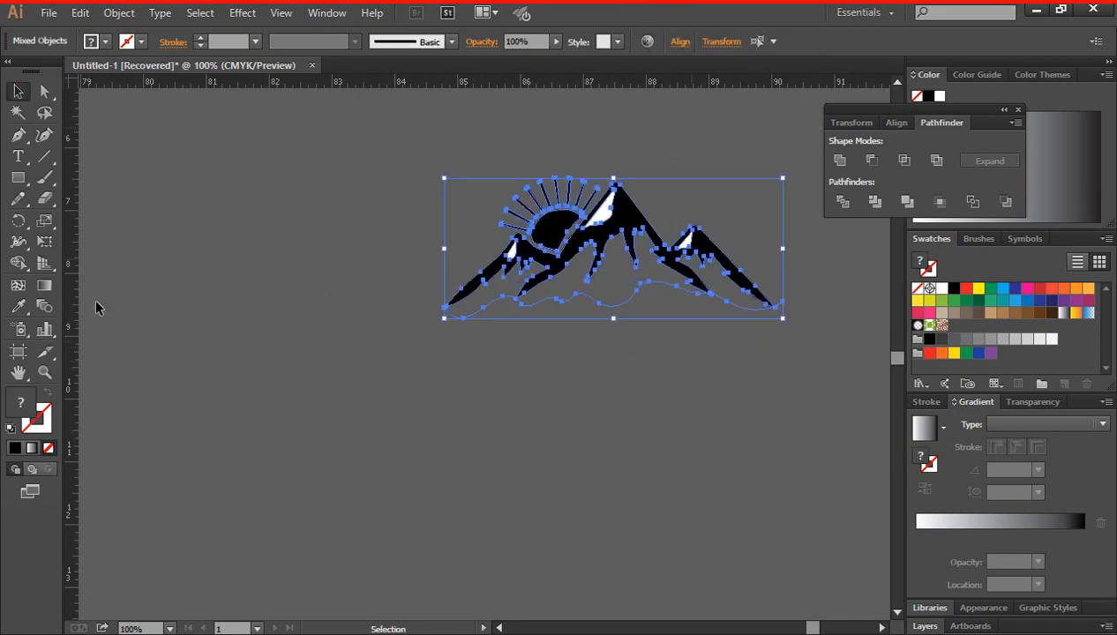
click(19, 264)
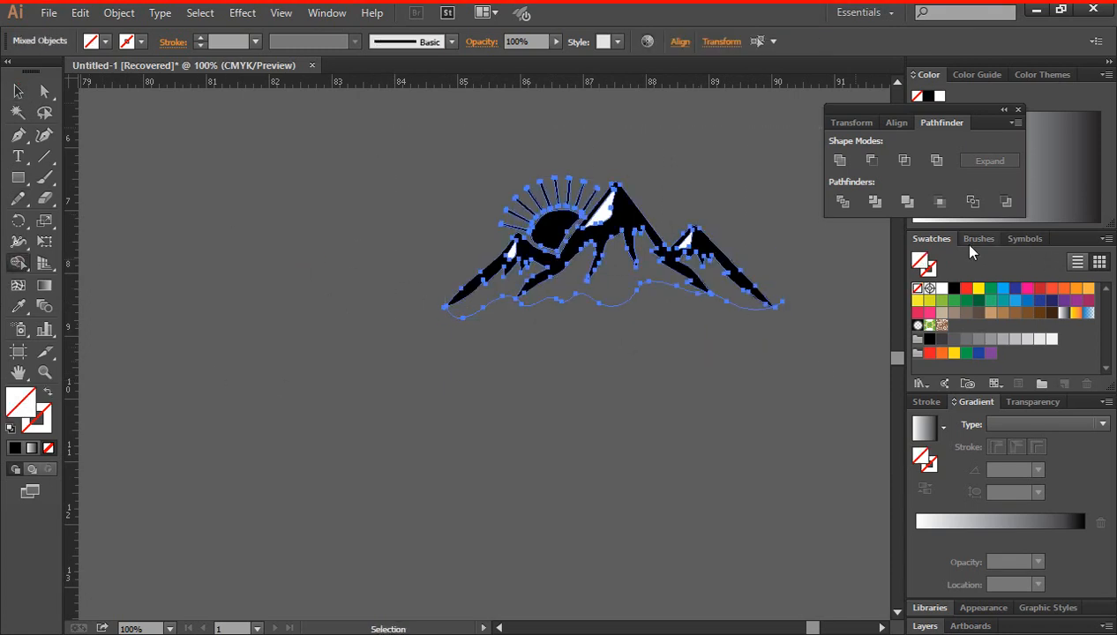
click(942, 289)
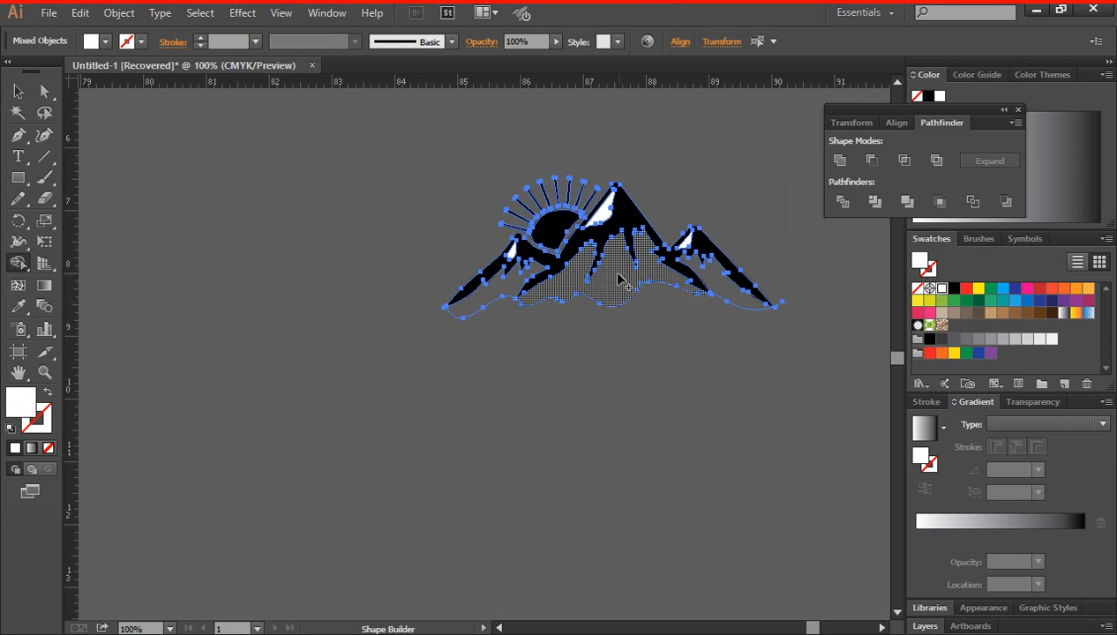
click(617, 280)
click(515, 289)
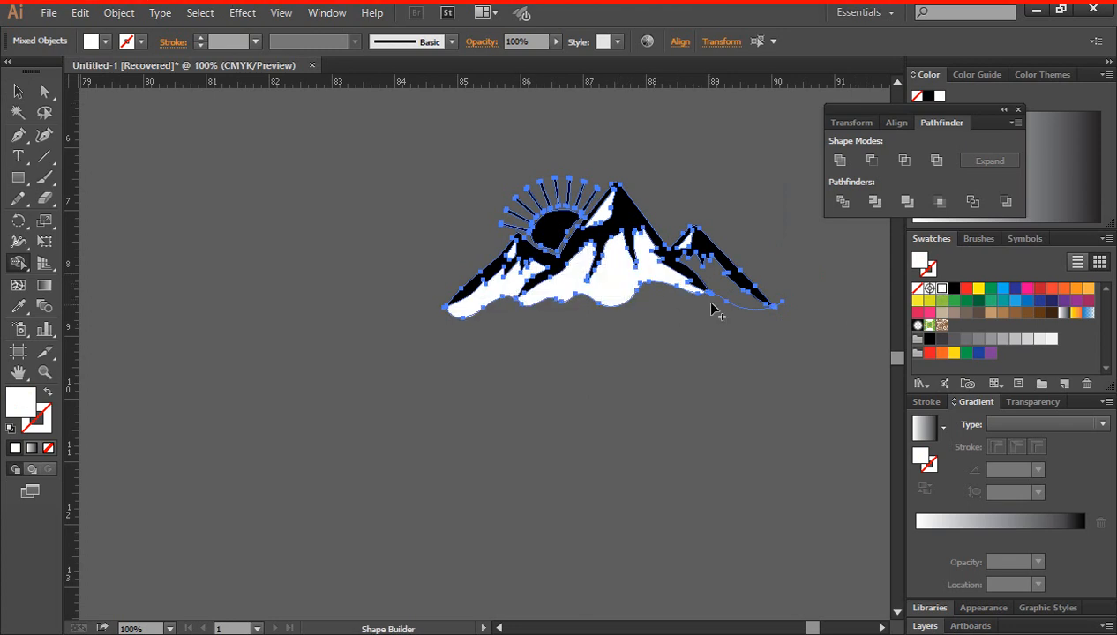
click(719, 281)
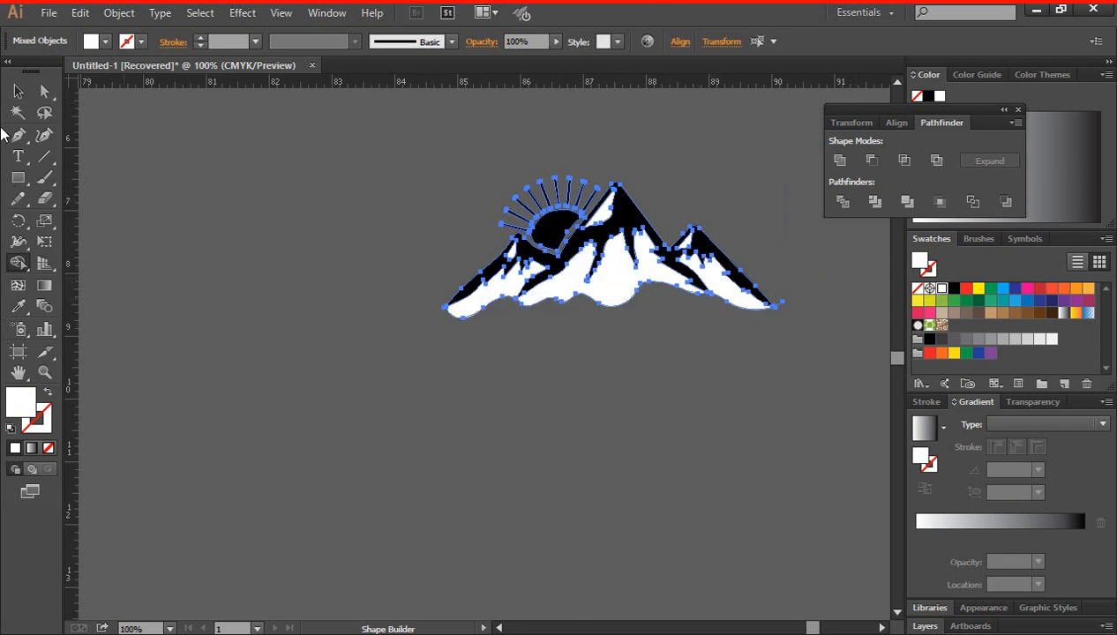
- Delete the leftover piece of the pencil line beyond the mountain's right foot
click(16, 90)
click(290, 312)
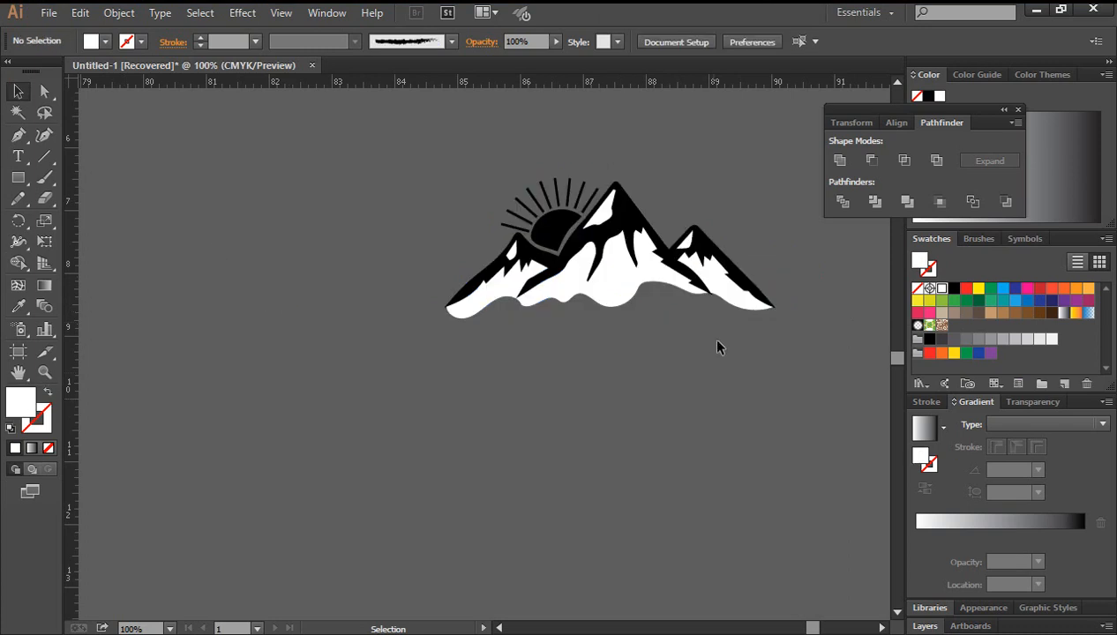
click(782, 303)
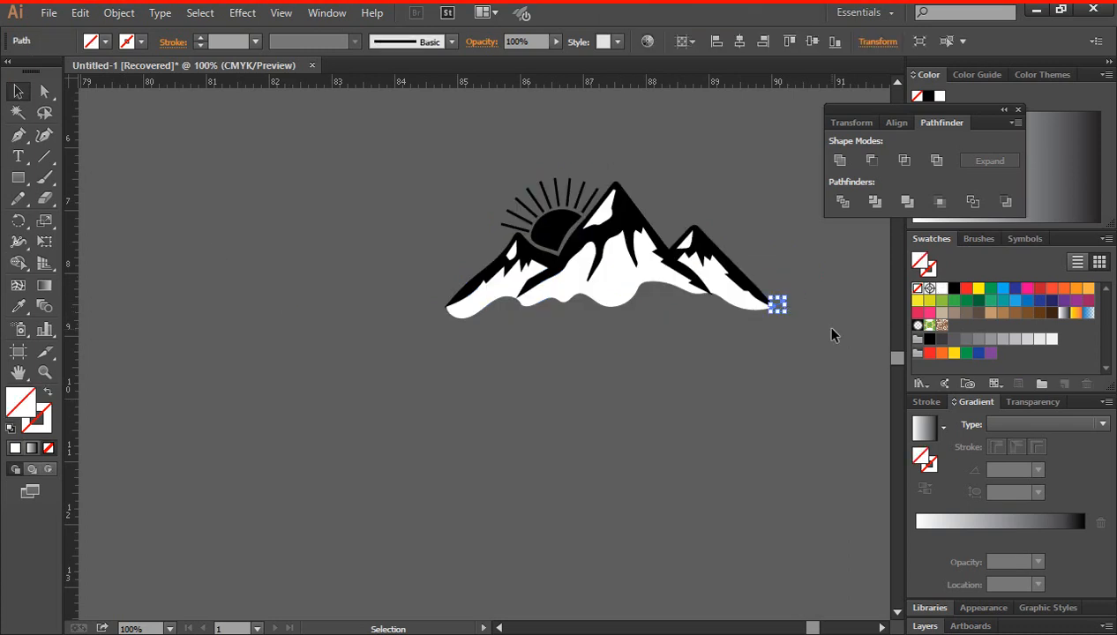
key(Delete)
- Draw an unfilled rectangle about 9.1 by 7.8 in spanning the full width of the blue stripes
key(ctrl+minus)
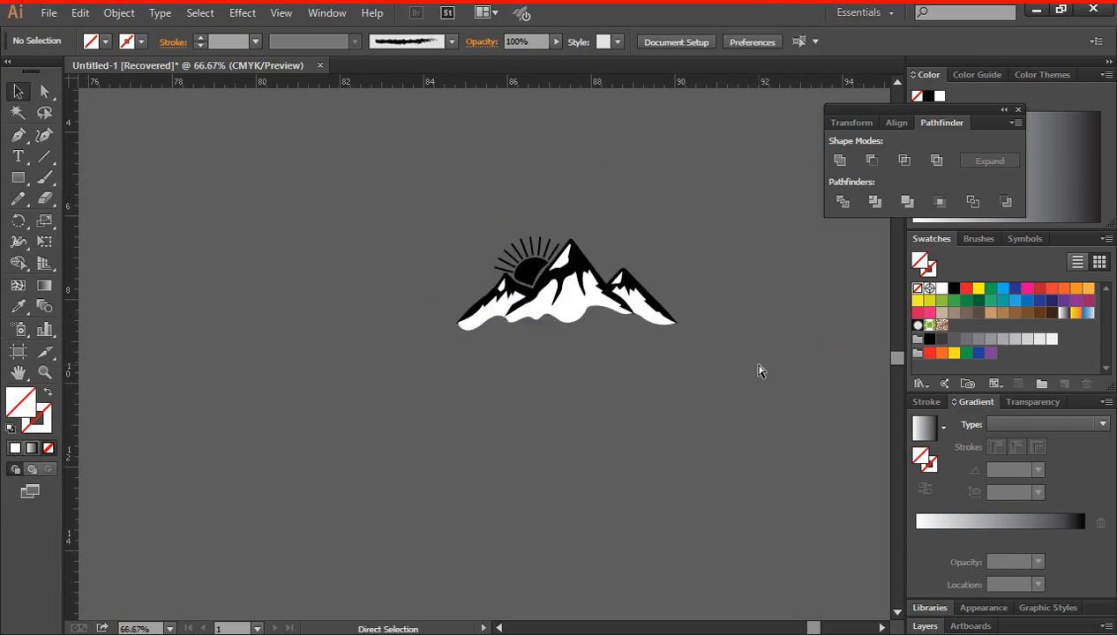
drag(486, 389, 579, 406)
key(ctrl+minus)
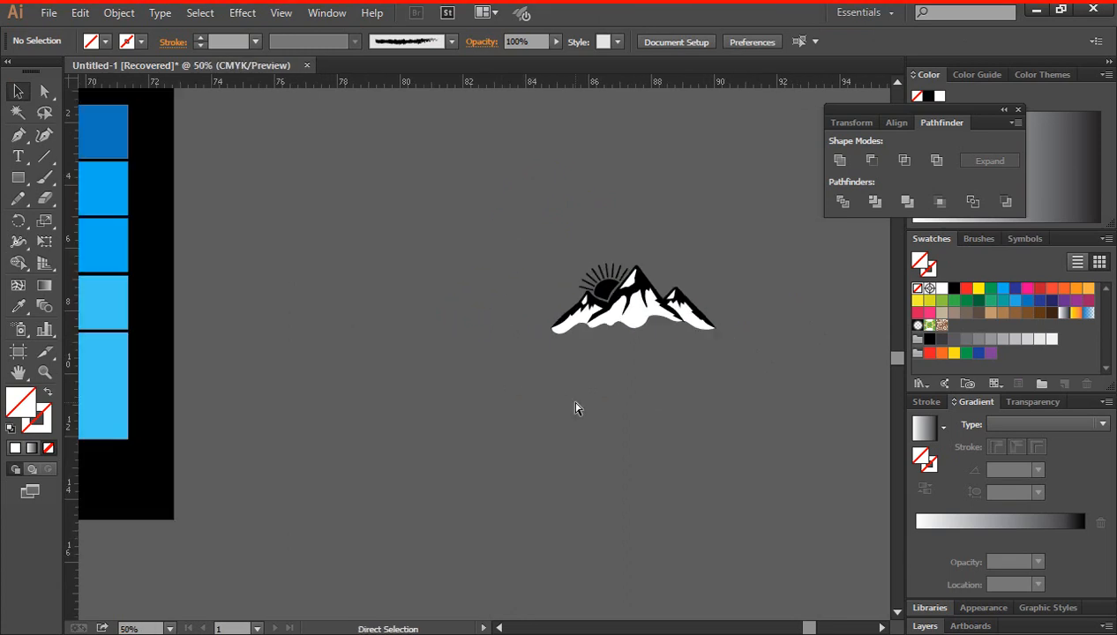
drag(449, 341, 511, 322)
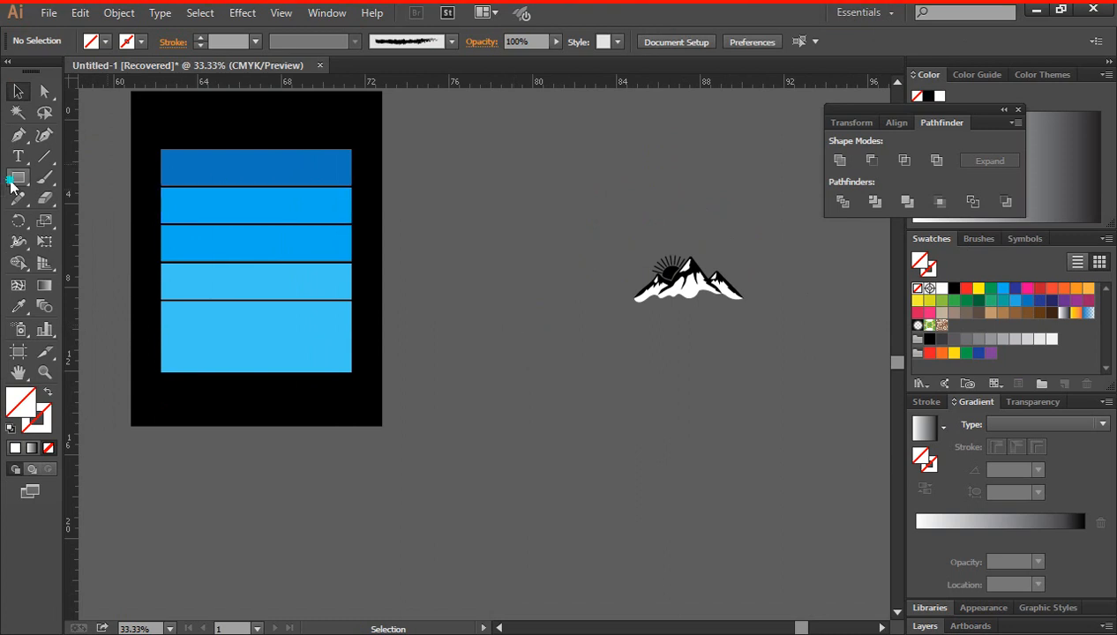
drag(17, 178, 70, 177)
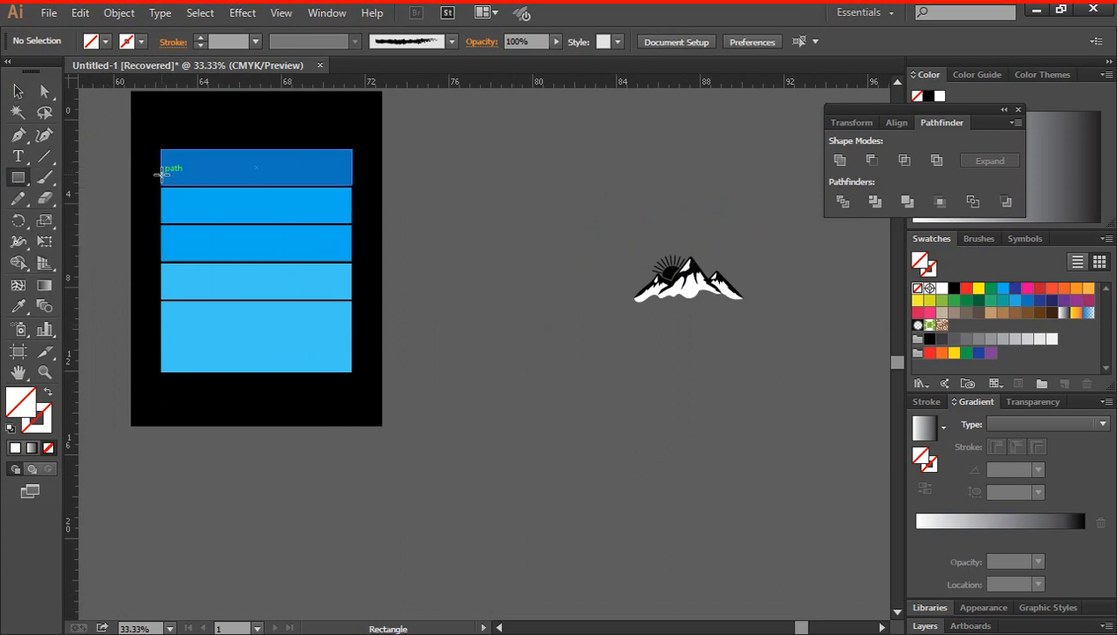
drag(160, 175, 352, 338)
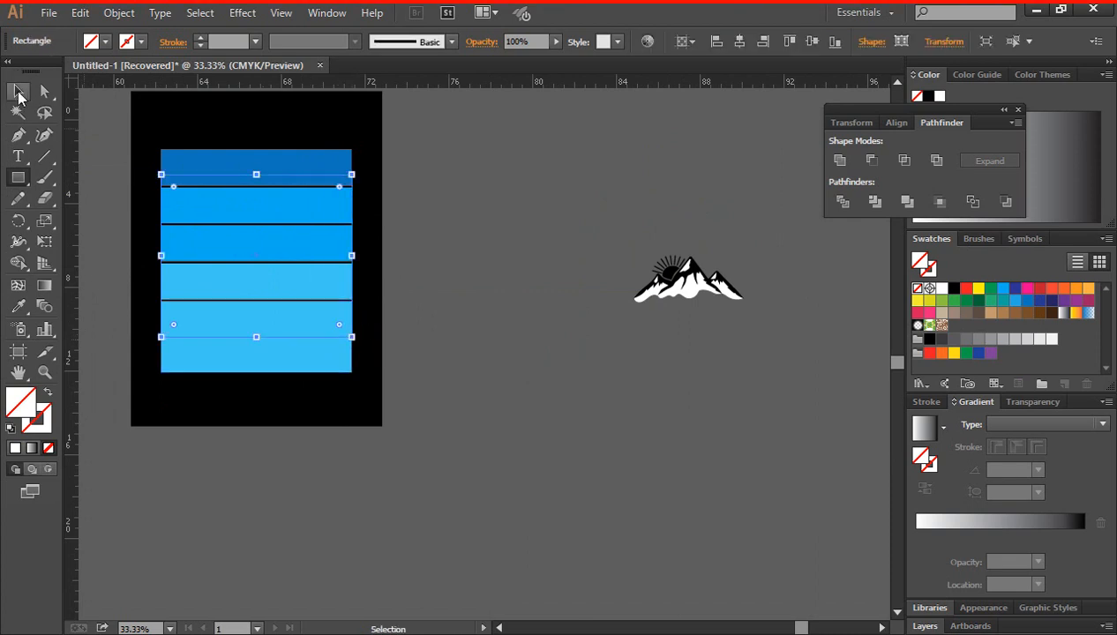
- Give the new rectangle a red stroke of 8 pt
click(46, 410)
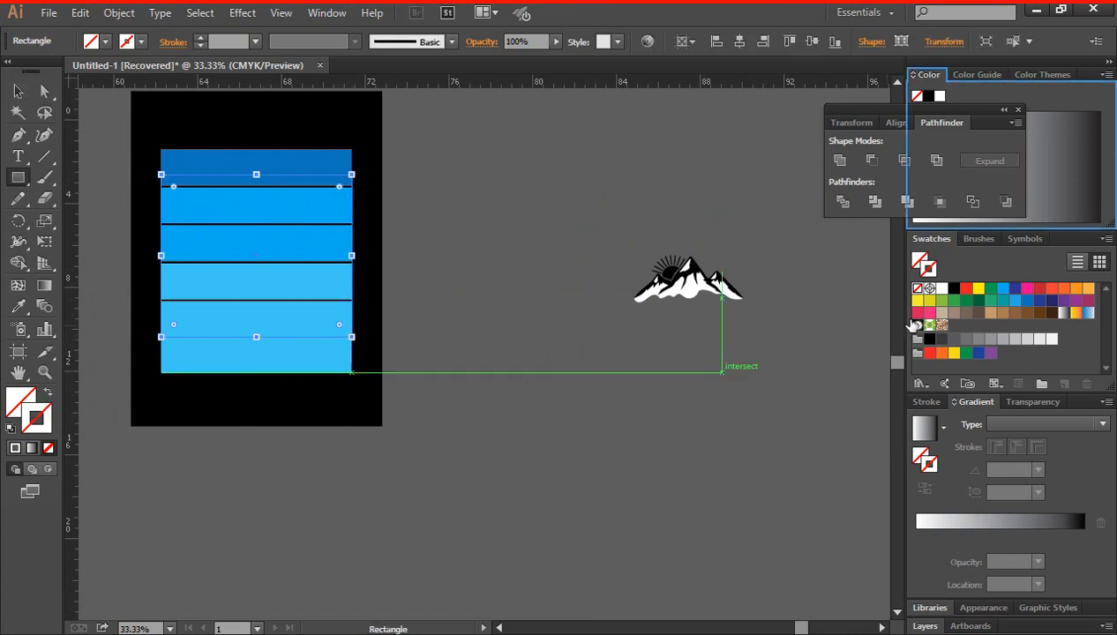
click(968, 288)
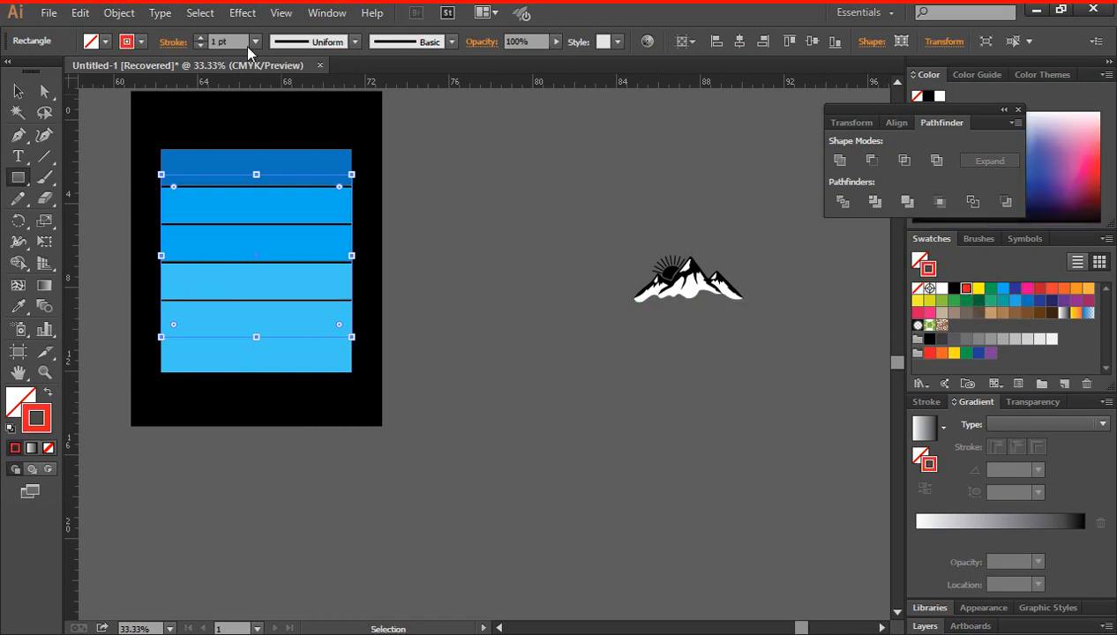
click(200, 38)
click(201, 38)
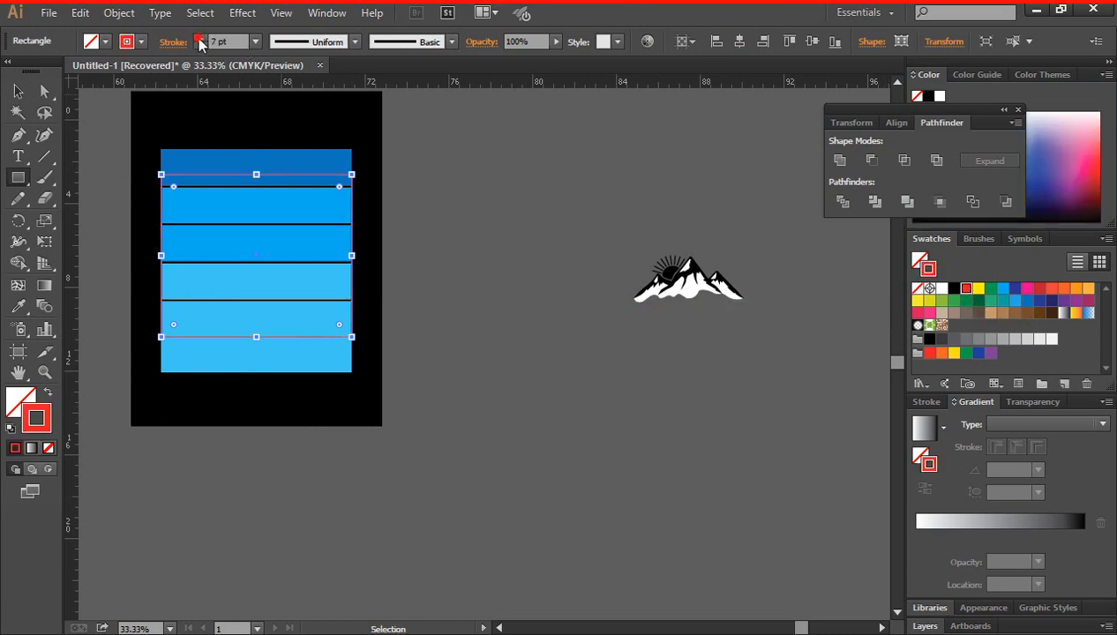
click(200, 38)
click(201, 38)
- Move the red rectangle off the stripes into the empty area between the black background and the mountain
click(476, 221)
click(744, 298)
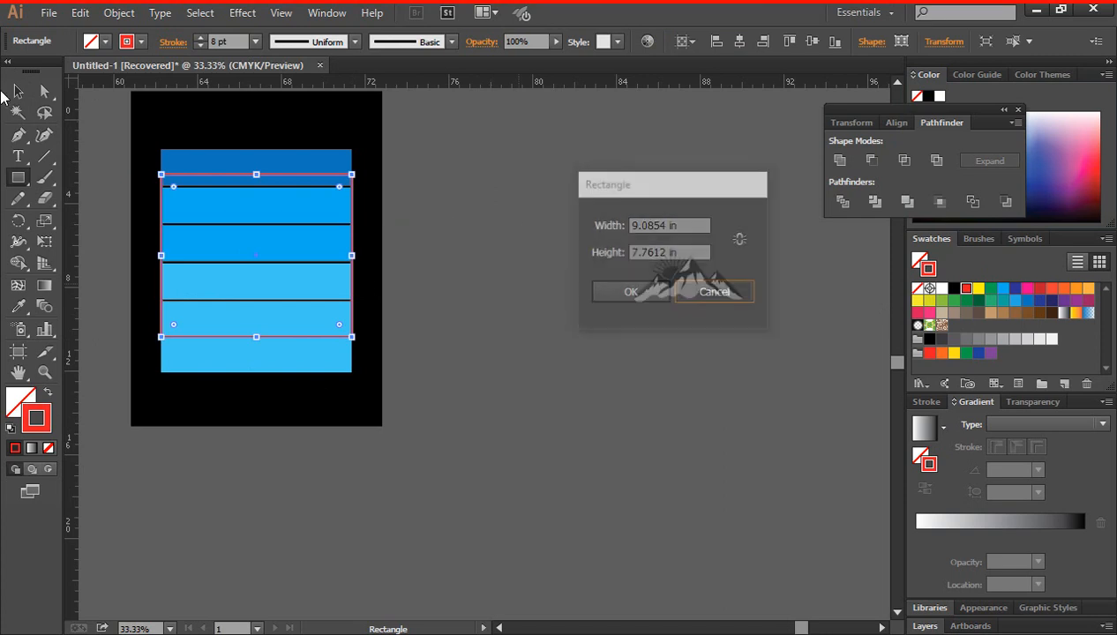
key(v)
drag(293, 175, 574, 143)
click(722, 203)
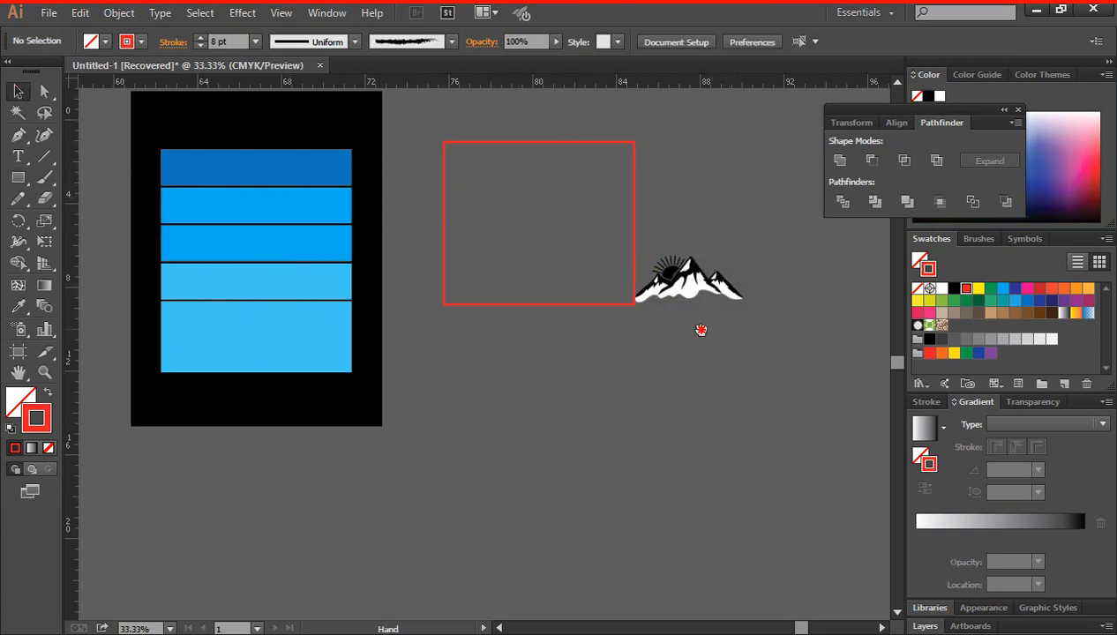
- Move the whole mountain and sun artwork slightly right, clear of the red rectangle's edge
drag(701, 327, 526, 344)
key(ctrl+equal)
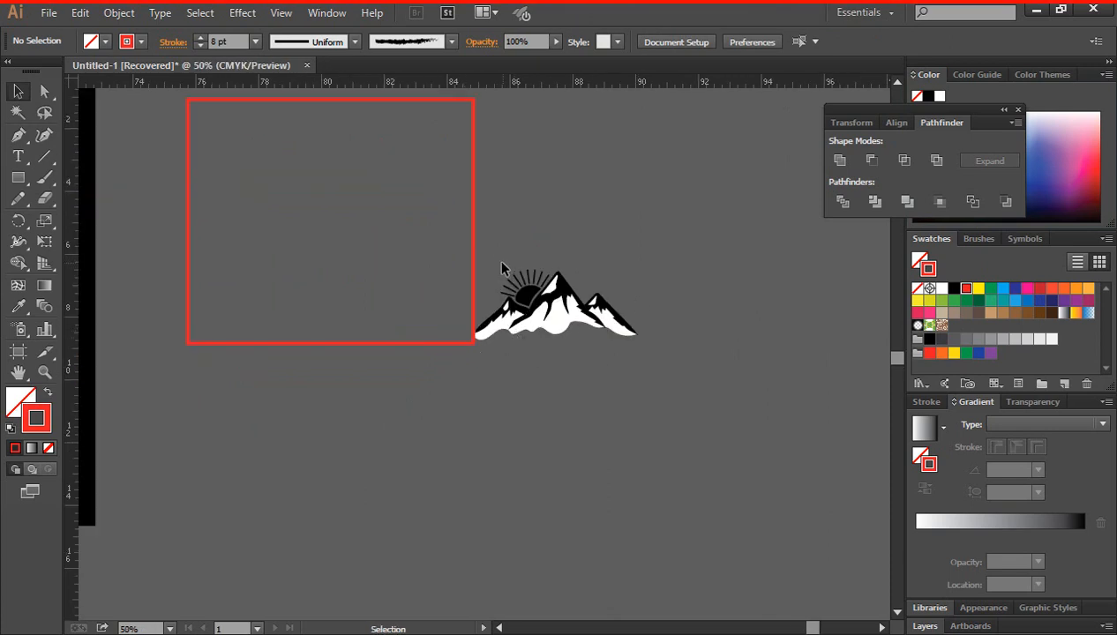
click(517, 344)
drag(467, 249, 657, 383)
drag(618, 335, 671, 336)
click(706, 384)
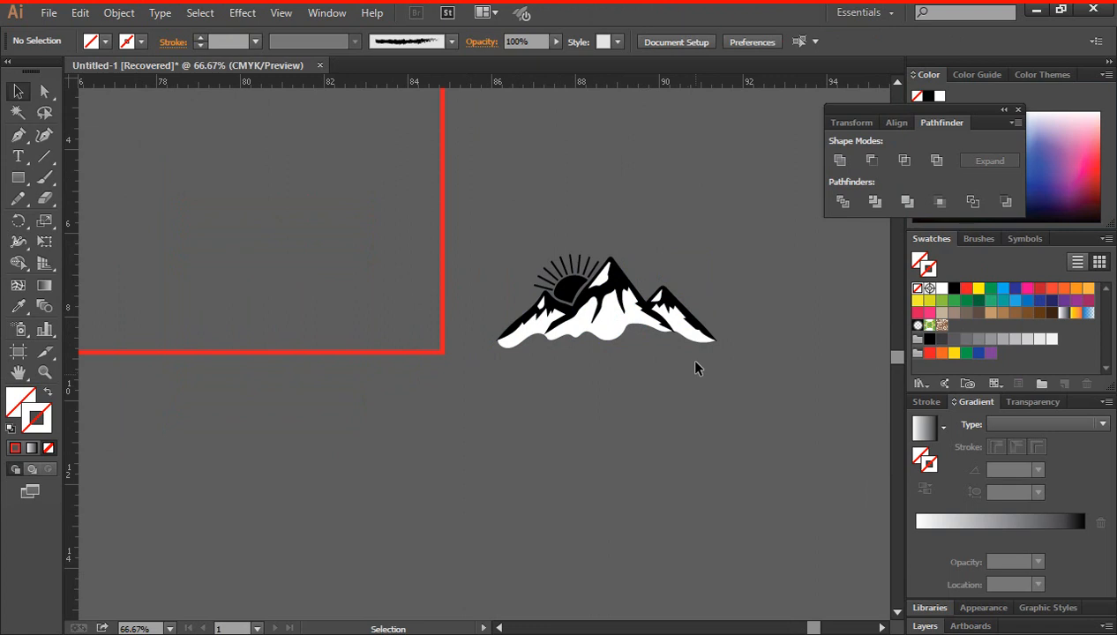
- Fill the half sun behind the mountain with the orange-red swatch and leave it without a stroke
click(591, 340)
click(501, 366)
key(v)
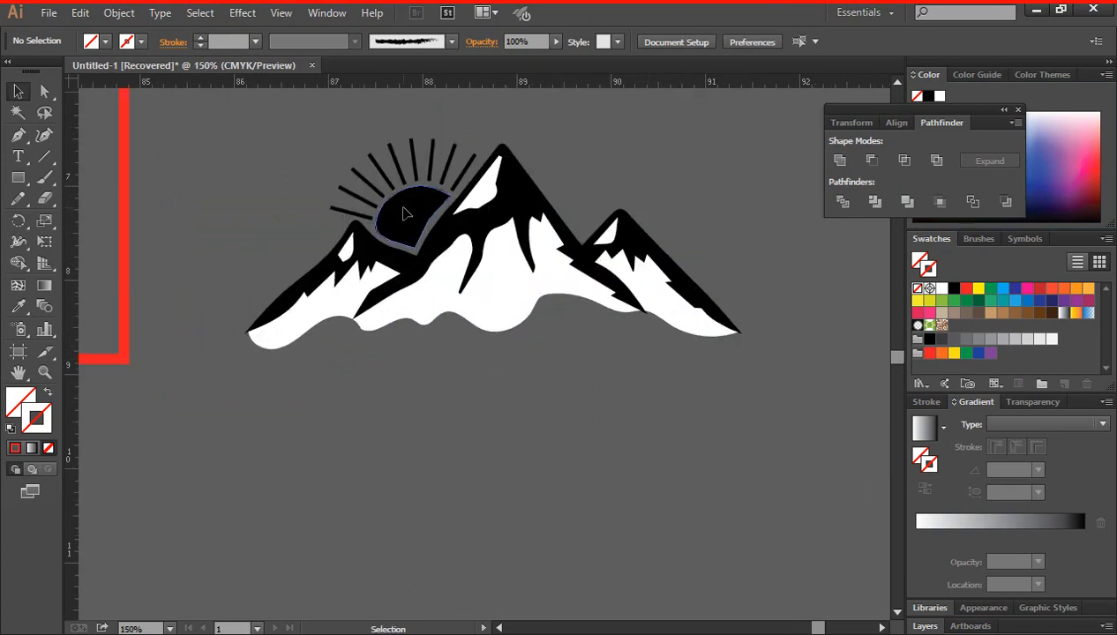
click(403, 213)
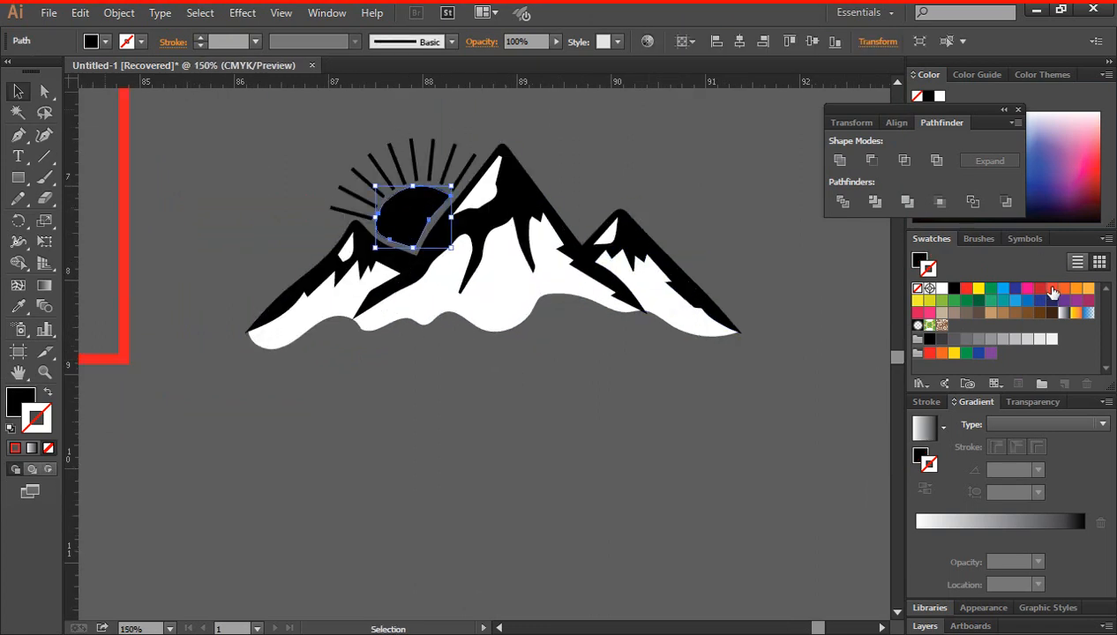
click(1052, 289)
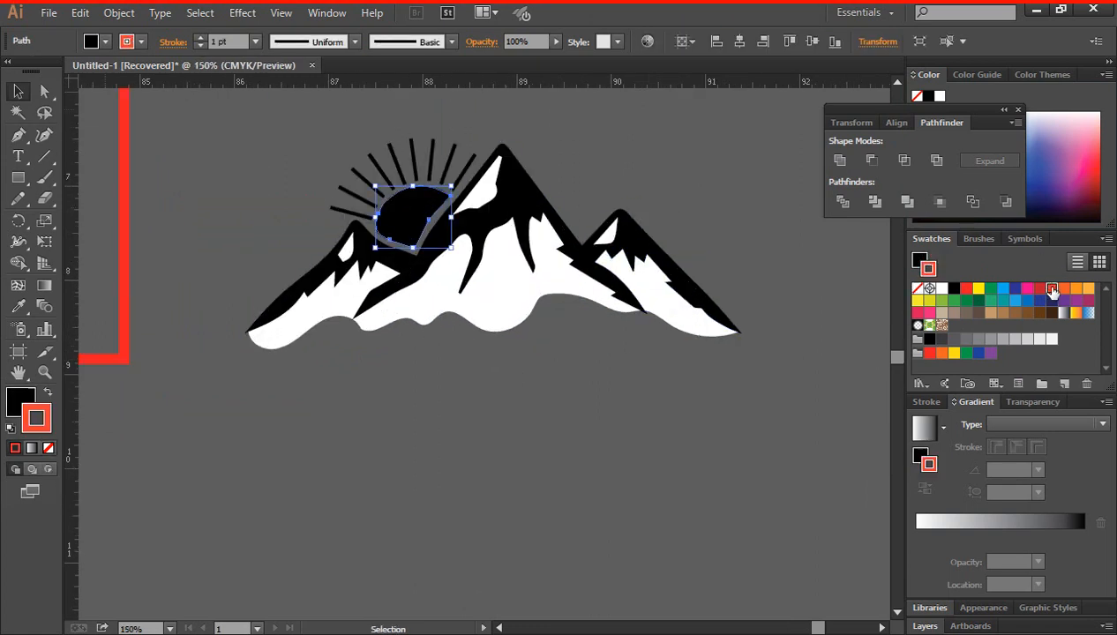
click(48, 392)
click(49, 449)
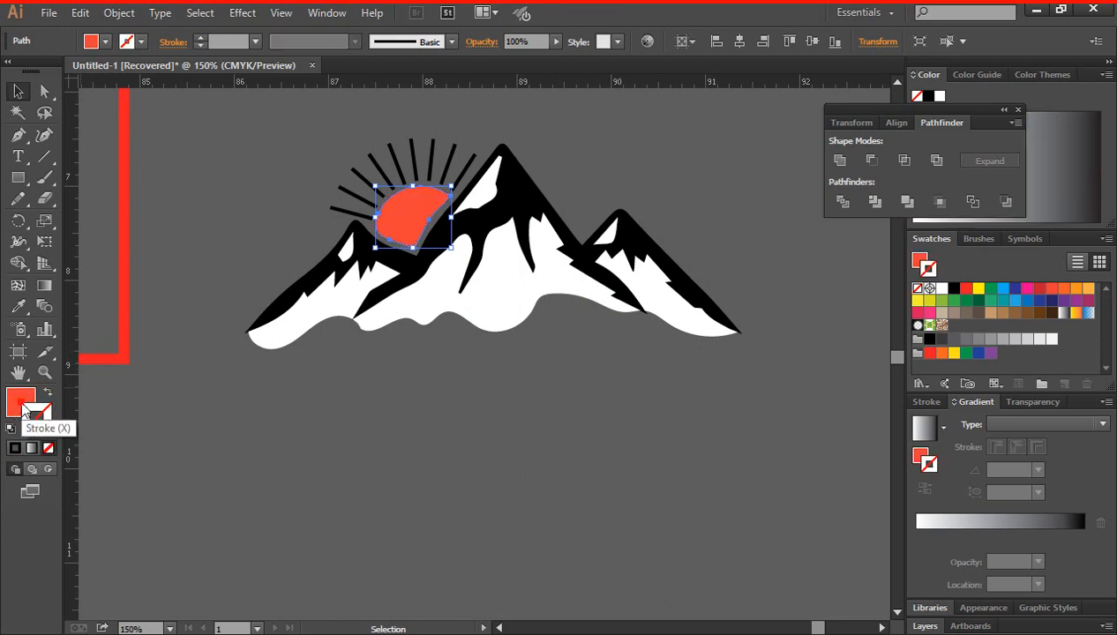
- Select all the black rays around the half sun together
click(419, 406)
drag(472, 150, 477, 173)
drag(353, 175, 350, 187)
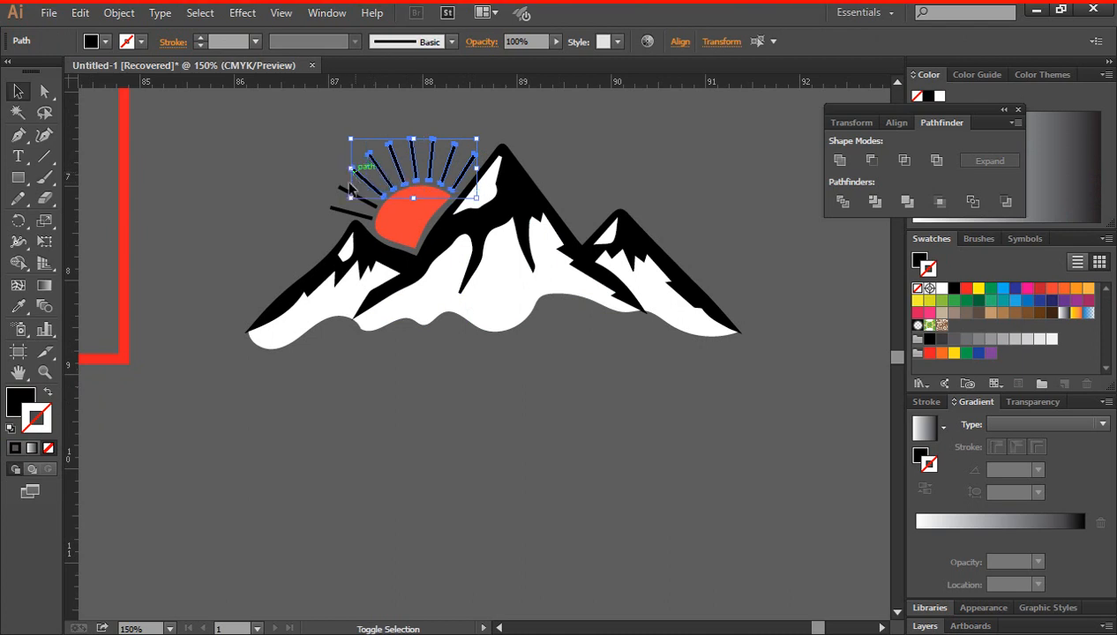
shift+click(345, 192)
drag(334, 206, 330, 208)
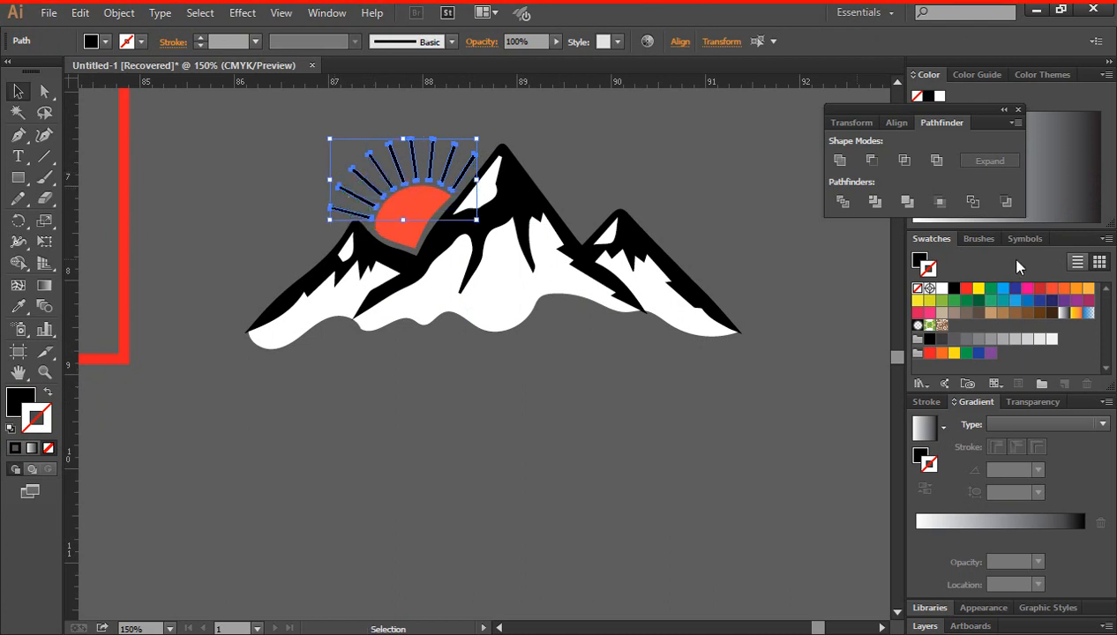
click(1052, 289)
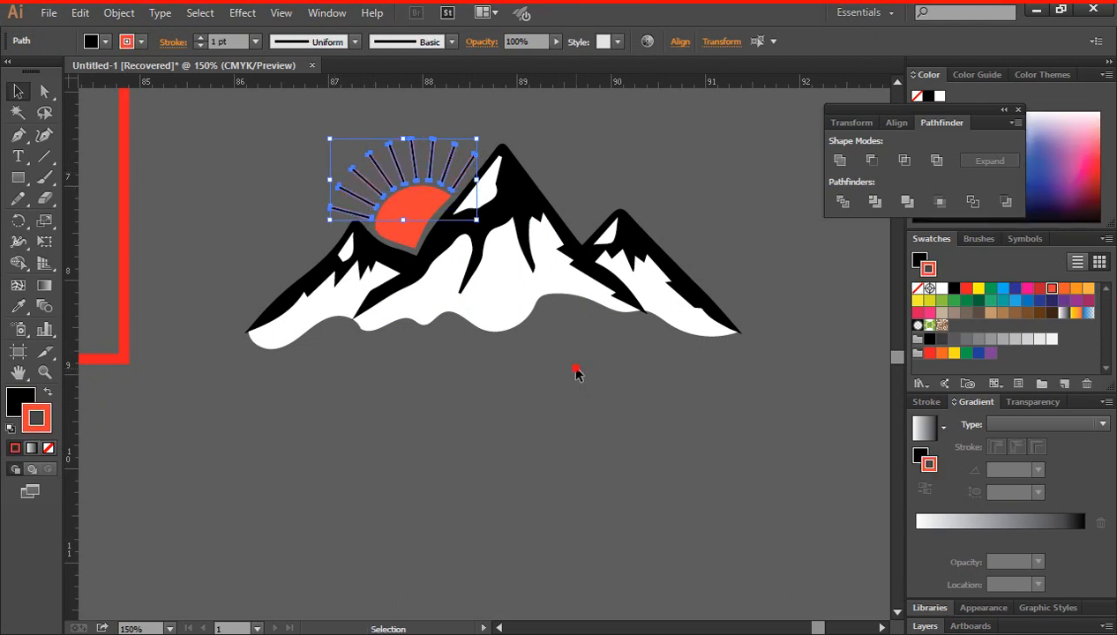
click(533, 355)
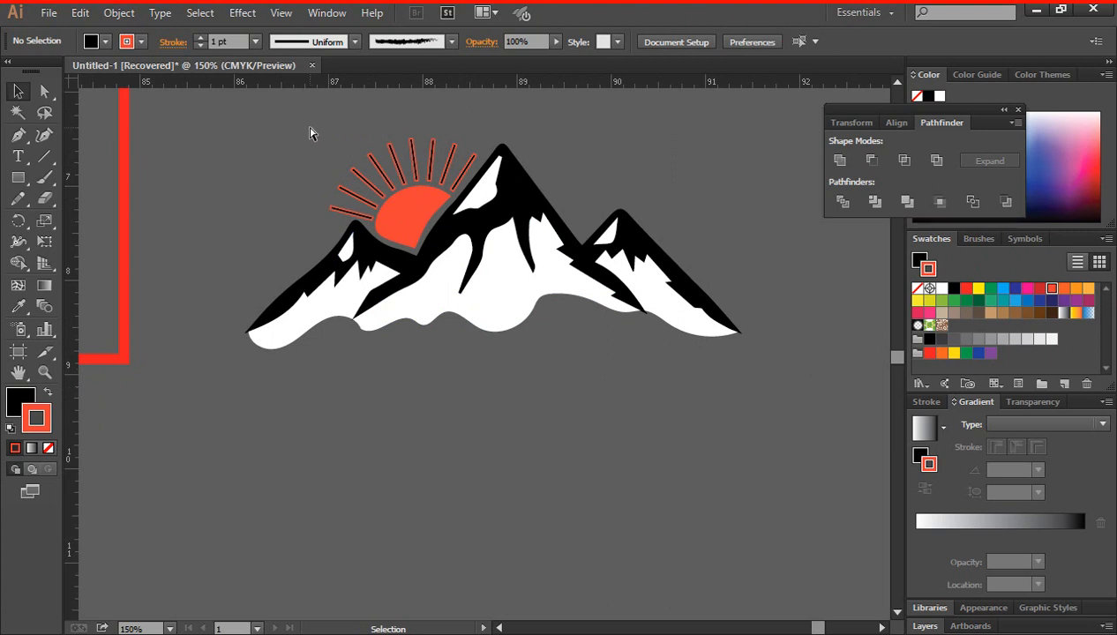
key(ctrl+z)
key(ctrl+z)
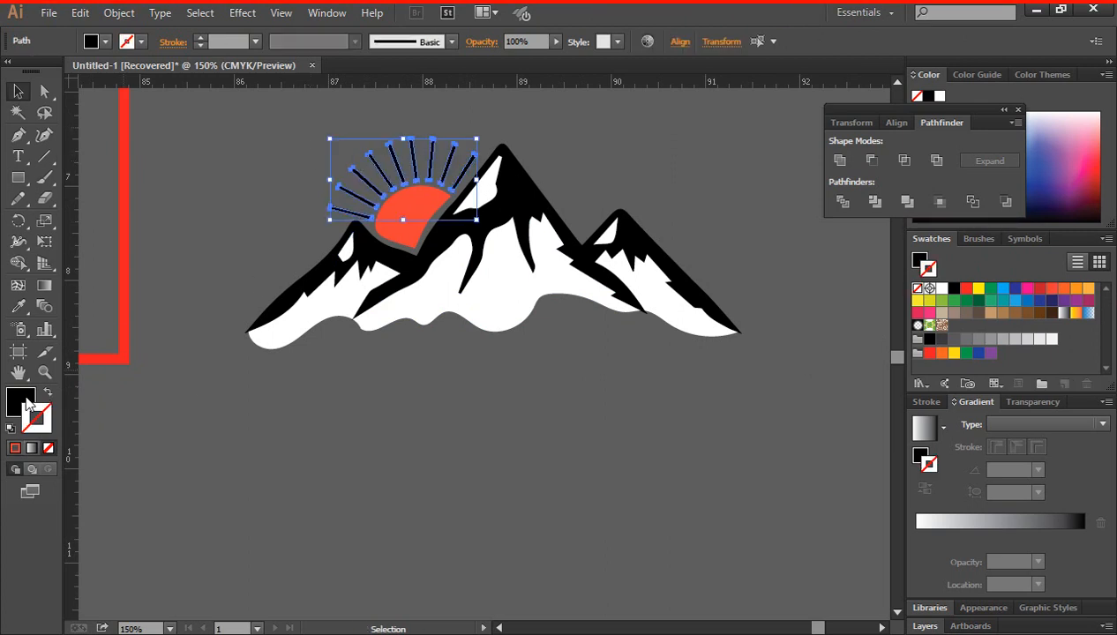
- Fill all the sun rays with the same orange-red as the half sun, without a stroke
click(21, 403)
click(1052, 291)
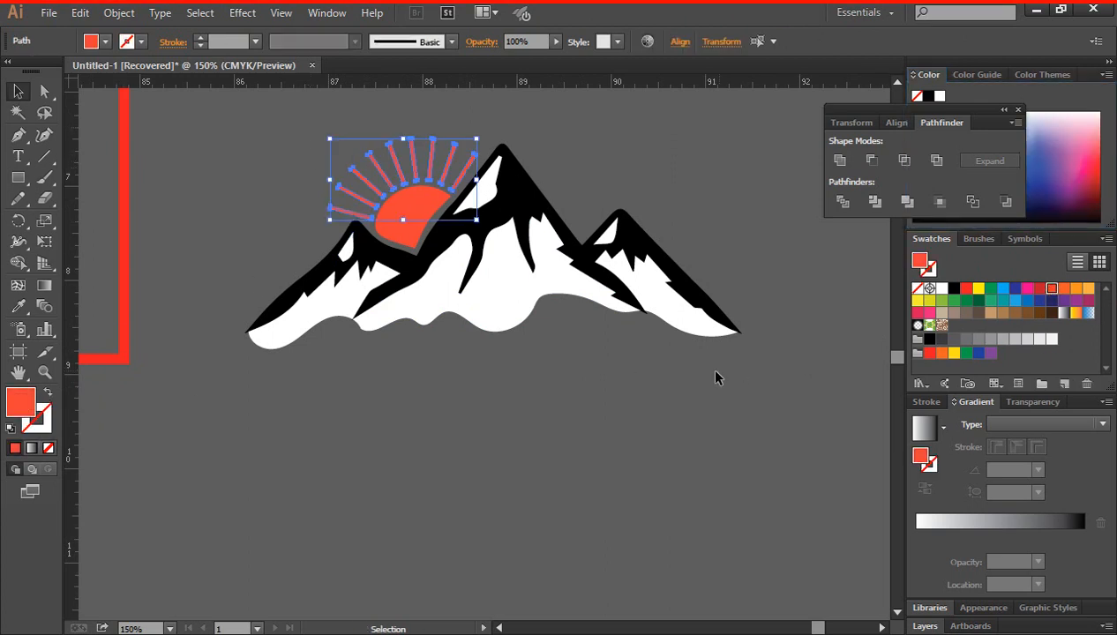
click(664, 387)
- Place the whole mountain and sun artwork over the lower part of the red rectangle and enlarge it past both sides
key(ctrl+minus)
key(ctrl+minus)
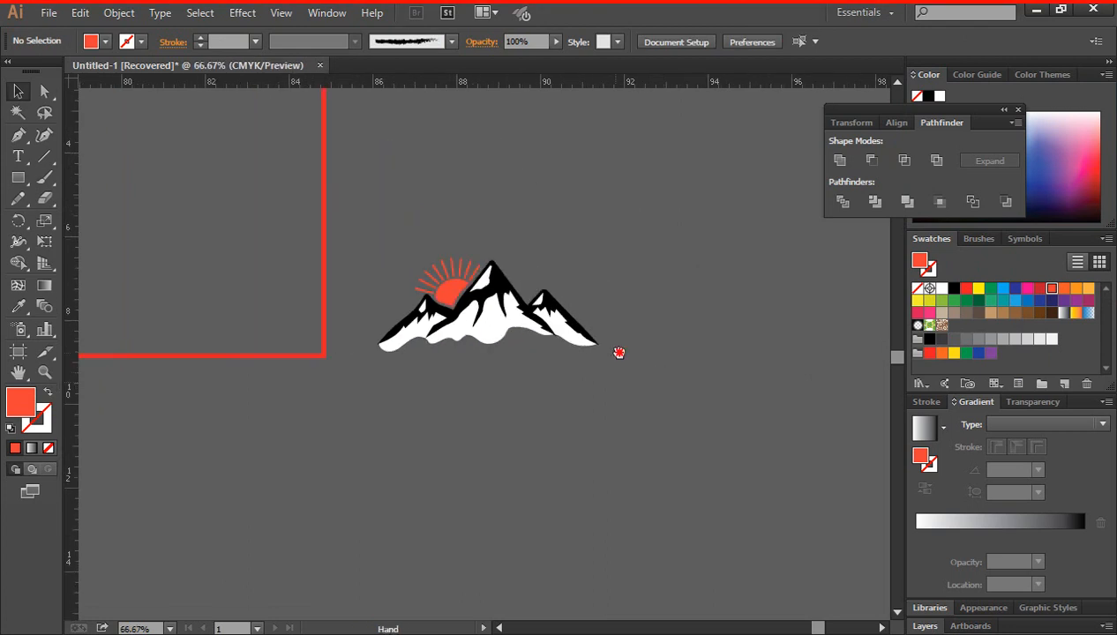
drag(619, 351, 818, 362)
key(ctrl+minus)
key(ctrl+minus)
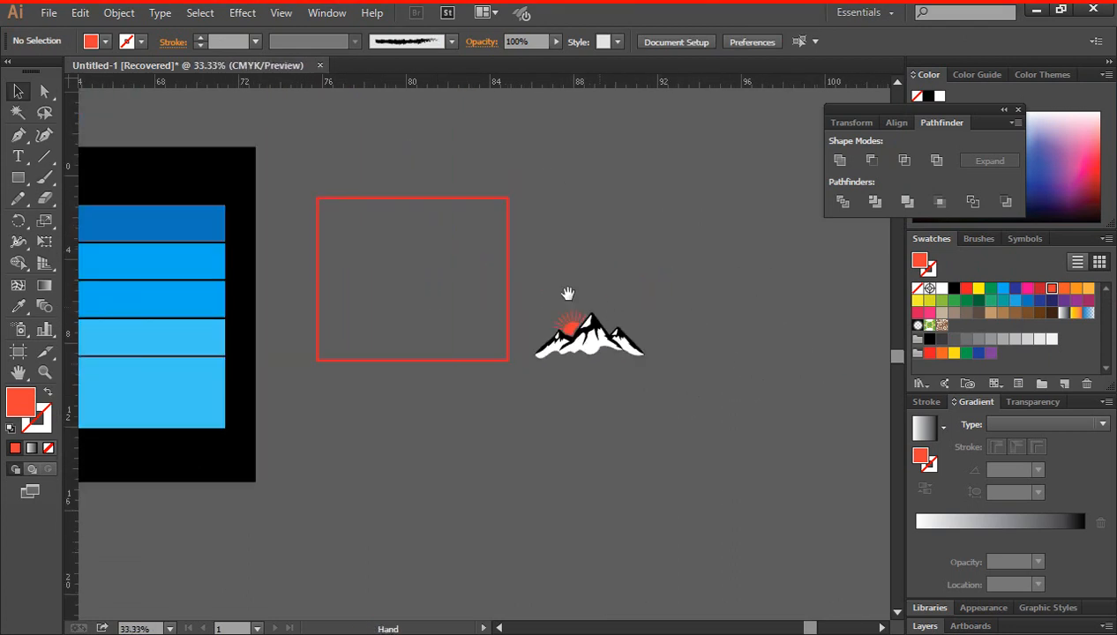
drag(423, 262, 441, 250)
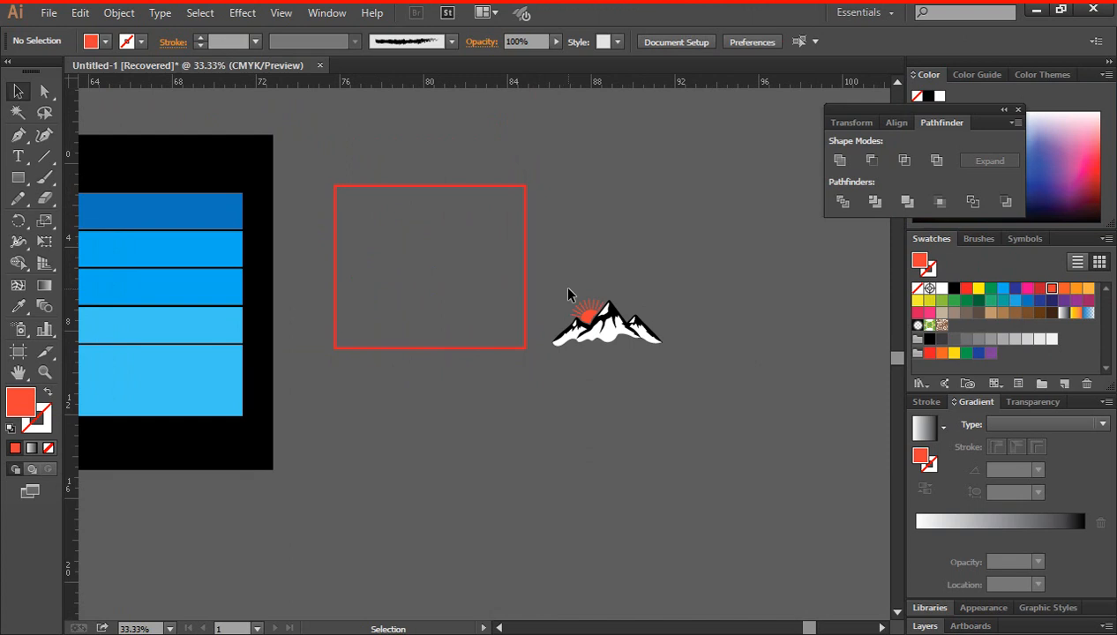
drag(590, 337, 833, 461)
drag(709, 379, 451, 322)
drag(593, 385, 681, 360)
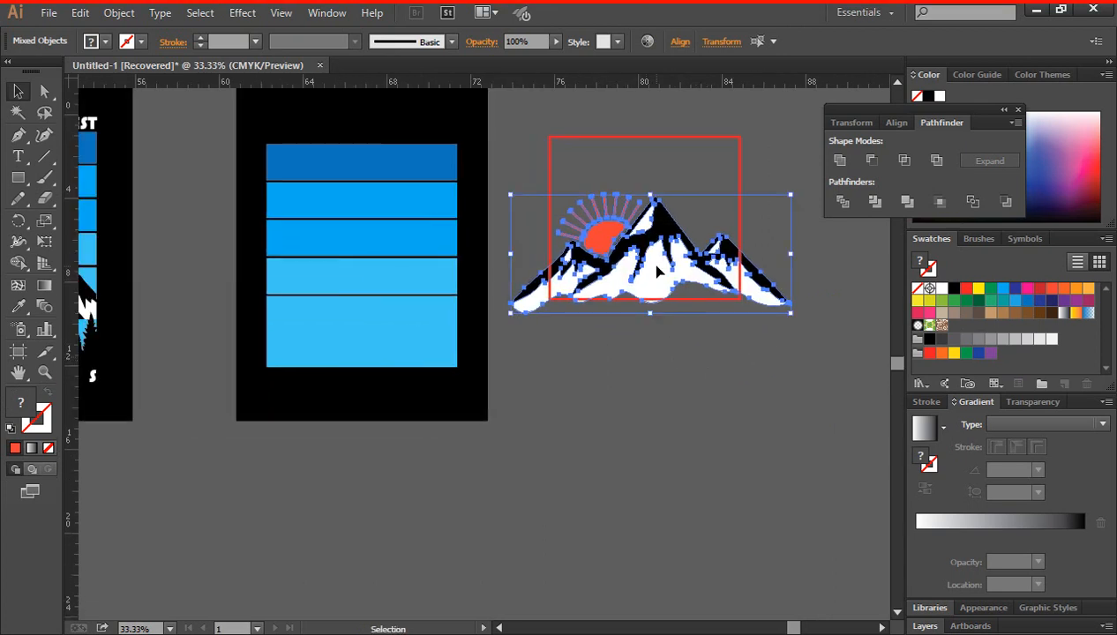
- Scale the mountain and sun artwork down to about 11.7 in wide and centre it over the rectangle's lower edge
drag(661, 267, 685, 283)
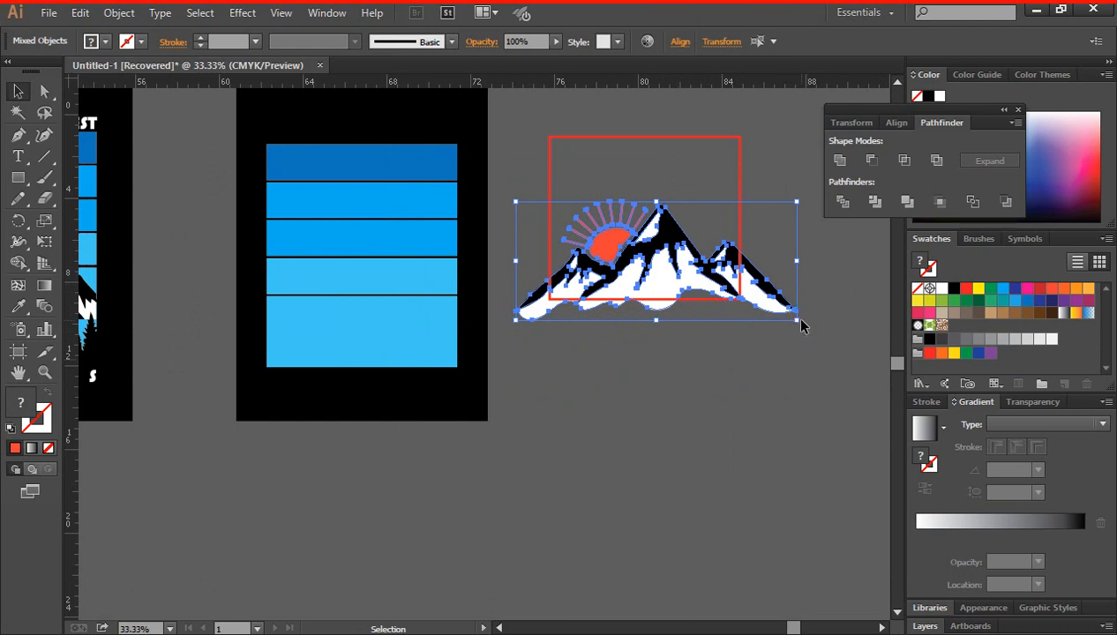
drag(798, 323, 780, 313)
mouse_move(668, 274)
mouse_down()
mouse_move(653, 228)
mouse_move(658, 271)
mouse_up()
click(676, 412)
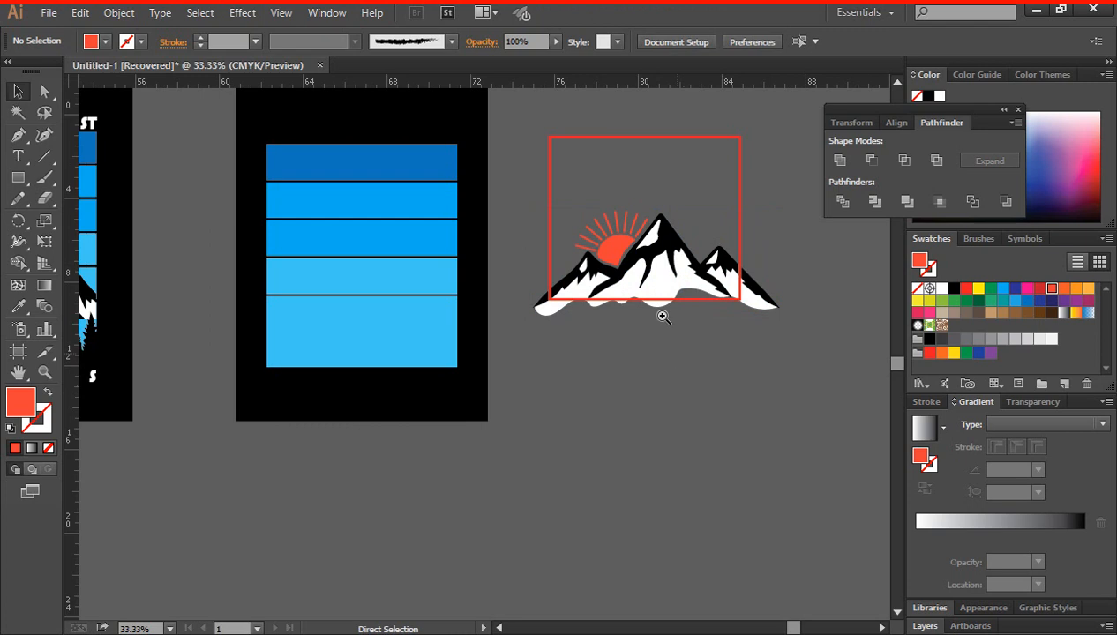
ctrl+click(655, 307)
ctrl+click(504, 335)
ctrl+click(521, 389)
drag(519, 384, 594, 354)
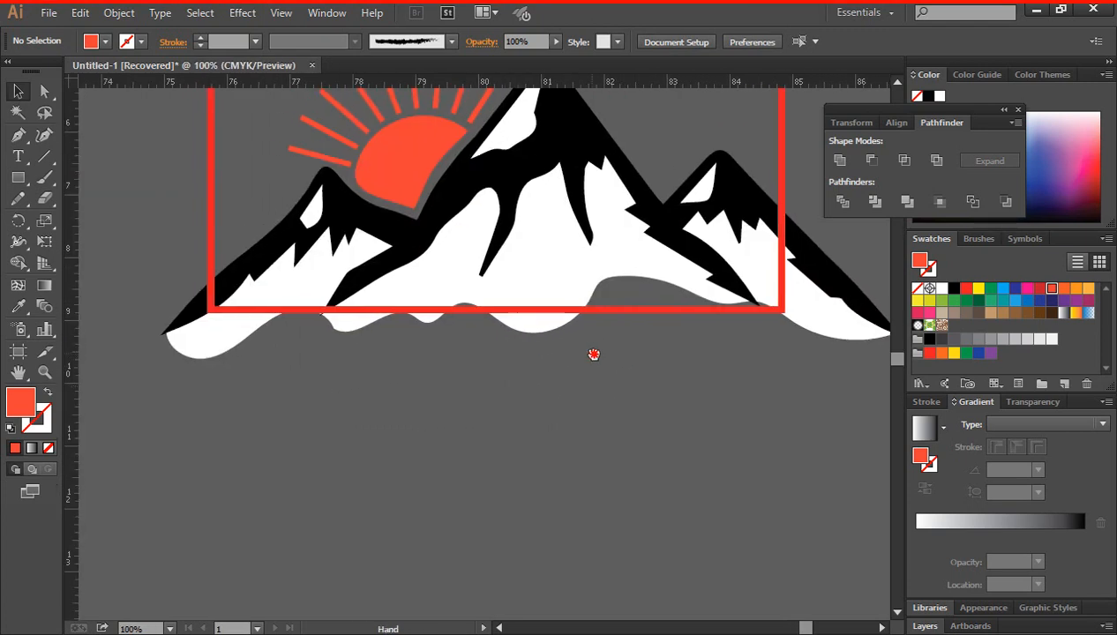
click(631, 275)
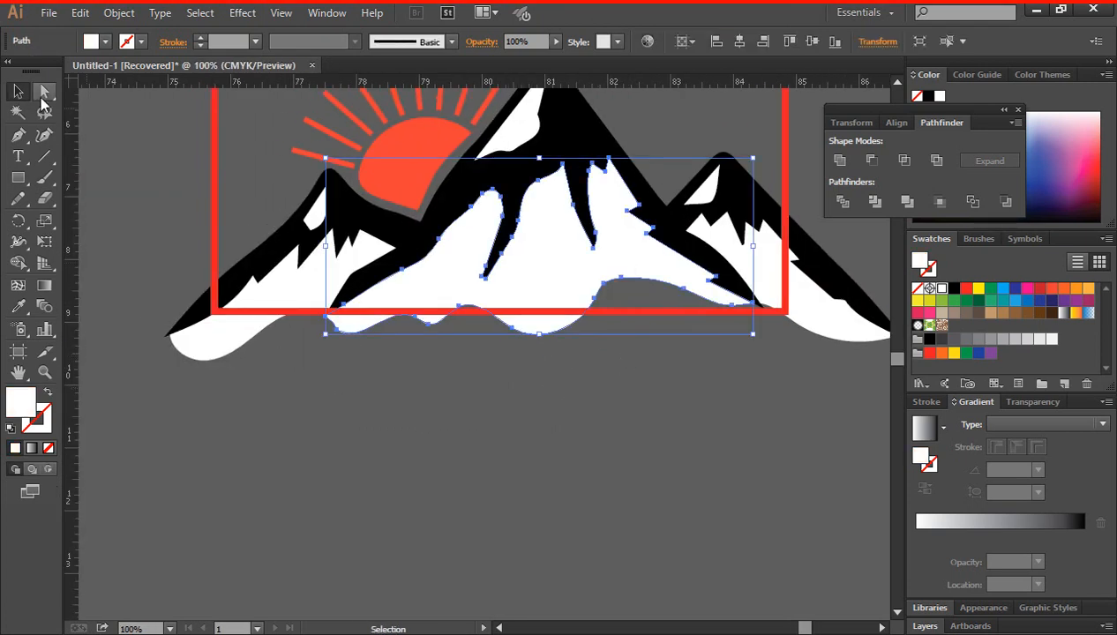
click(44, 91)
drag(594, 303, 609, 323)
key(ctrl+z)
key(v)
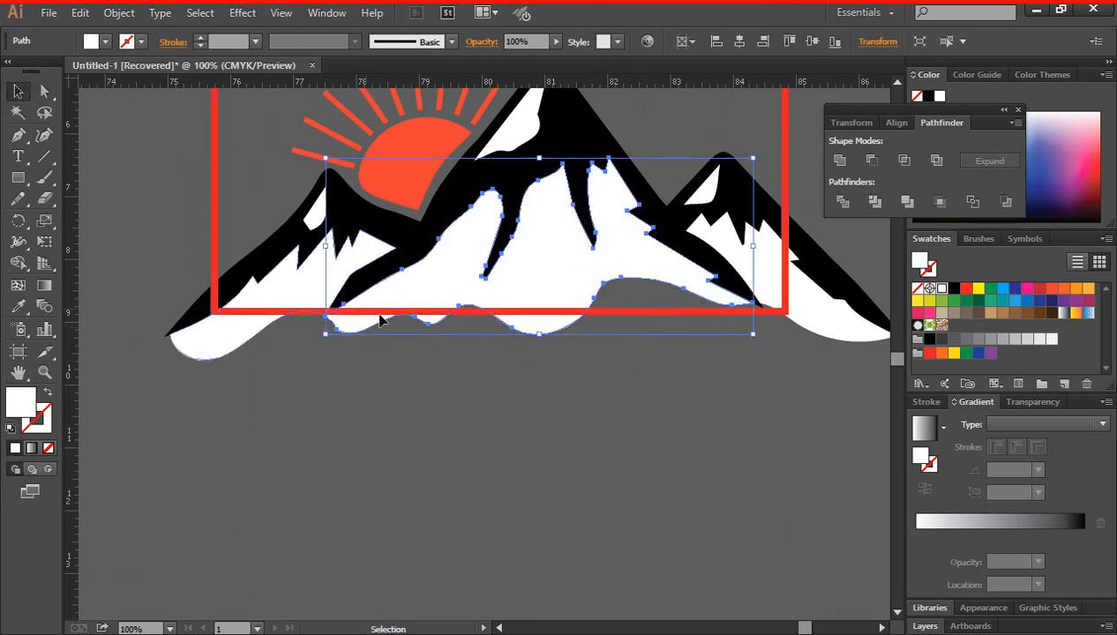
drag(537, 340, 580, 426)
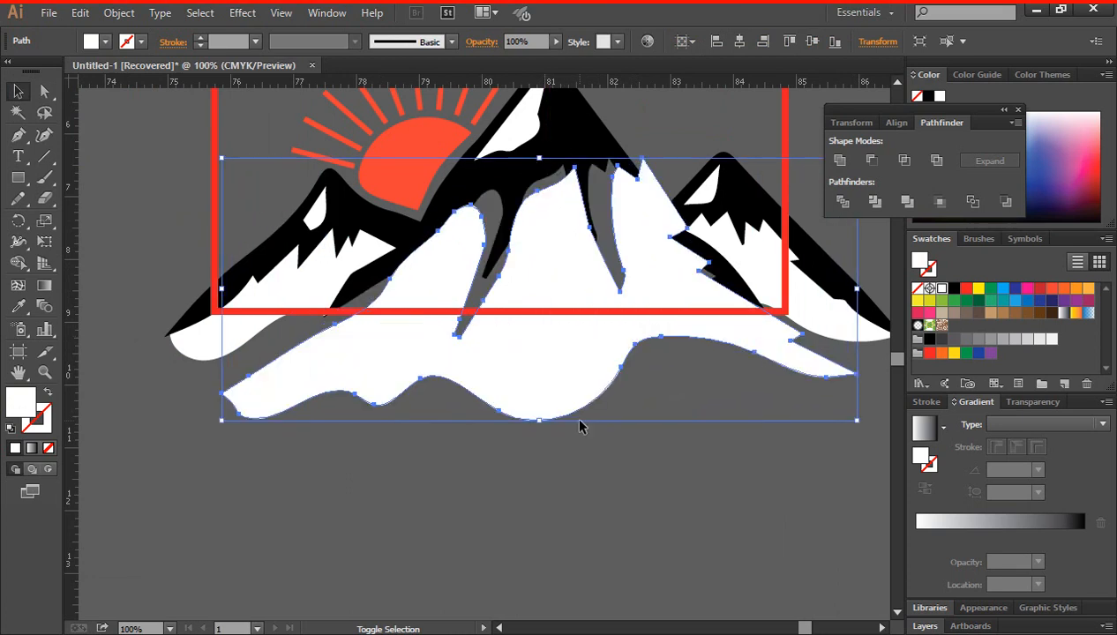
key(ctrl+z)
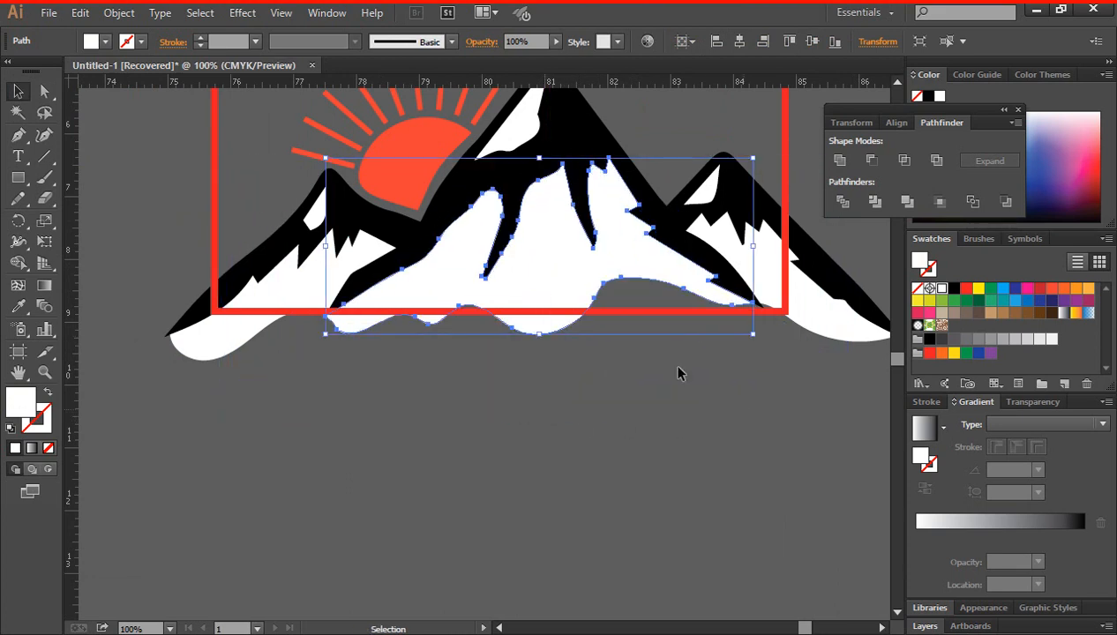
- Pull the anchor points on the right half of the central snow shape's lower edge down below the red rectangle's bottom edge
click(679, 374)
click(593, 281)
click(45, 91)
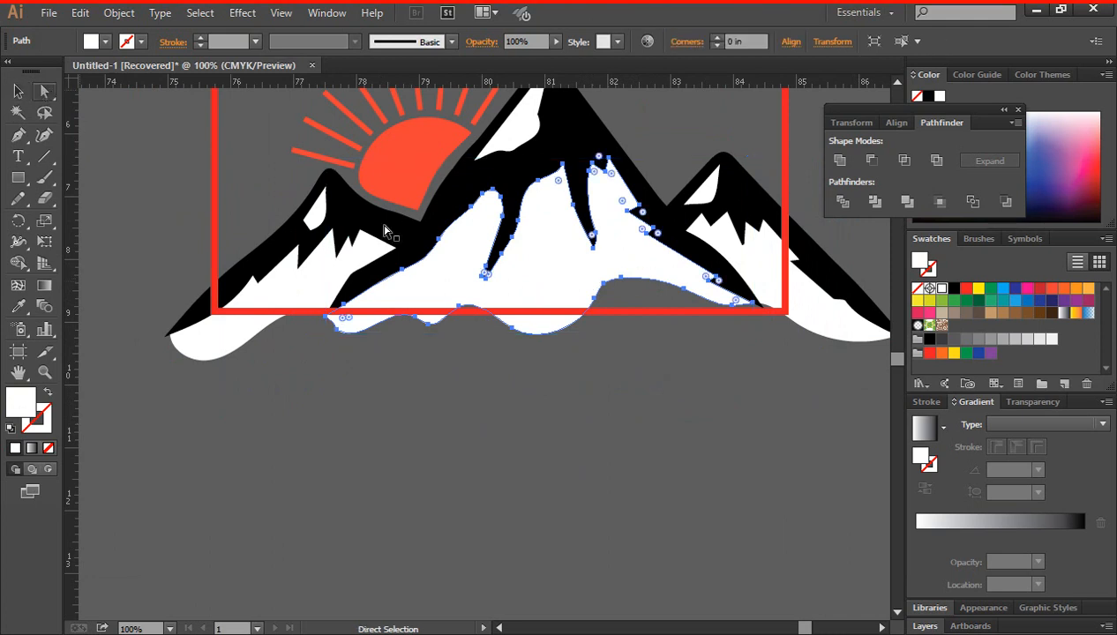
click(622, 280)
drag(622, 280, 603, 331)
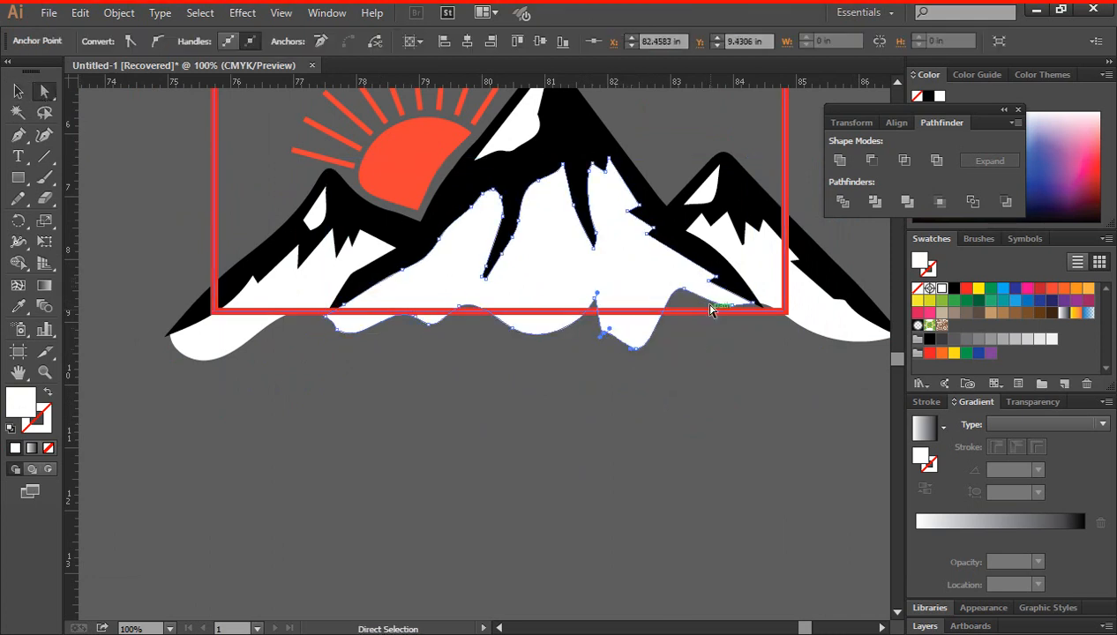
drag(700, 301, 768, 338)
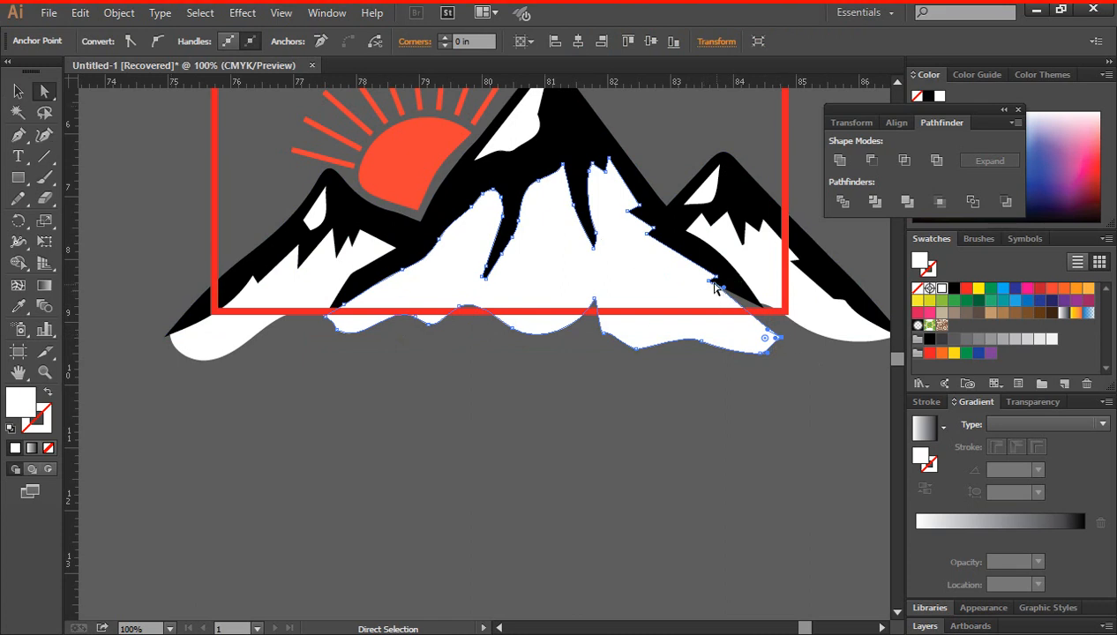
drag(711, 284, 793, 316)
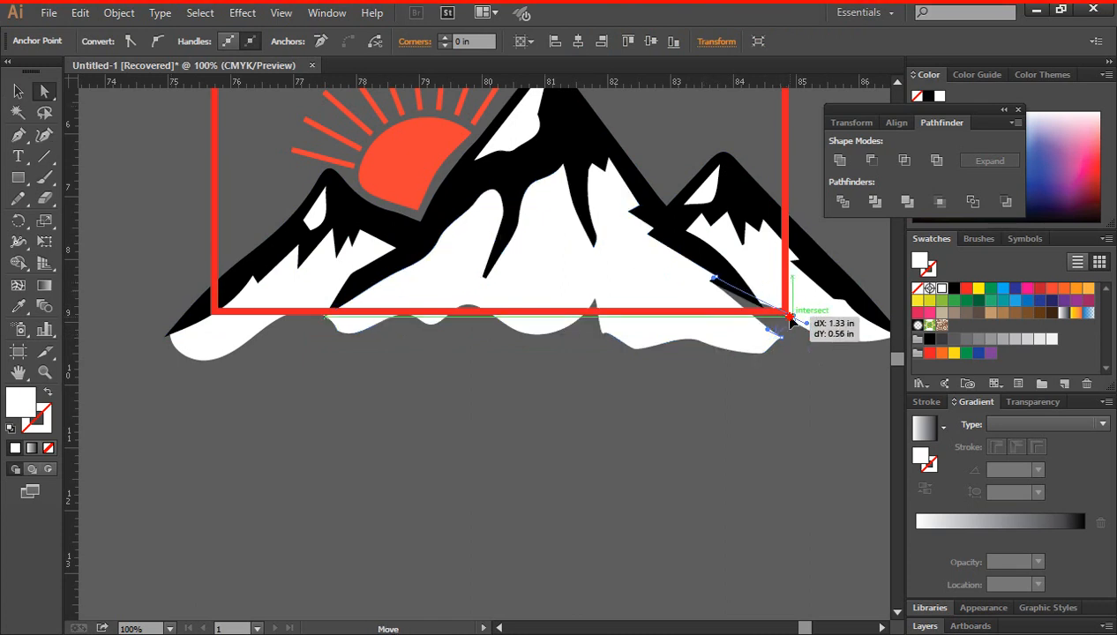
click(18, 95)
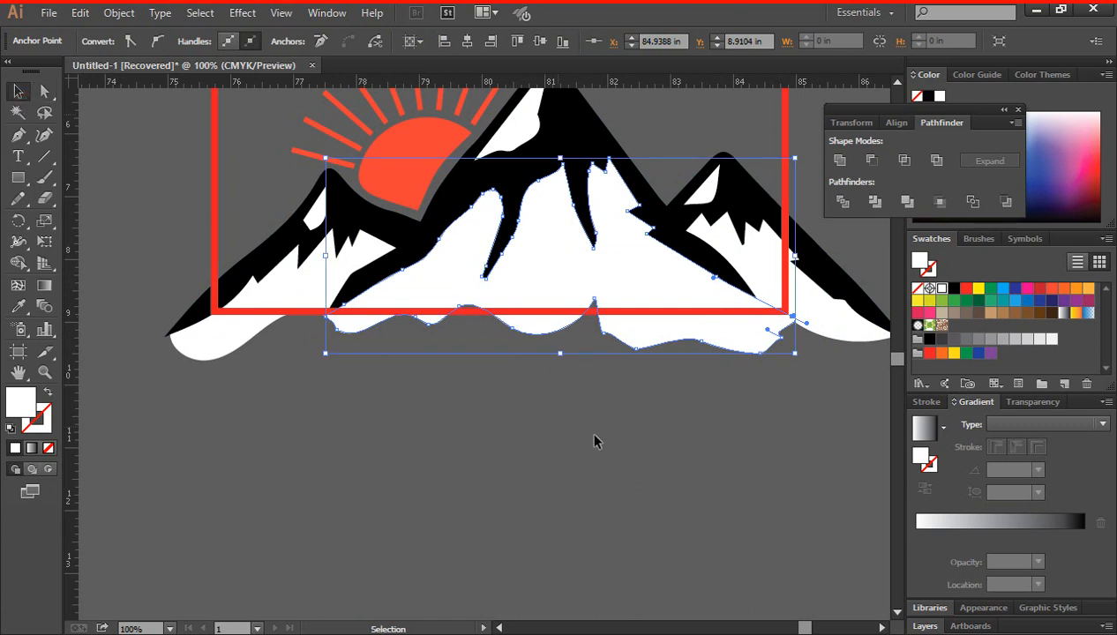
click(607, 390)
- Use Shape Builder on the artwork and red rectangle to remove the mountain parts beyond both sides and the large snow areas below
key(ctrl+minus)
key(ctrl+minus)
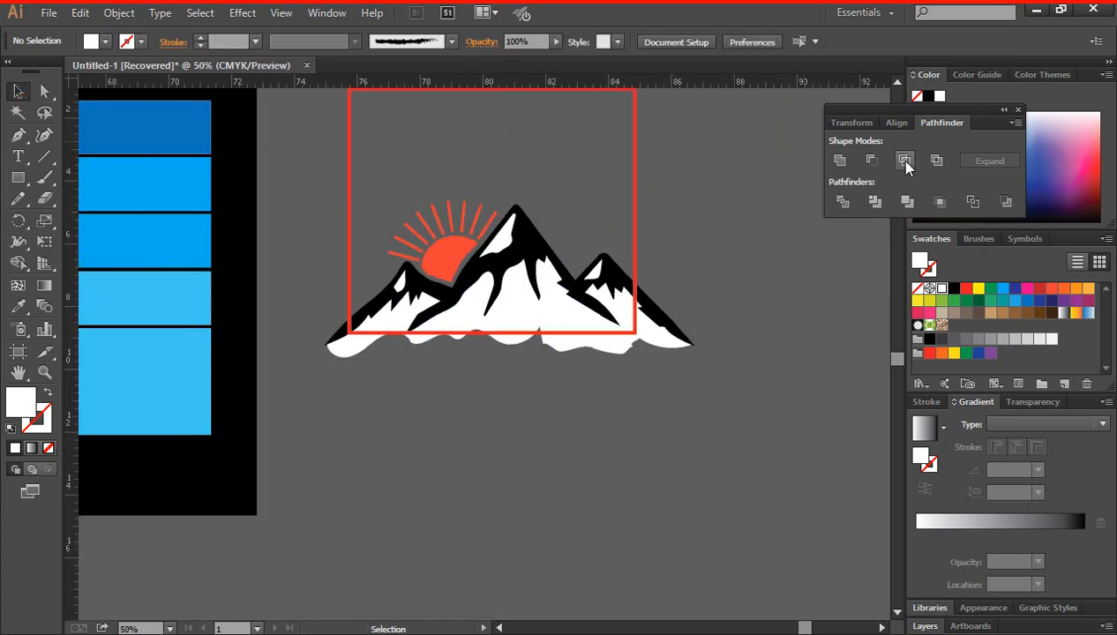
drag(750, 219, 835, 261)
drag(370, 169, 812, 406)
drag(670, 411, 661, 347)
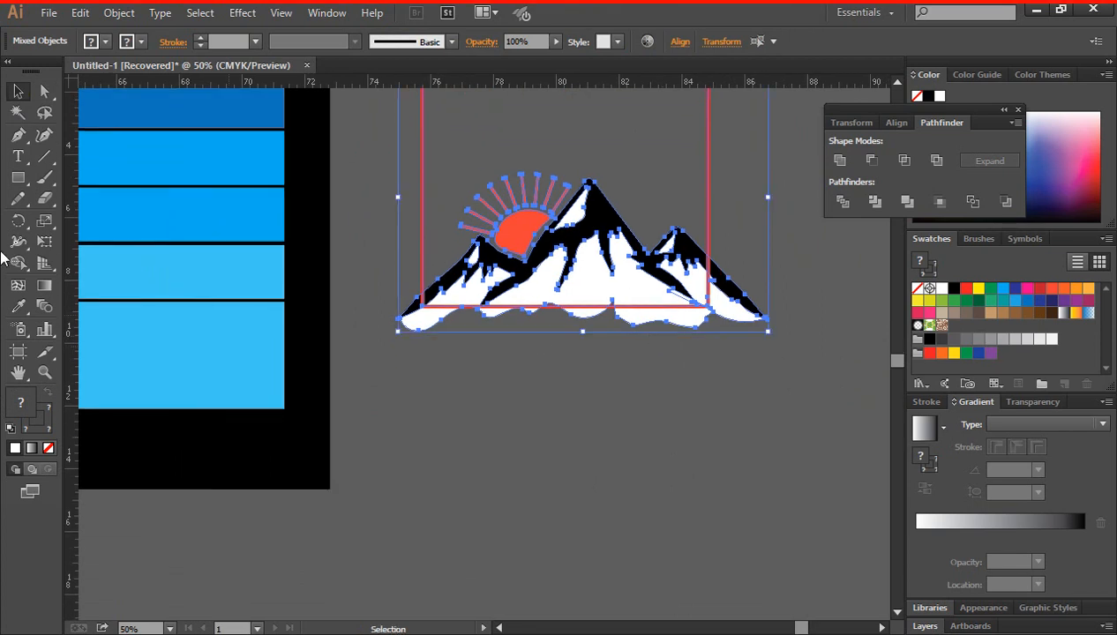
click(18, 263)
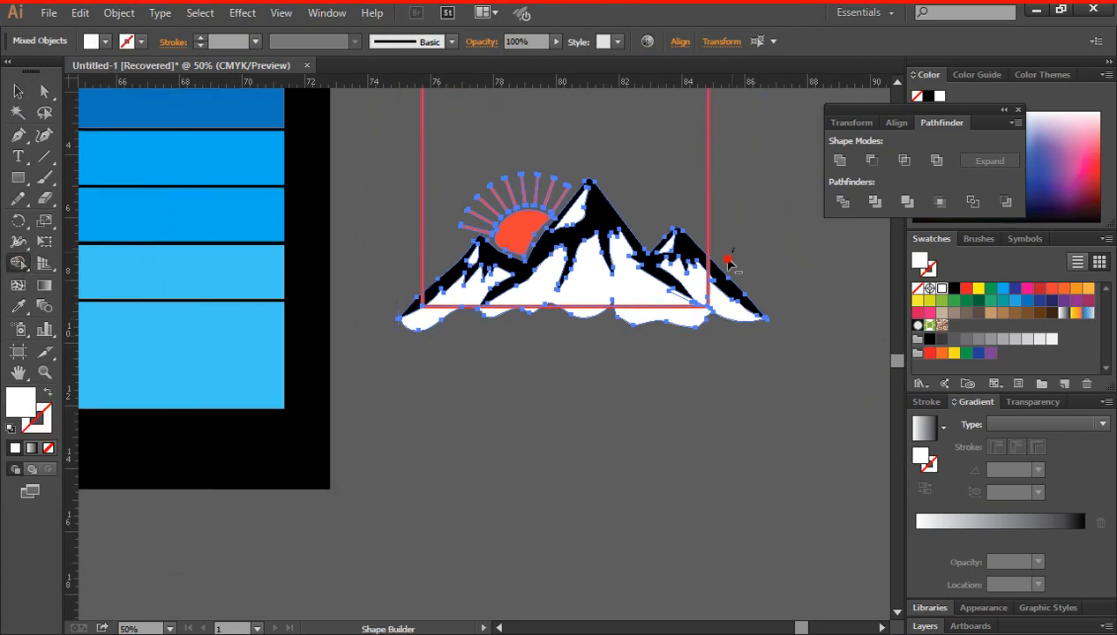
alt+click(718, 319)
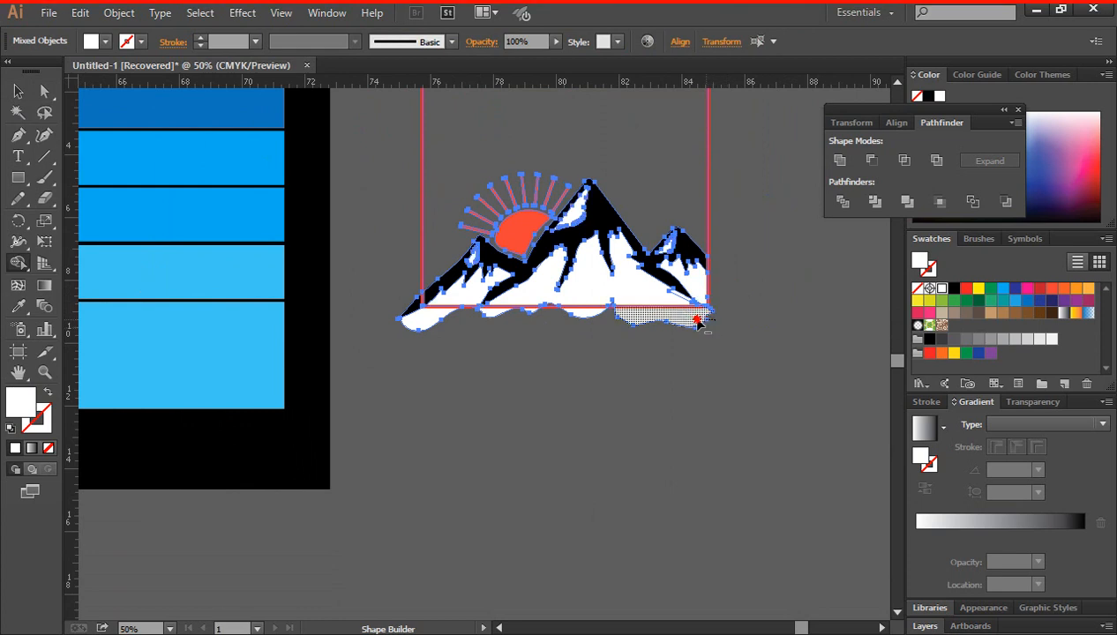
alt+click(614, 320)
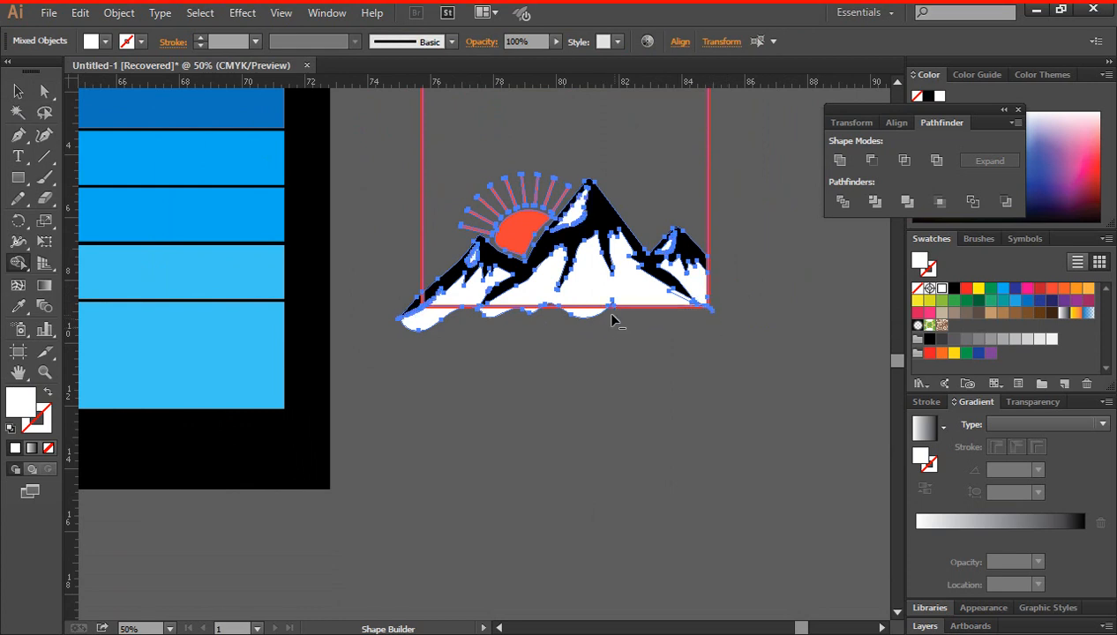
drag(399, 303, 426, 342)
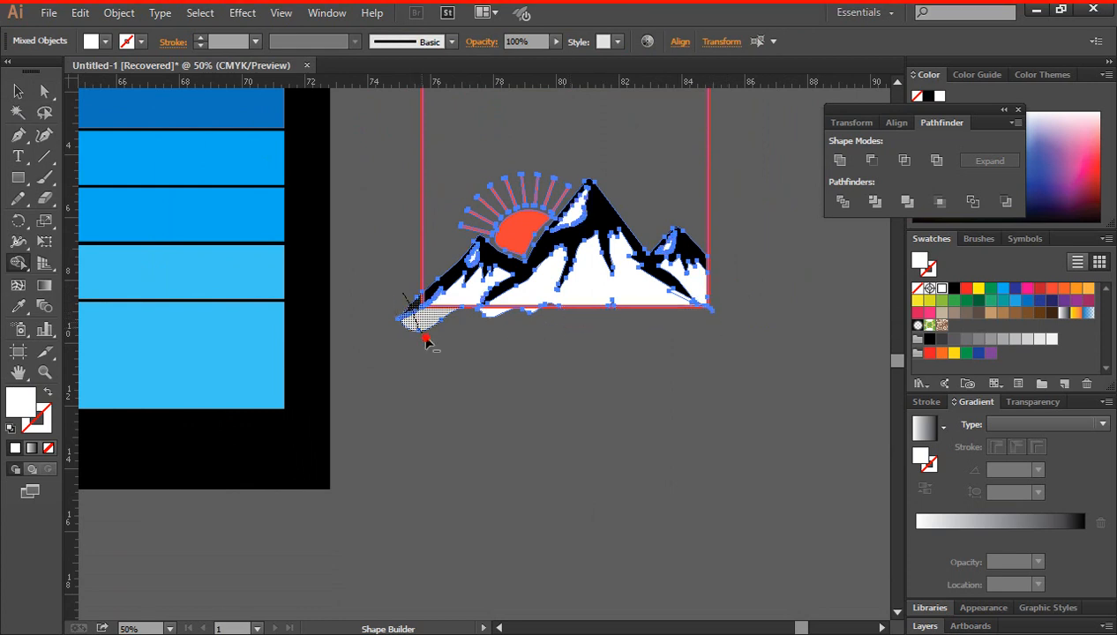
- Remove the remaining slivers of snow below the red rectangle's bottom edge with Shape Builder
key(ctrl+equal)
key(ctrl+equal)
key(ctrl+equal)
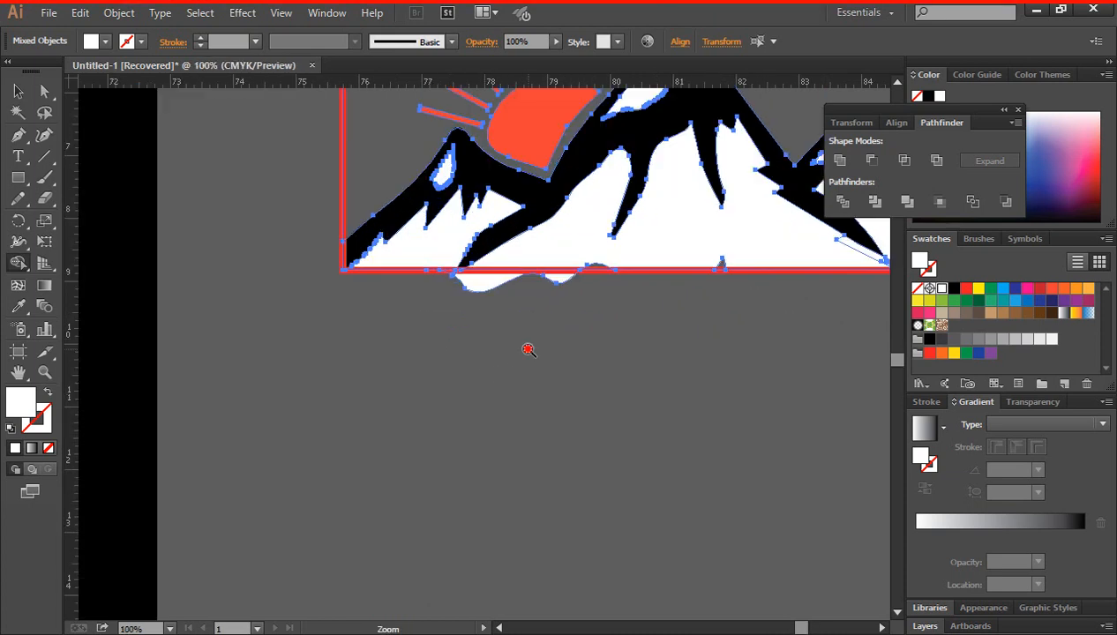
mouse_move(428, 262)
mouse_down()
mouse_move(507, 252)
mouse_move(532, 276)
mouse_up()
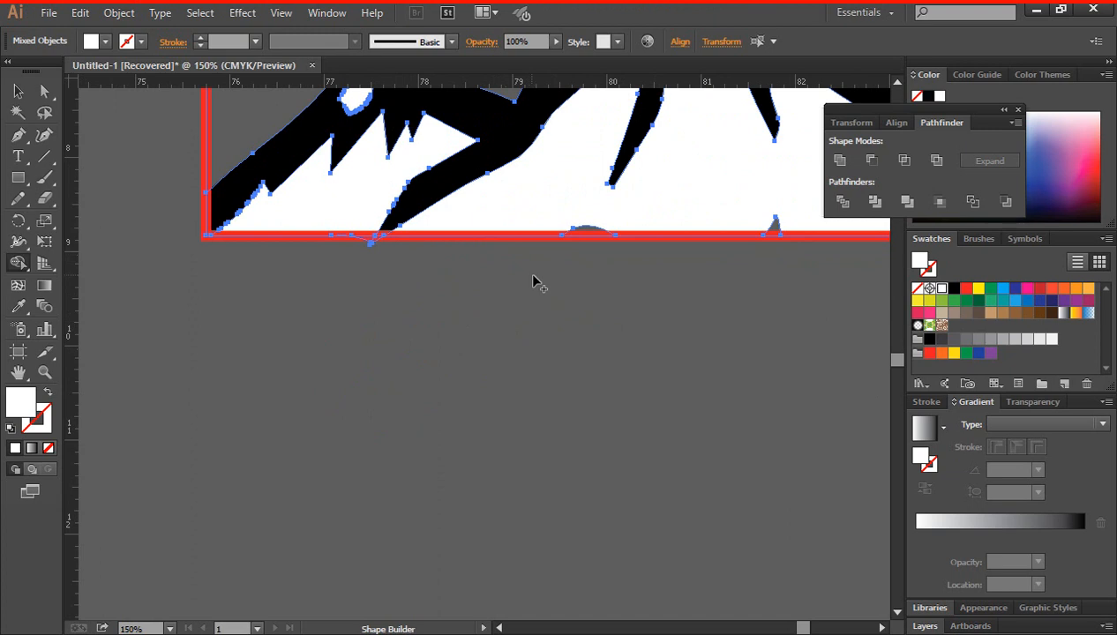
click(44, 91)
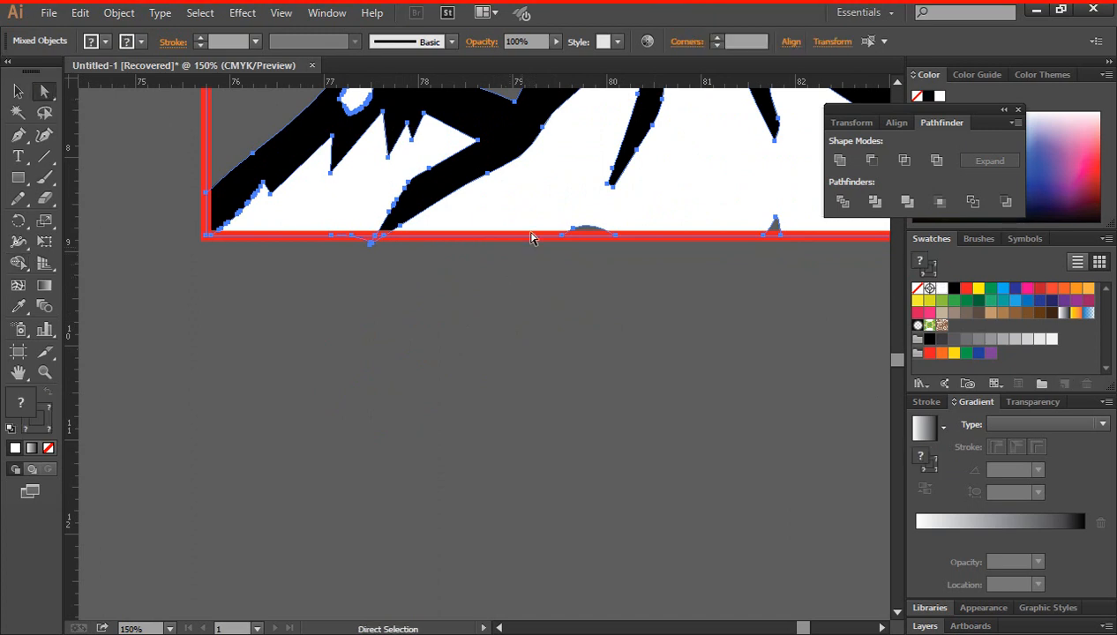
- Move the anchor points of the two small notches in the central snow shape's lower edge down to close them
drag(574, 232, 602, 236)
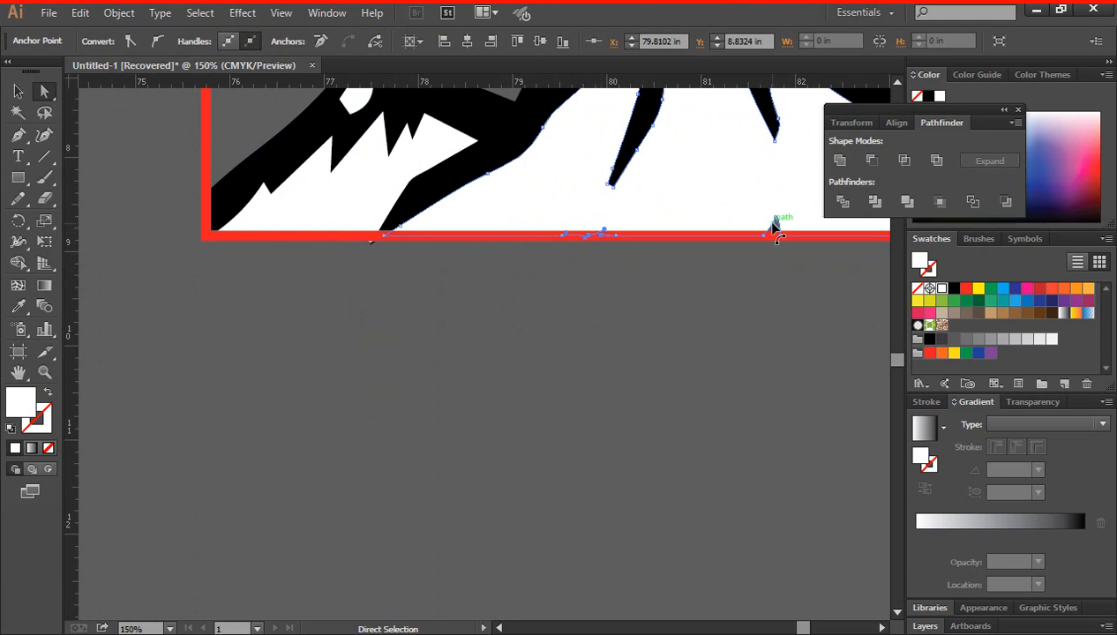
click(776, 221)
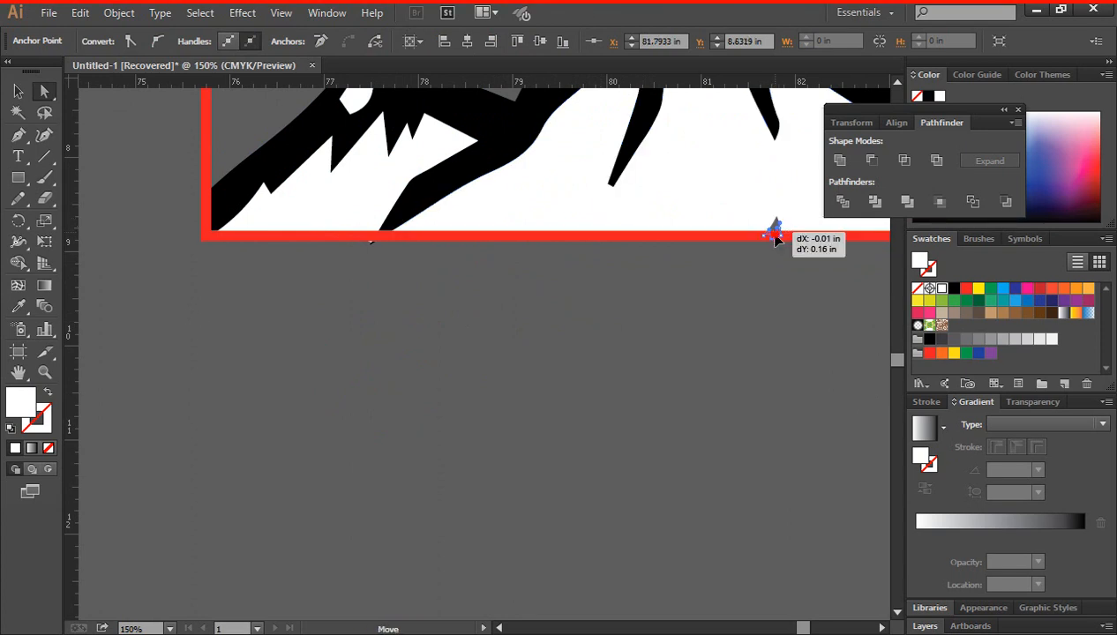
click(767, 282)
key(ctrl+minus)
key(ctrl+minus)
key(ctrl+minus)
key(ctrl+minus)
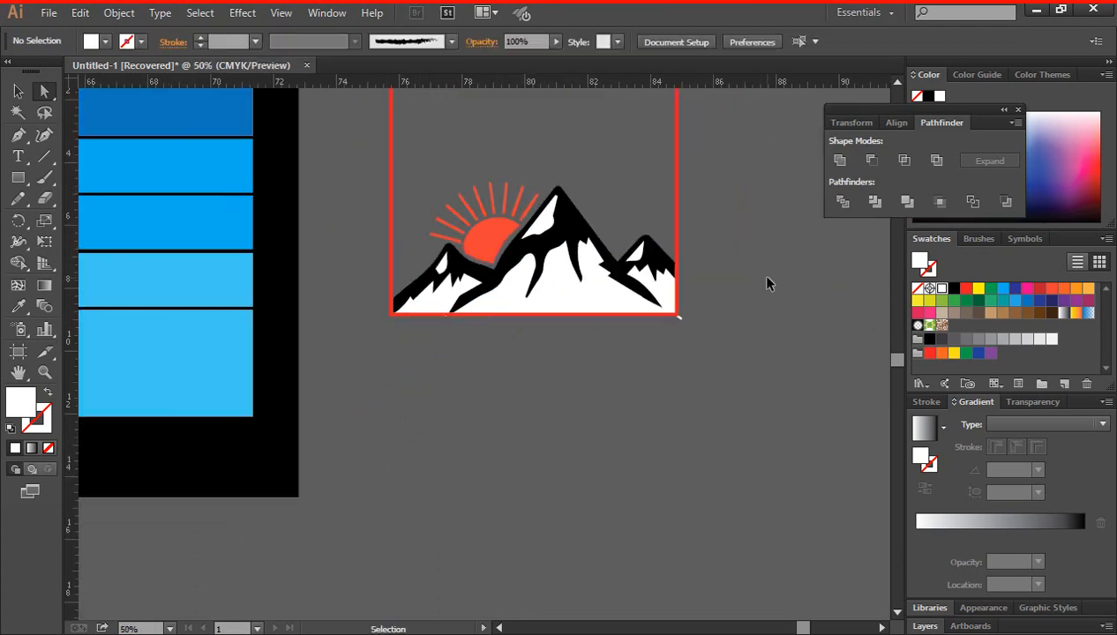
- Move the red rectangle off the mountain artwork and delete it
click(19, 90)
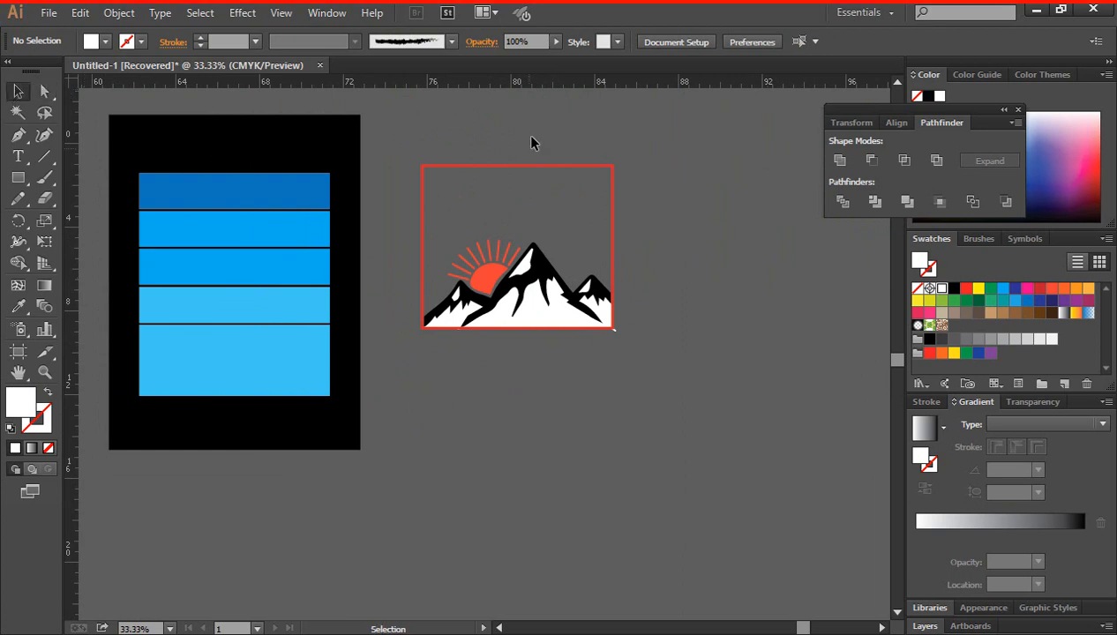
drag(525, 166, 719, 238)
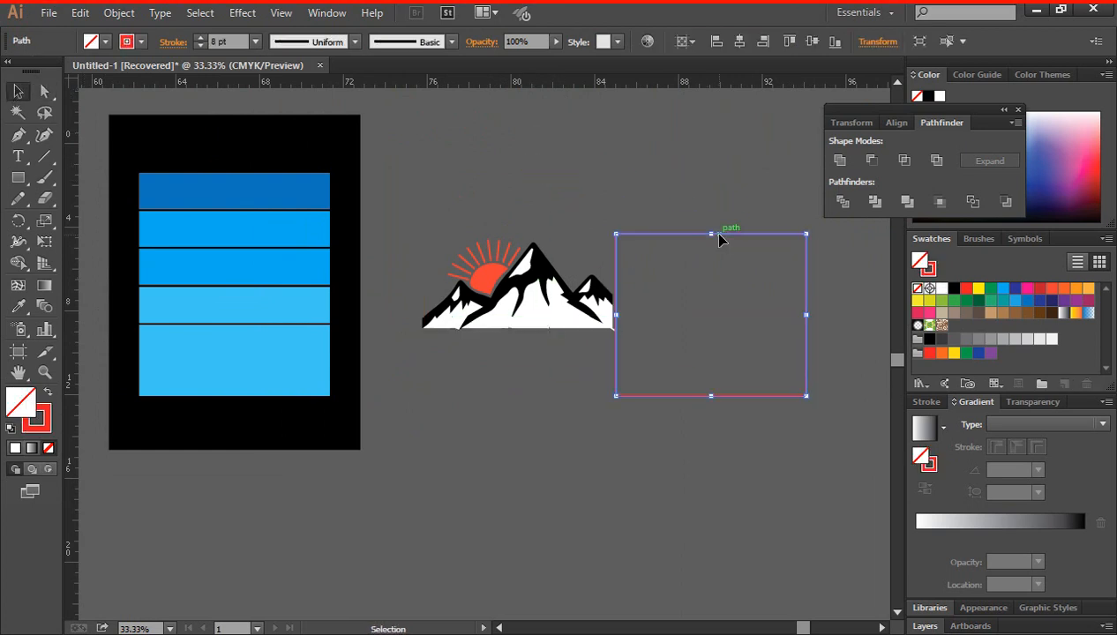
click(650, 313)
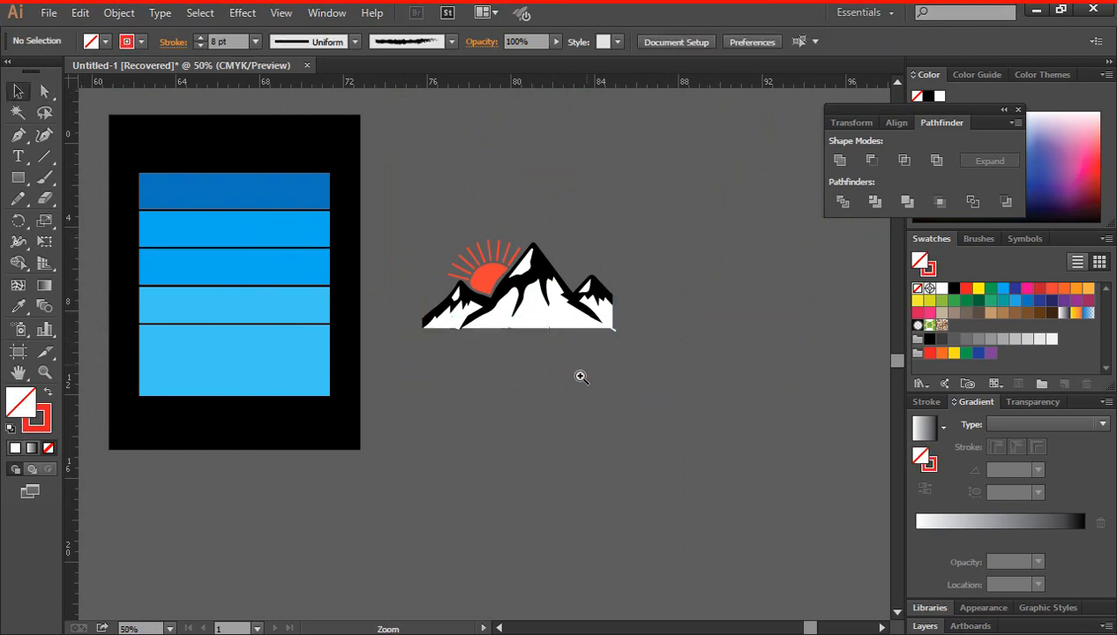
- Try to remove the white sliver beyond the snow's lower-right corner with Shape Builder
ctrl+click(531, 356)
ctrl+click(487, 328)
ctrl+click(486, 315)
ctrl+click(486, 315)
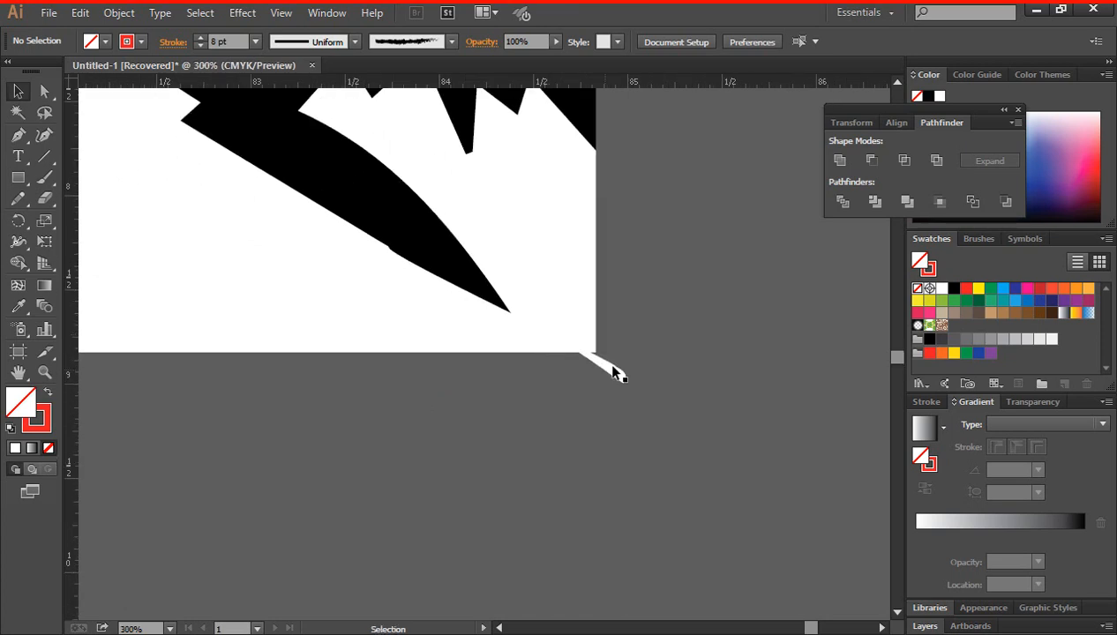
click(621, 378)
click(692, 388)
drag(693, 411, 430, 273)
key(shift+m)
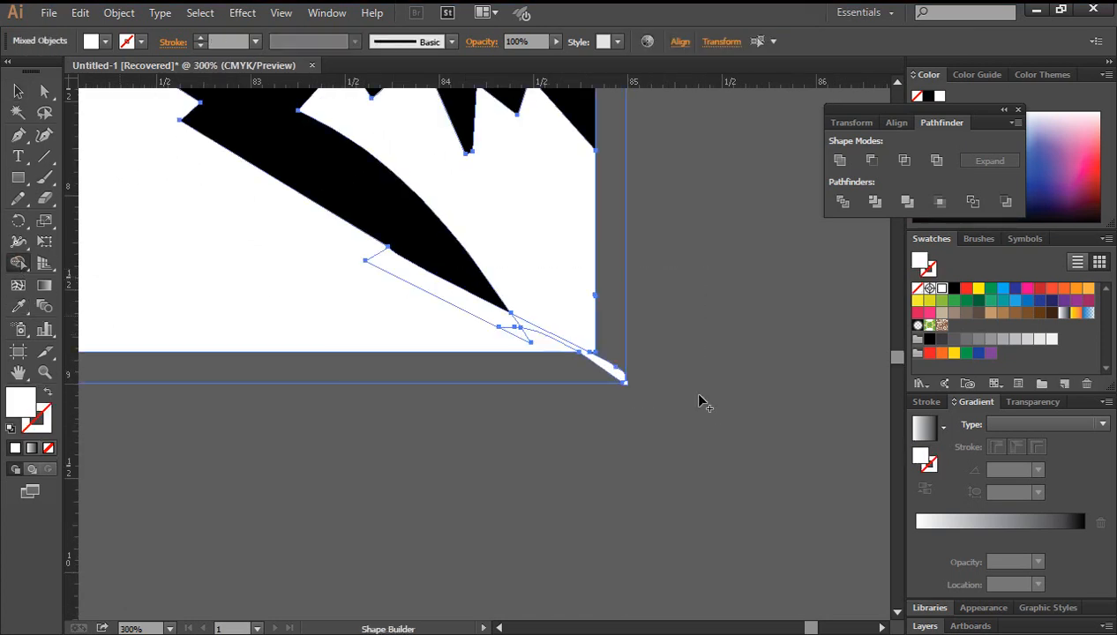
alt+click(612, 375)
key(ctrl+z)
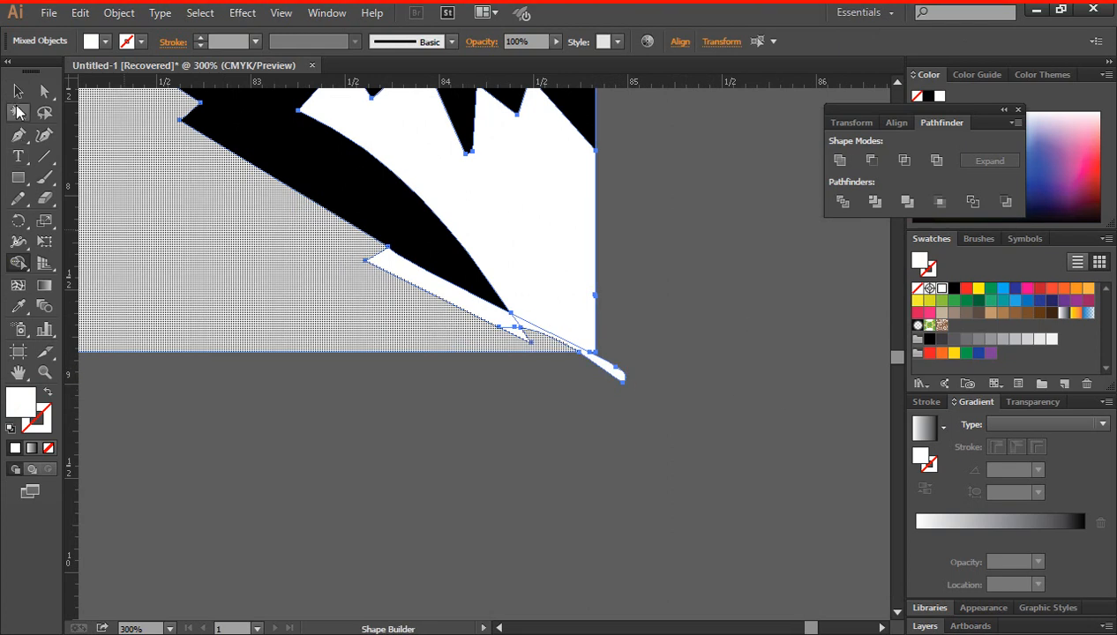
- Draw a straight line along the snow's lower edge from its right corner, cutting across the protruding white sliver
click(18, 91)
click(299, 386)
drag(44, 155, 94, 160)
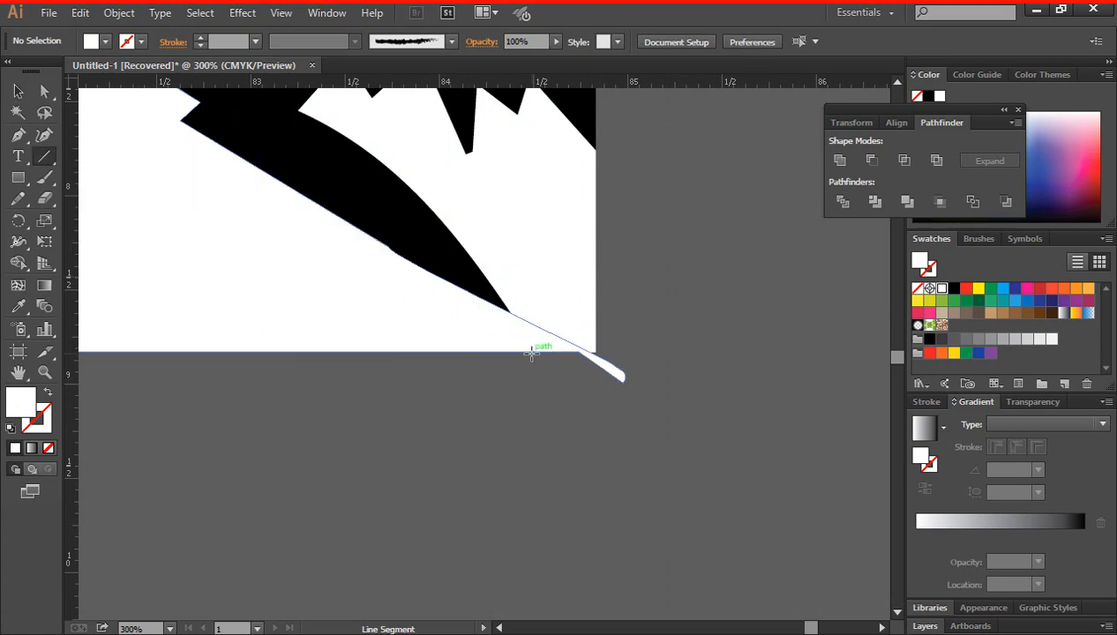
drag(595, 352, 491, 351)
key(v)
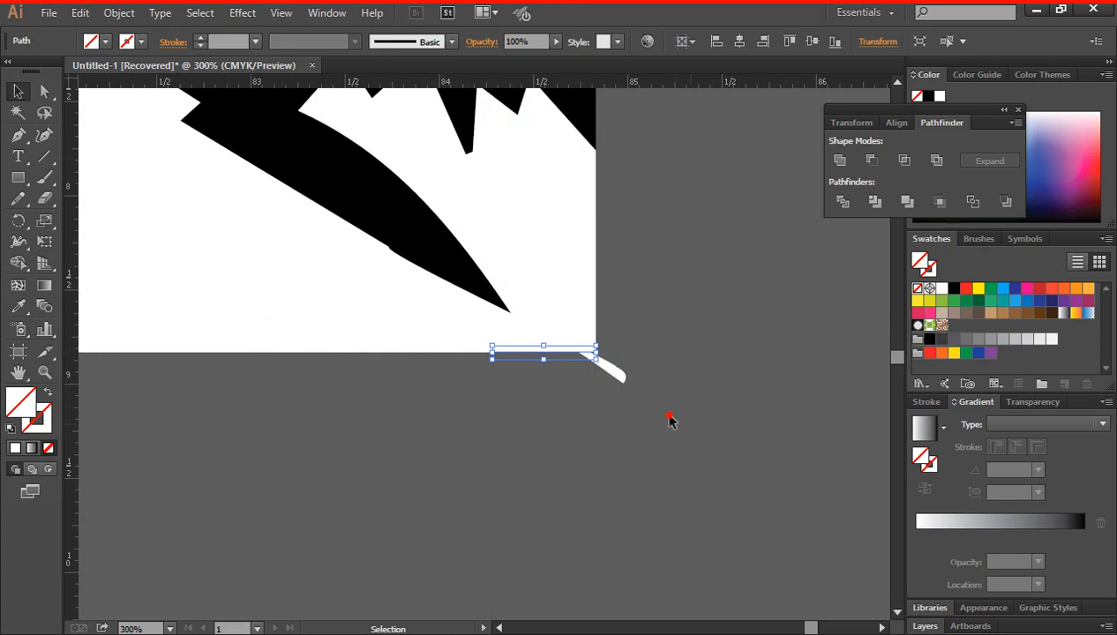
- Use Shape Builder on the line and mountain artwork to remove the white sliver below the snow's right corner
shift+click(466, 319)
click(28, 265)
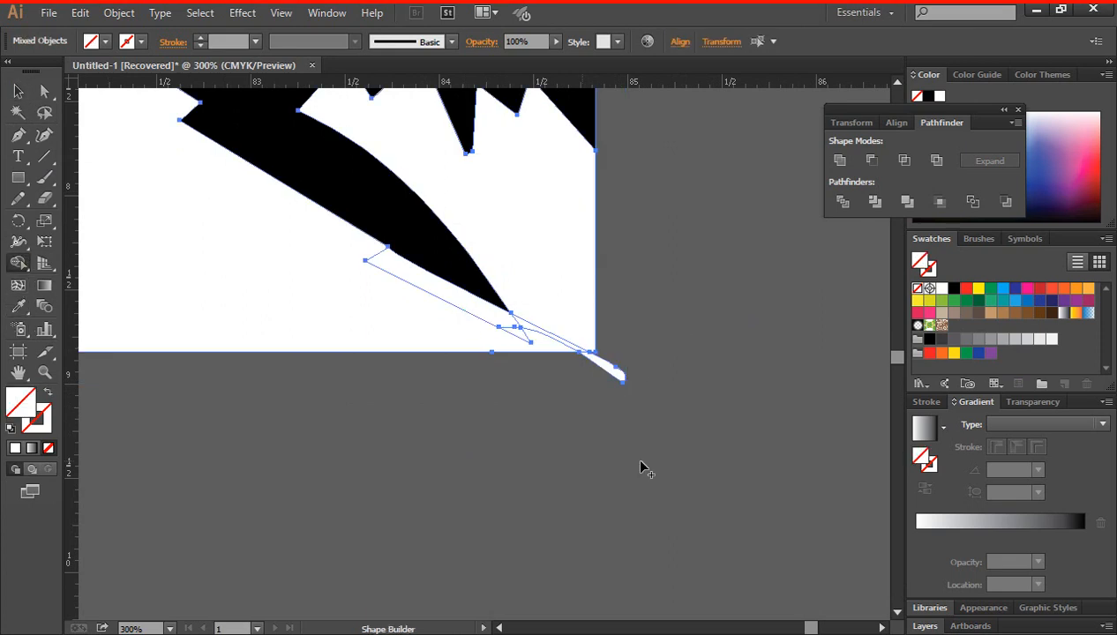
alt+click(616, 371)
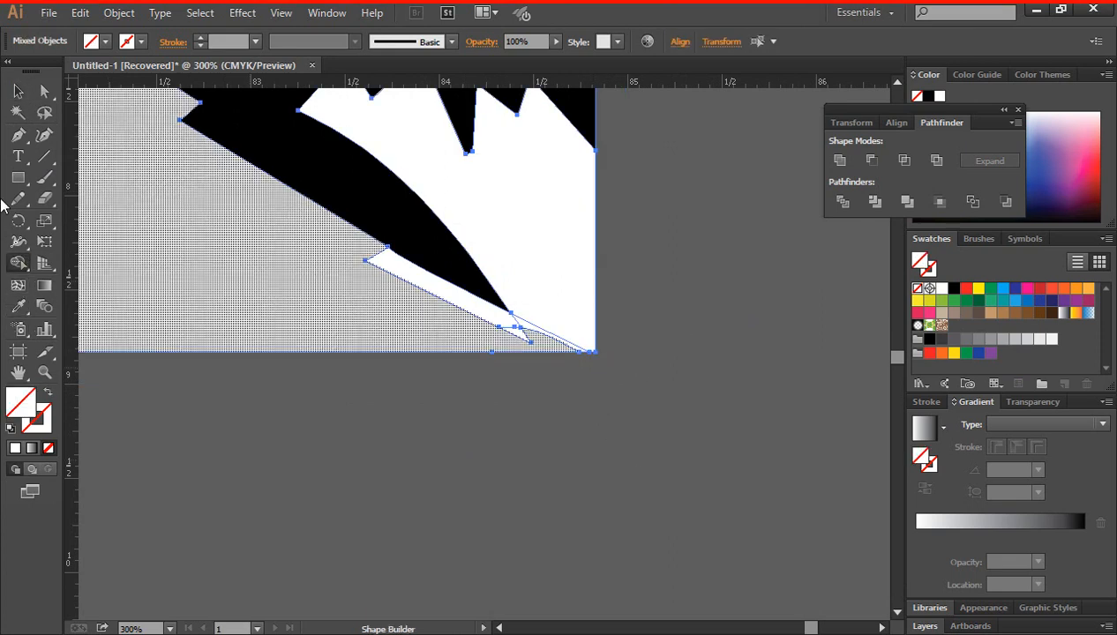
click(18, 92)
click(701, 319)
- Place the trimmed mountain and sun artwork over the blue stripes, flush with their sides and resting above the lowest band
key(ctrl+minus)
key(ctrl+minus)
key(ctrl+minus)
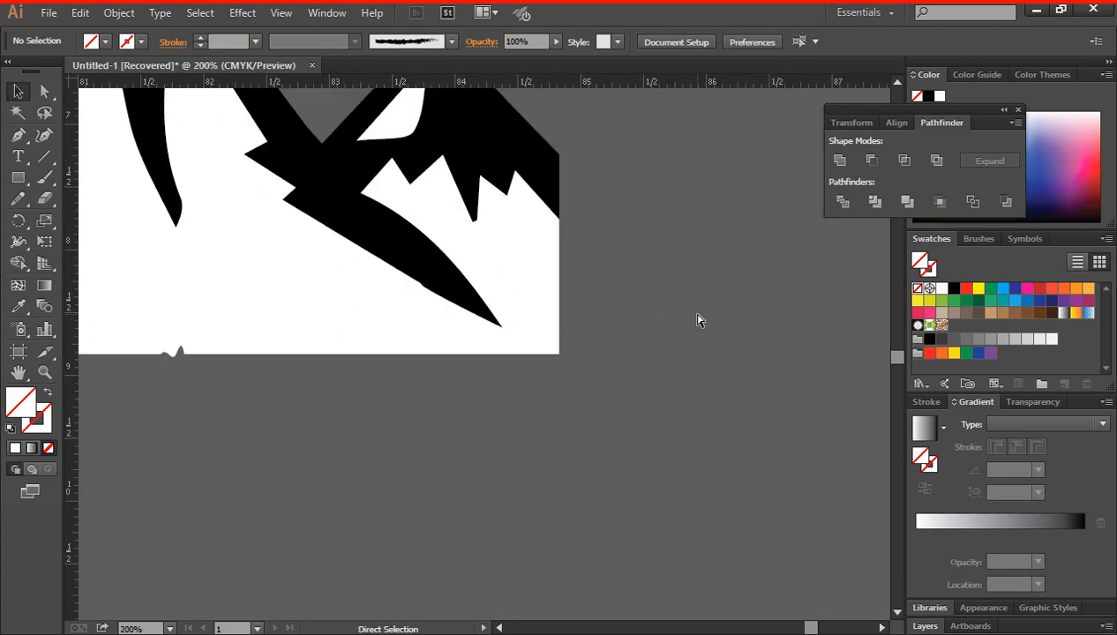
key(ctrl+minus)
key(ctrl+minus)
key(ctrl+minus)
drag(565, 356, 754, 368)
drag(643, 293, 746, 359)
drag(641, 315, 389, 323)
click(597, 396)
scroll(618, 353, left, 2)
scroll(617, 353, down, 1)
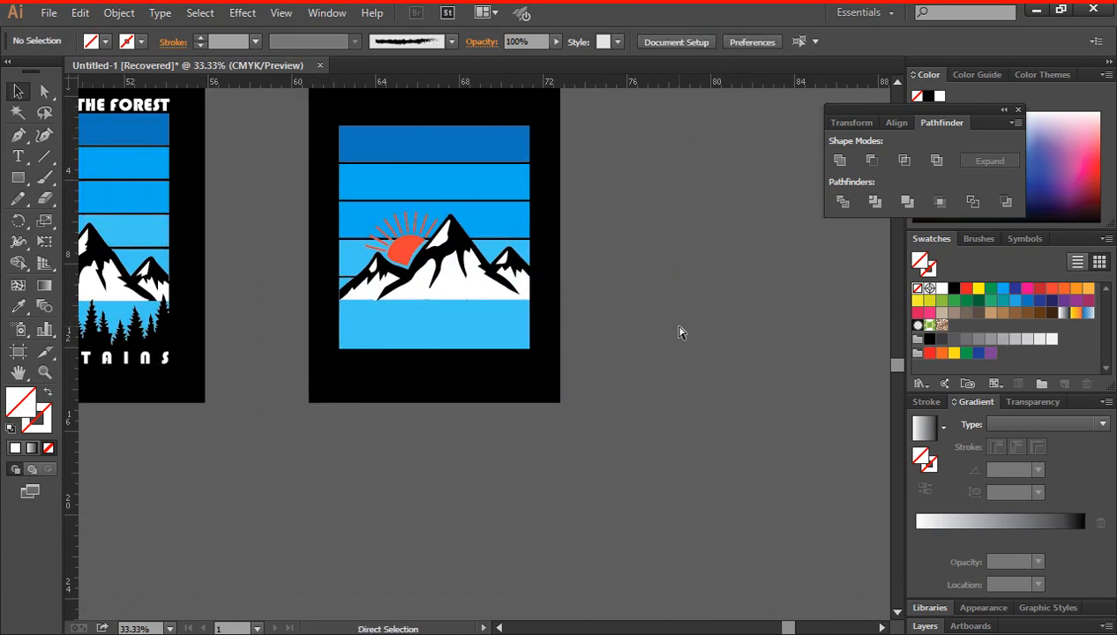
- Switch to the browser's tree vector search results and copy the image of five pine forest silhouette rows
key(ctrl+minus)
key(ctrl+minus)
ctrl+click(489, 344)
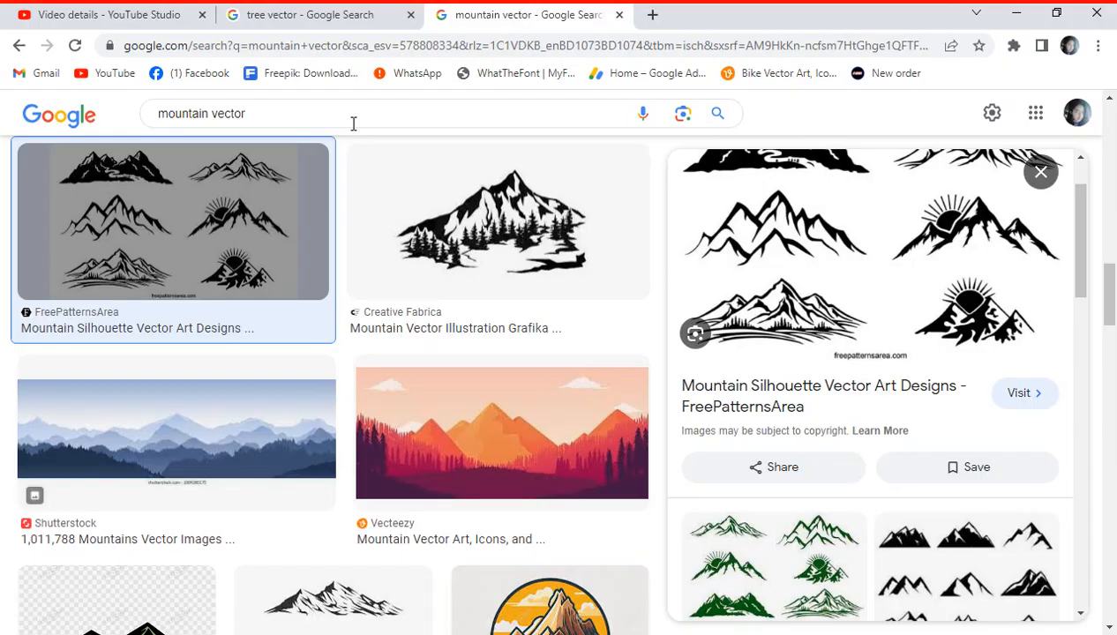
click(344, 21)
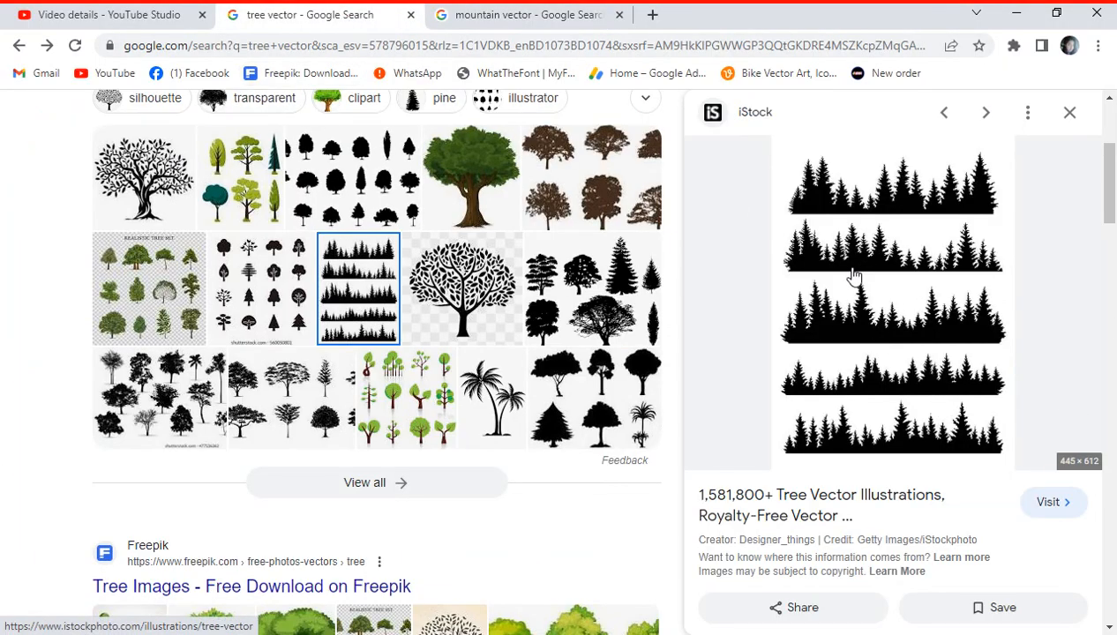
scroll(830, 296, down, 2)
scroll(830, 296, down, 1)
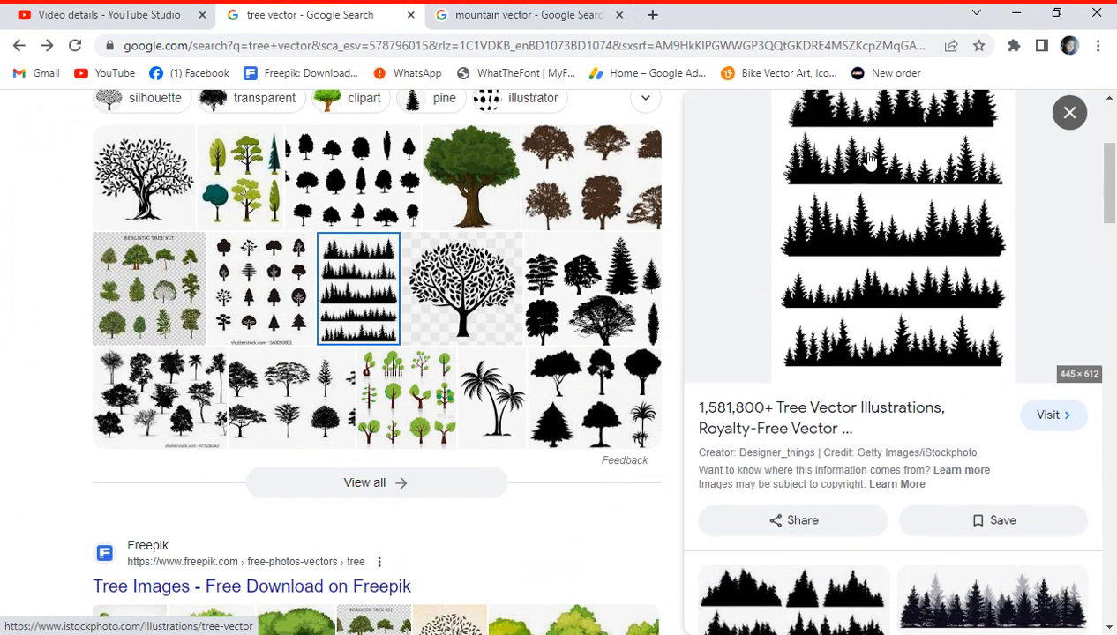
right_click(870, 157)
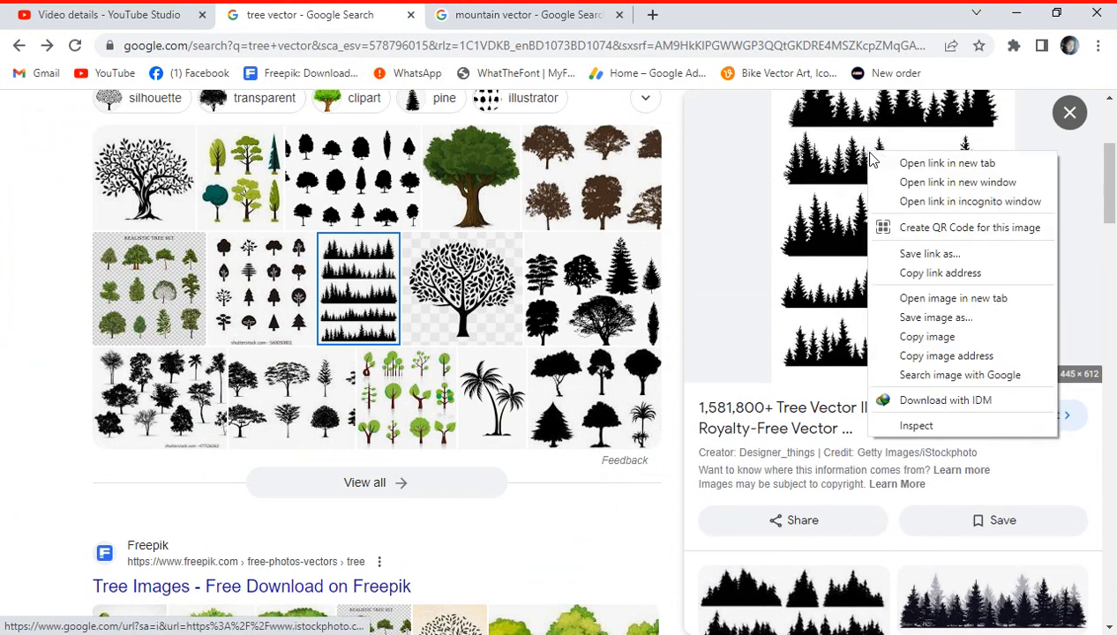
click(922, 337)
- Switch back to Illustrator, paste the tree image and enlarge it to about 10.5 in wide beside the new black background
key(alt+Tab)
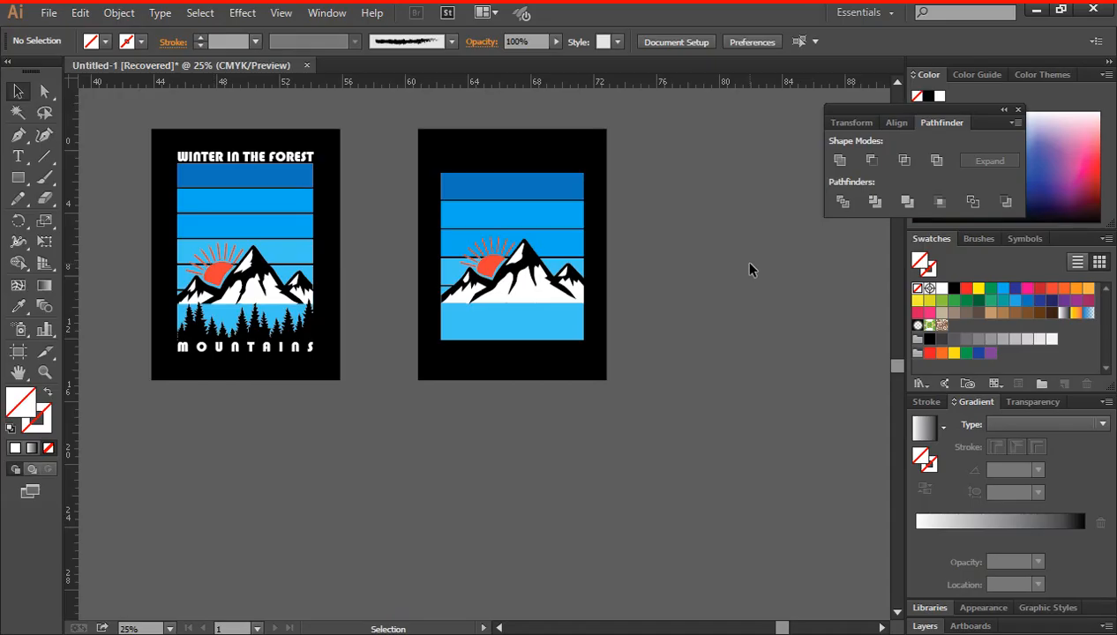
key(ctrl)
key(ctrl+v)
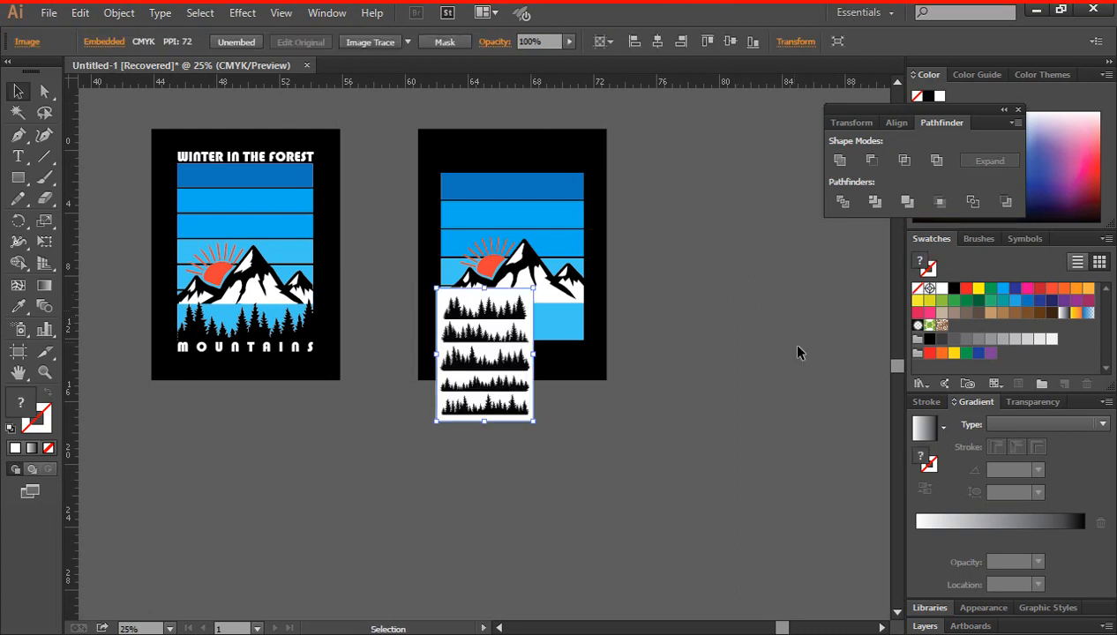
drag(798, 349, 596, 352)
drag(334, 400, 667, 402)
mouse_move(565, 327)
mouse_down()
mouse_move(570, 314)
mouse_move(573, 323)
mouse_up()
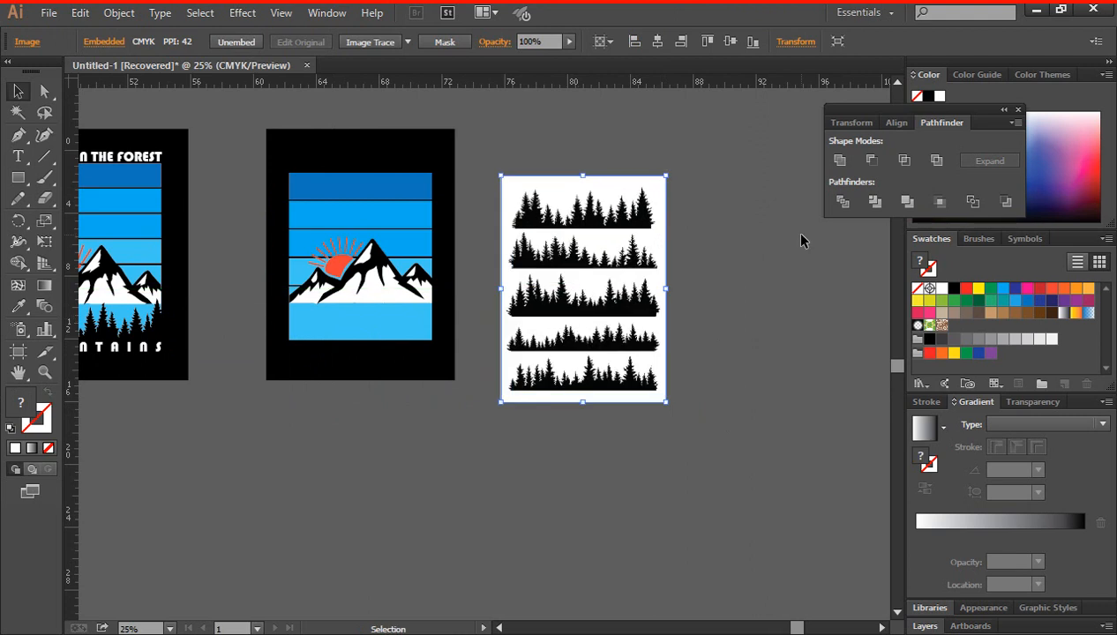
- Convert the tree image into ungrouped vector shapes with Image Trace's default preset and delete the white background shape
click(371, 42)
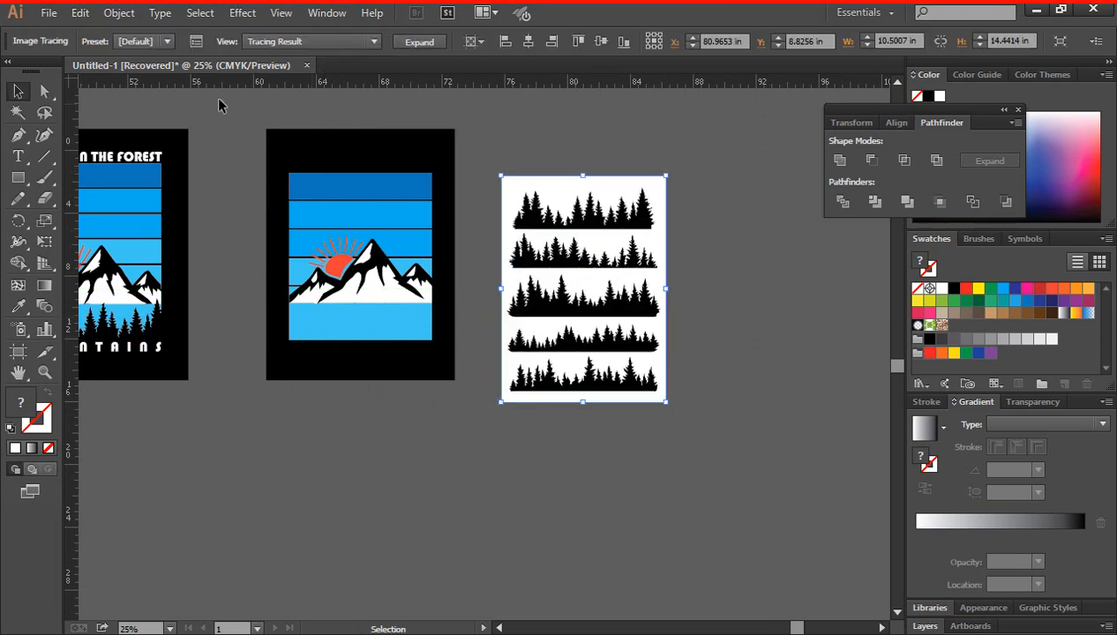
click(413, 41)
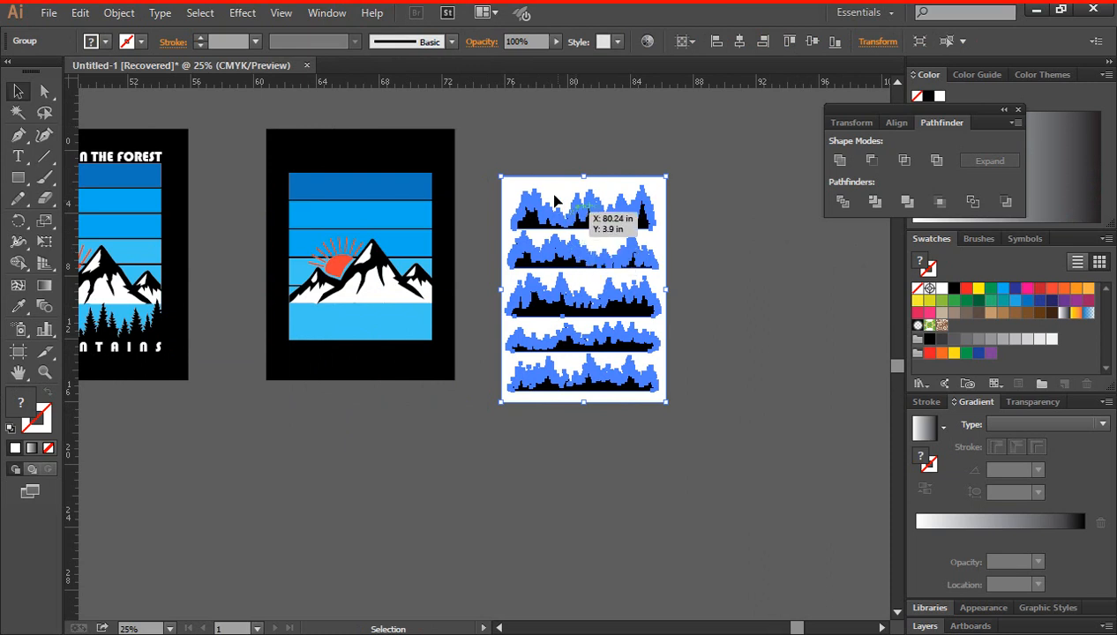
right_click(552, 198)
click(662, 293)
click(684, 217)
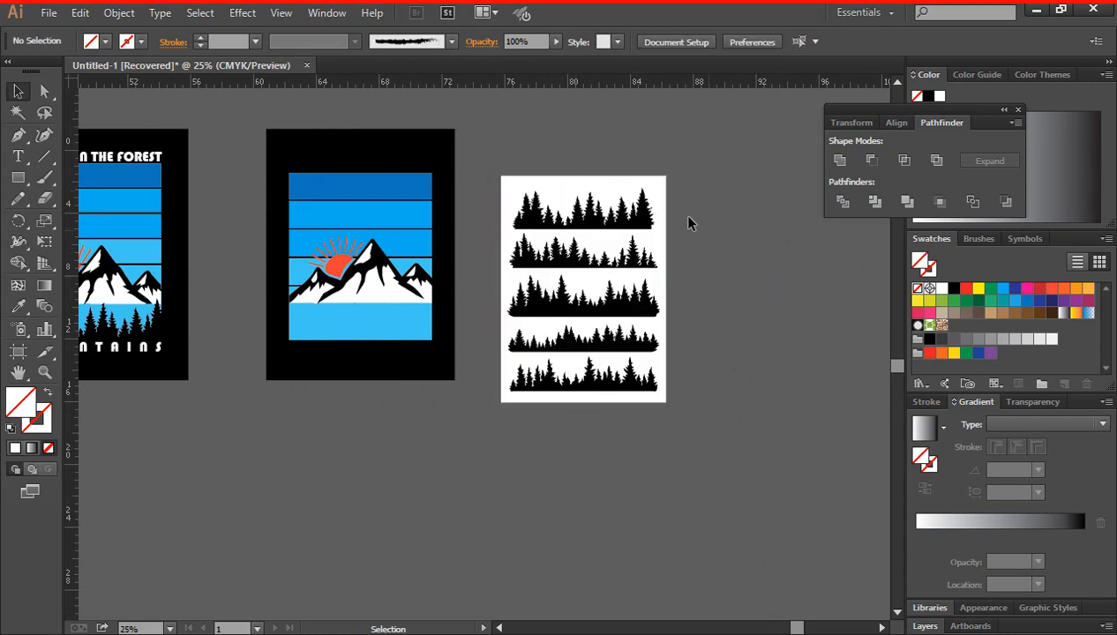
click(658, 188)
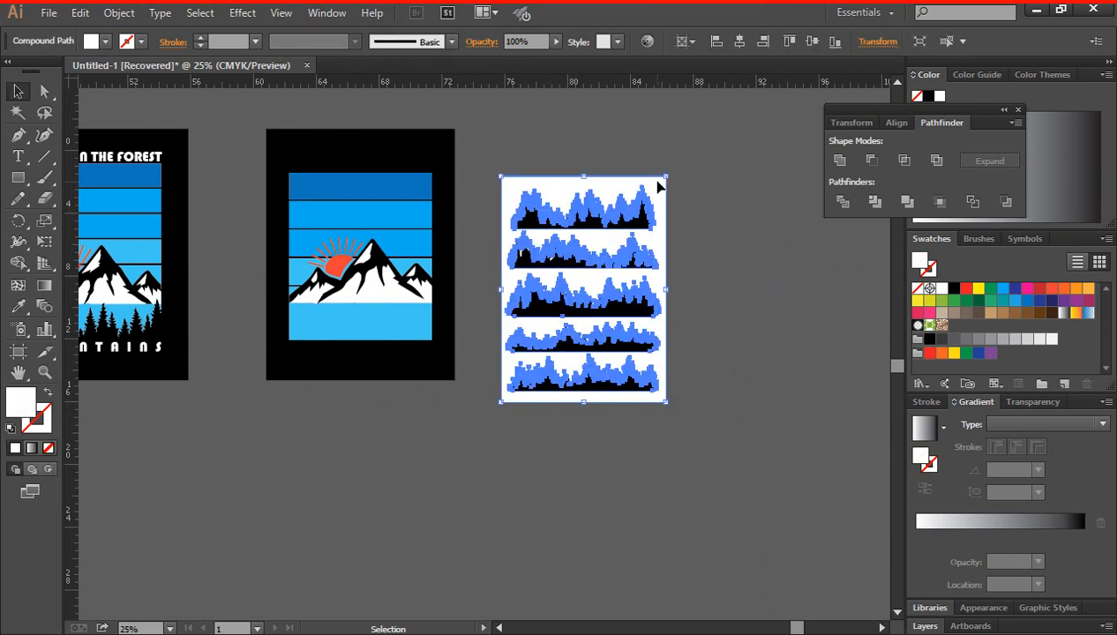
key(Delete)
- Move the uppermost tree row away from the others and delete the remaining four rows
drag(506, 174, 558, 194)
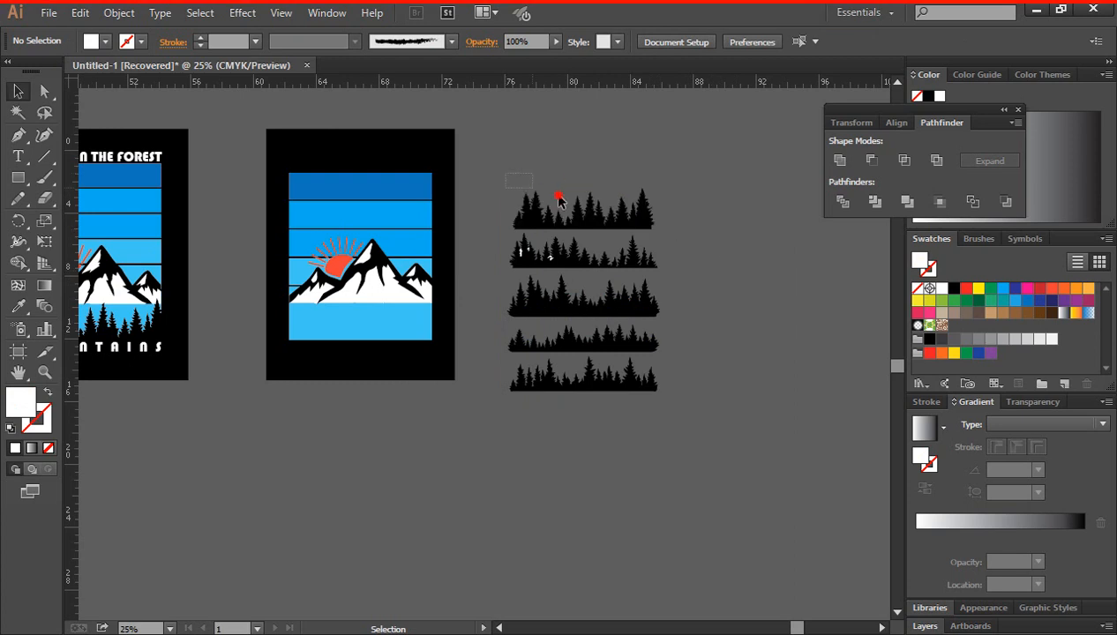
drag(660, 230, 819, 242)
key(space)
drag(729, 211, 704, 148)
click(594, 210)
drag(794, 371, 791, 392)
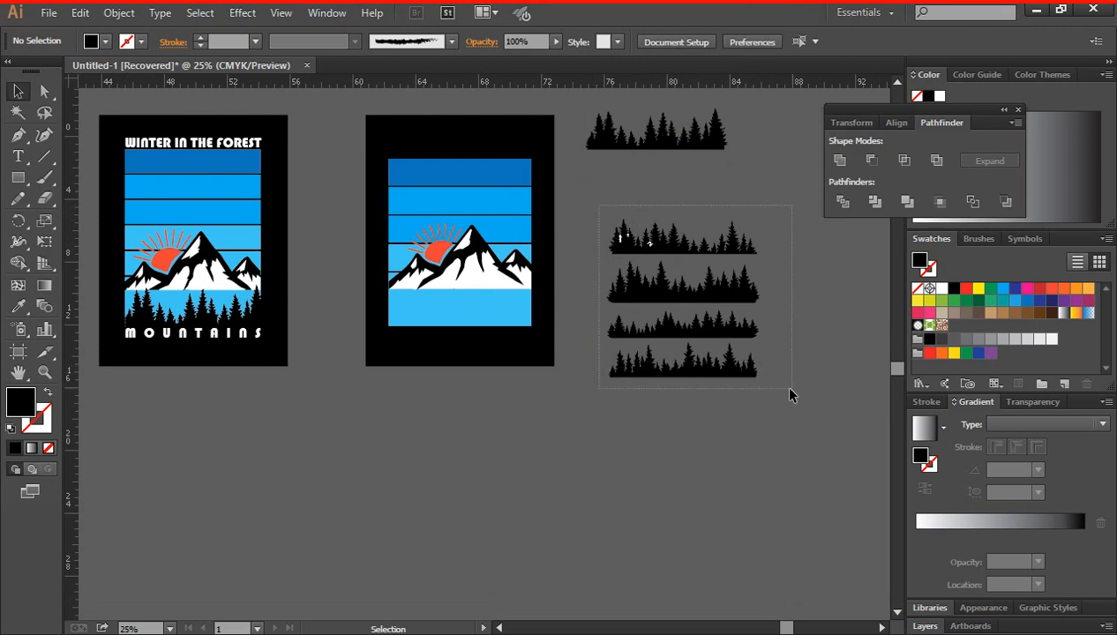
key(Delete)
key(space)
drag(661, 289, 686, 298)
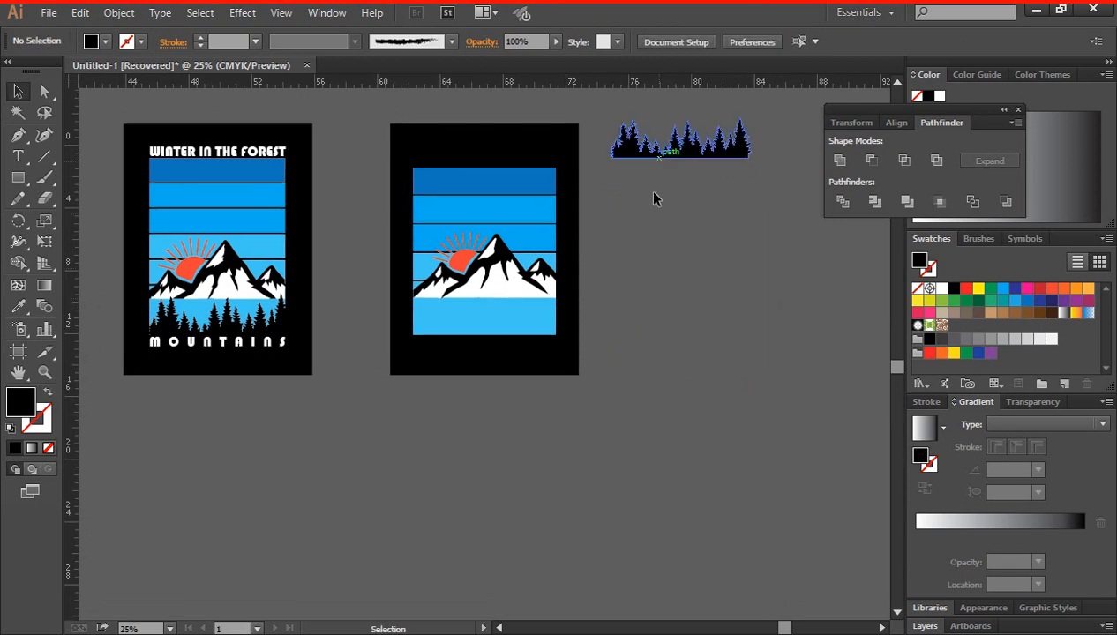
- Draw a rectangle as wide as the blue stripes over their lower half and move it onto the empty canvas below the trees
click(17, 180)
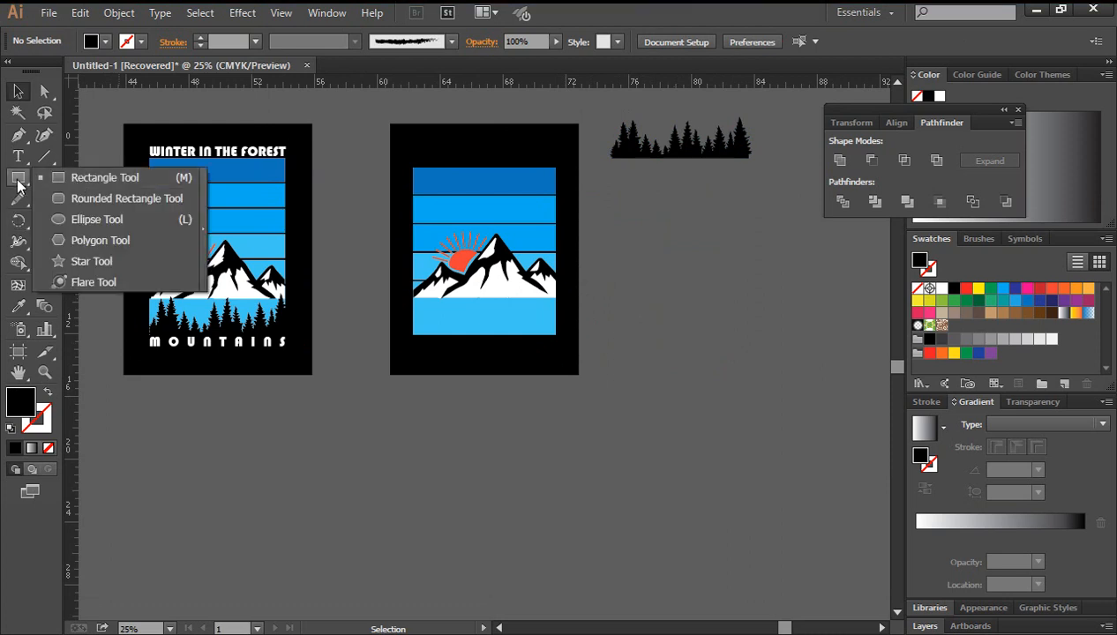
click(78, 178)
drag(412, 335, 556, 255)
key(v)
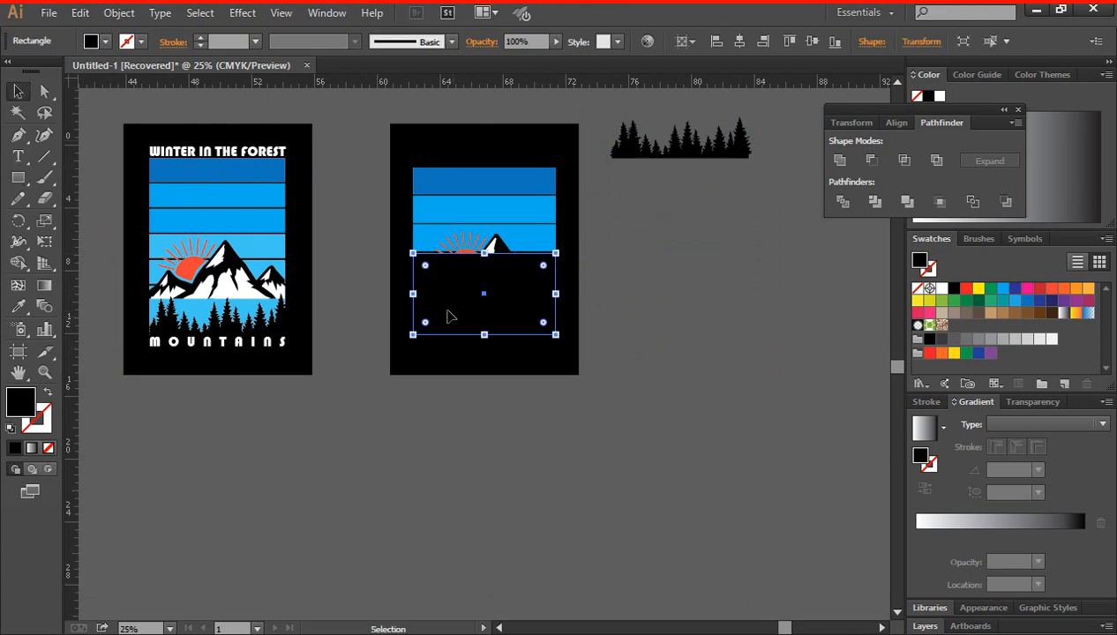
drag(437, 295, 687, 259)
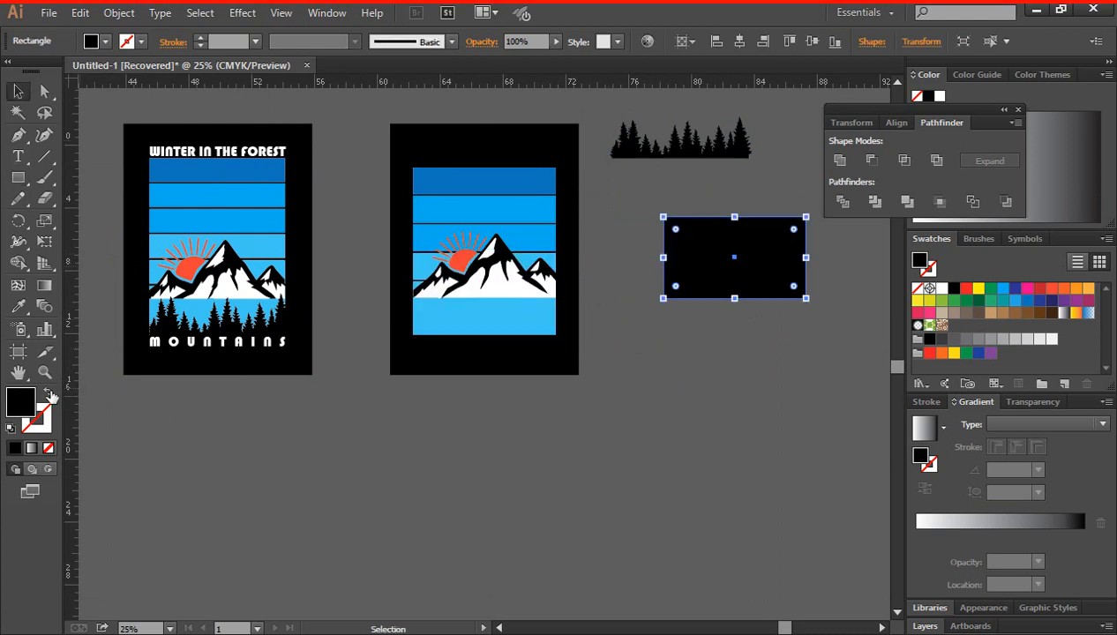
- Swap the rectangle's fill and stroke so it is a black outline, and set the stroke weight to 4 pt
click(48, 392)
click(658, 351)
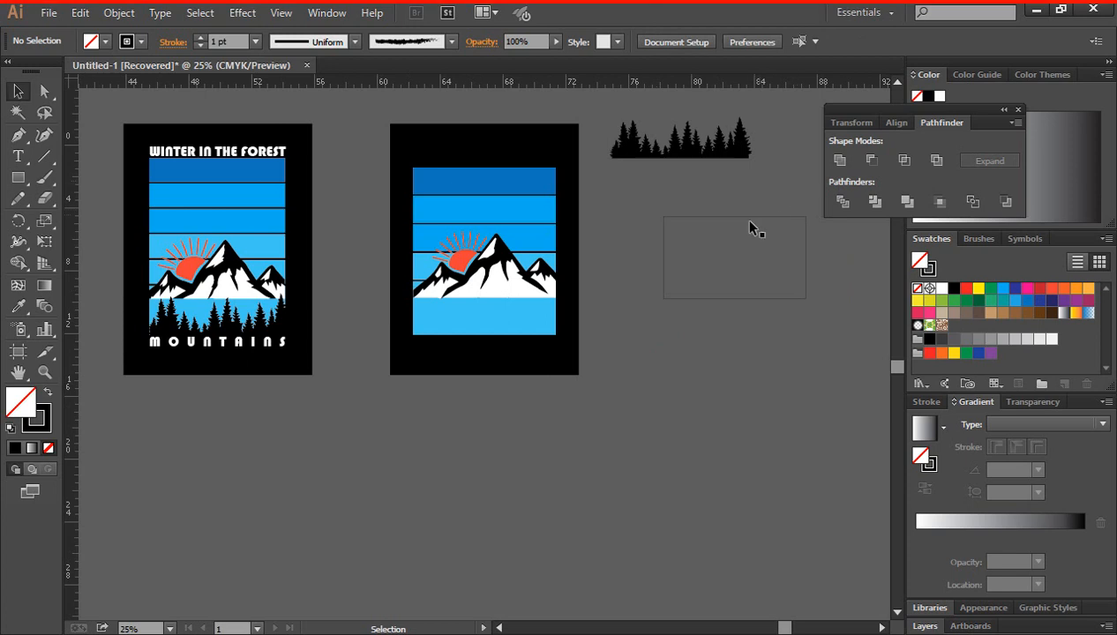
click(750, 218)
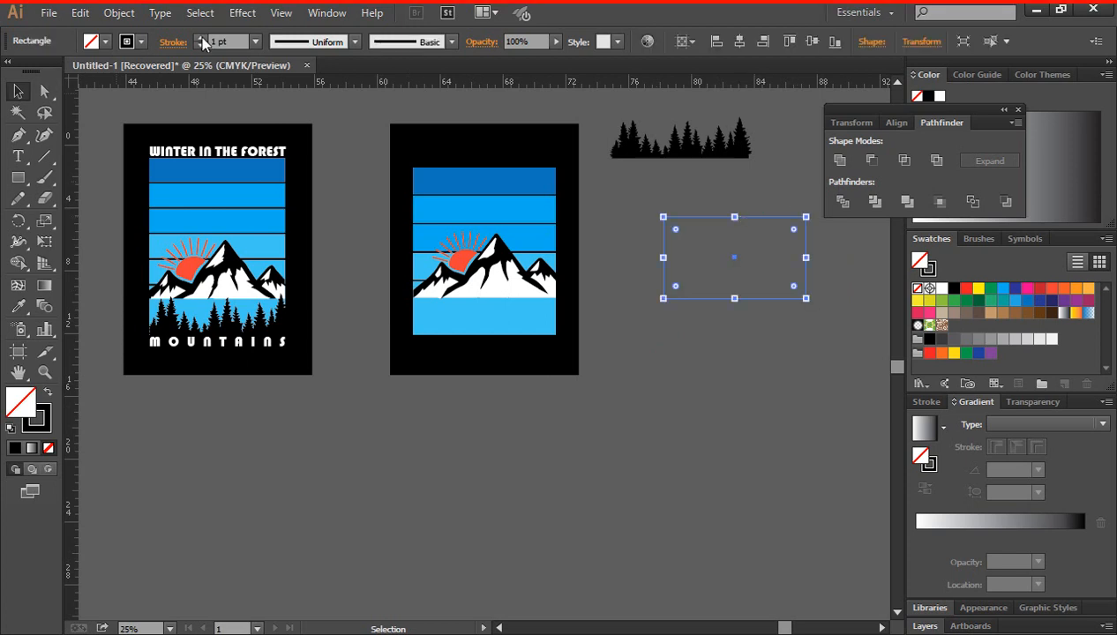
click(201, 42)
click(710, 344)
key(ctrl+plus)
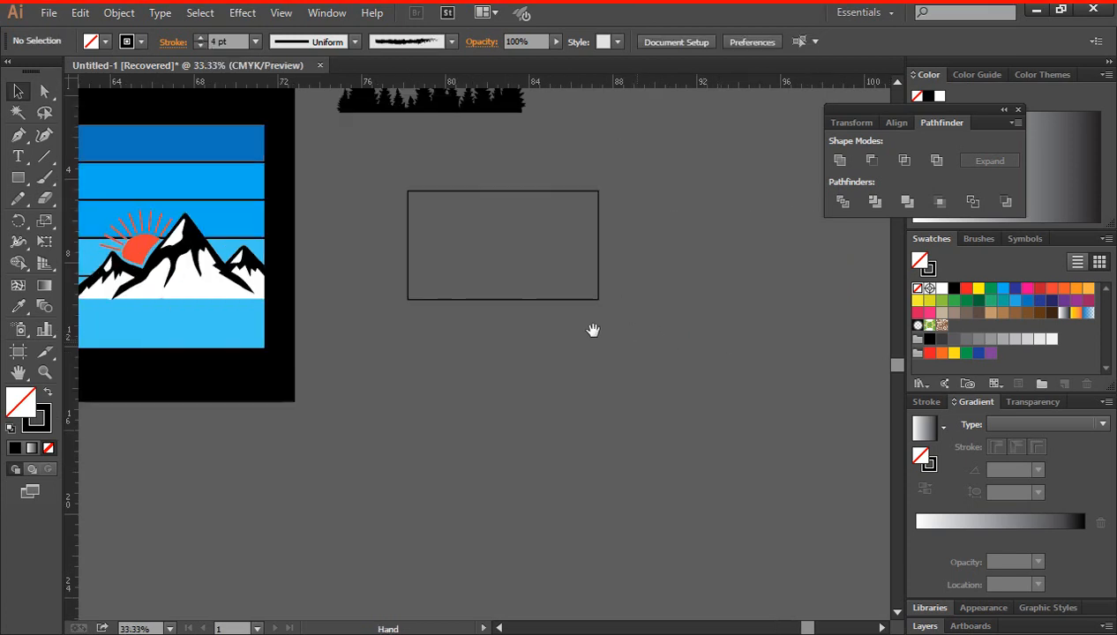
- Move the tree row into the outlined rectangle with its base on the lower edge and both ends overhanging the sides
drag(507, 284, 575, 351)
drag(511, 175, 582, 359)
drag(664, 362, 674, 385)
click(506, 394)
key(ctrl+plus)
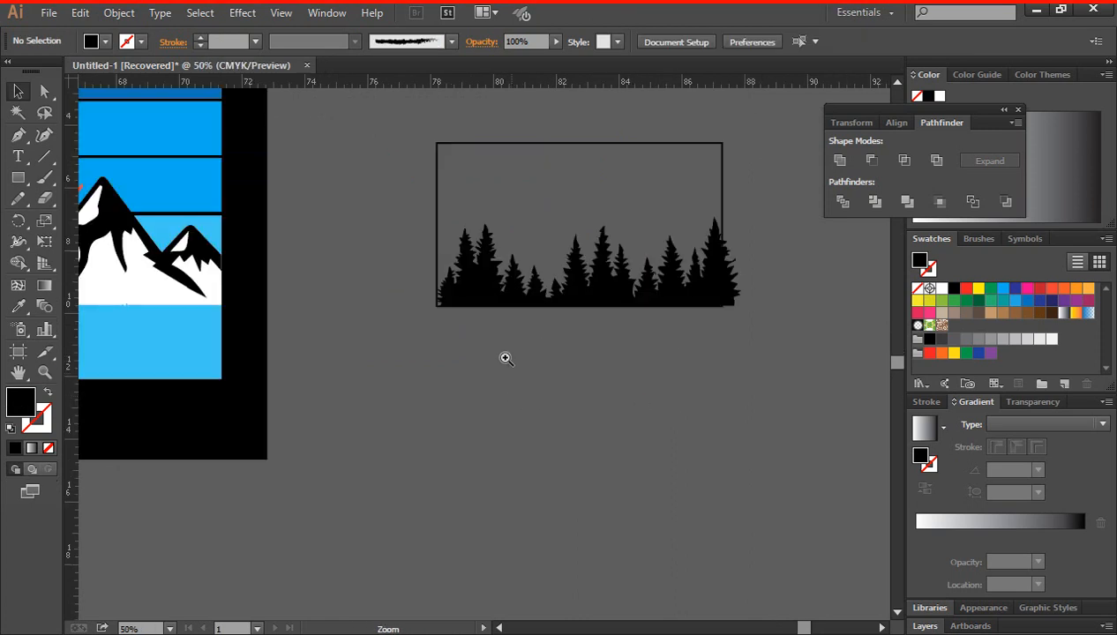
click(572, 291)
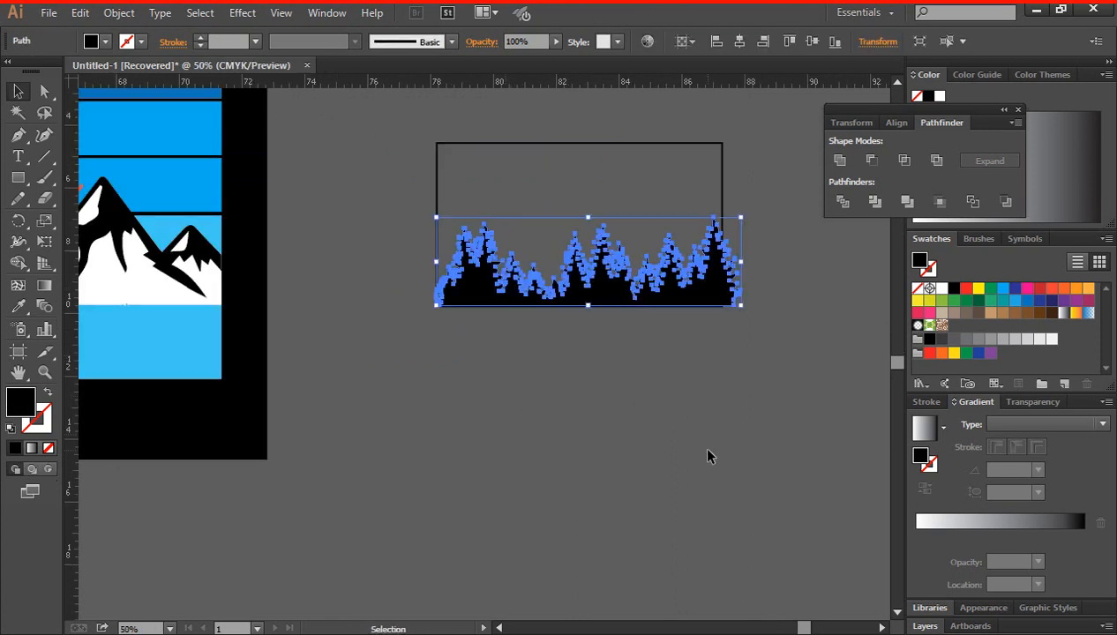
click(676, 379)
- Select the trees and the rectangle and remove the tree portion beyond the rectangle's right edge with Shape Builder
drag(360, 150, 755, 362)
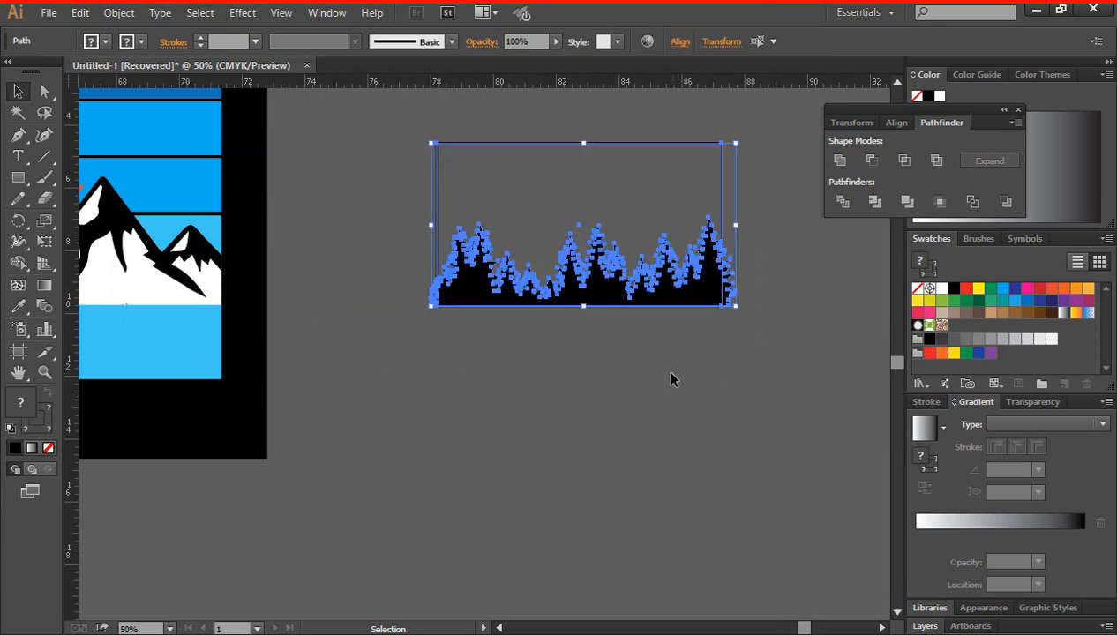
click(673, 378)
drag(374, 124, 732, 355)
key(ctrl+space)
click(622, 342)
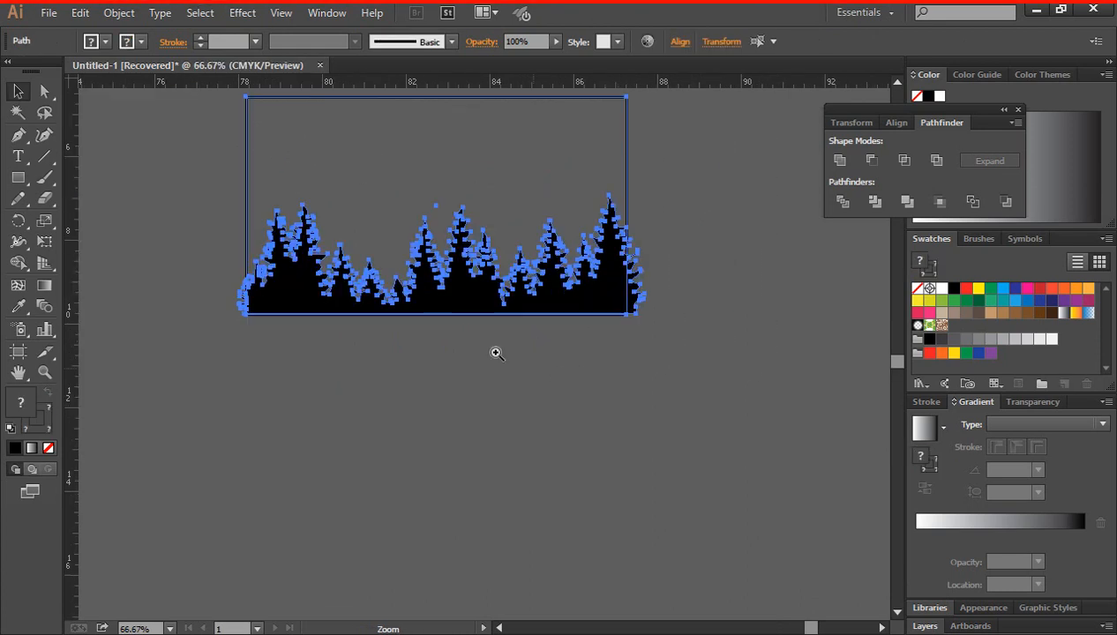
click(468, 338)
click(471, 340)
key(space)
drag(579, 317, 370, 340)
click(18, 263)
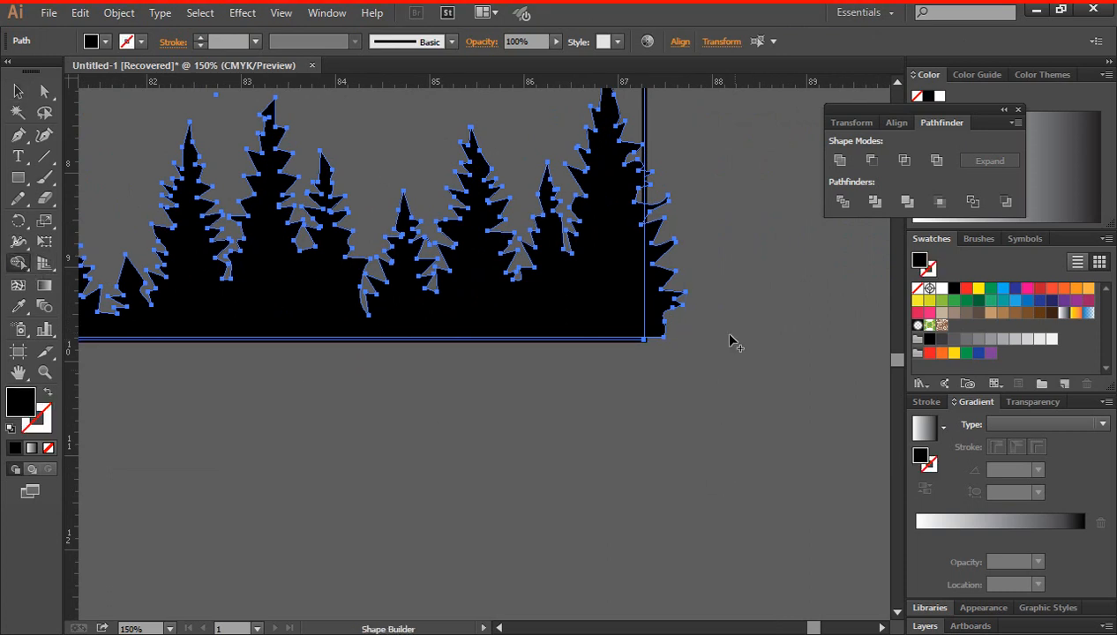
alt+click(653, 300)
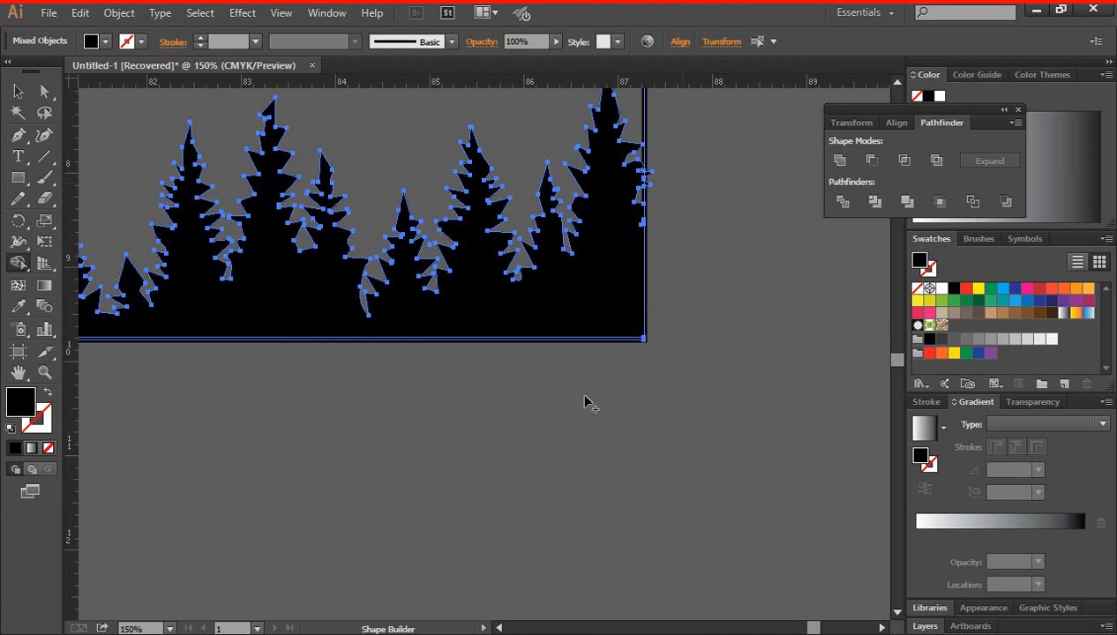
- Remove the tree pieces protruding past the rectangle's left edge with Shape Builder and deselect the artwork
scroll(465, 364, left, 5)
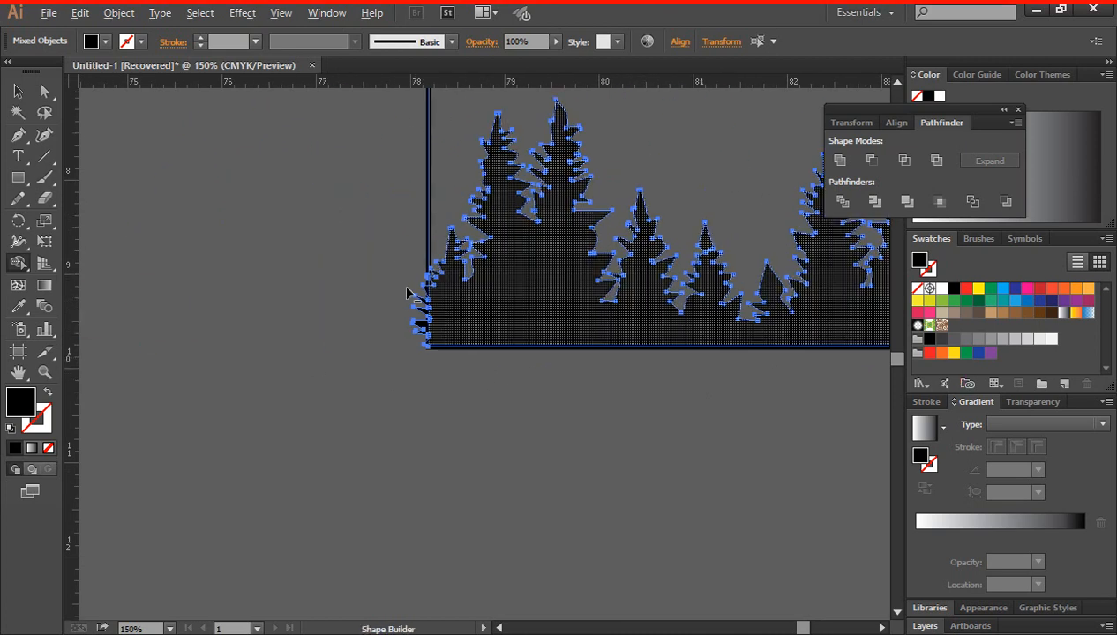
drag(402, 236, 418, 284)
drag(418, 327, 394, 373)
key(v)
click(244, 293)
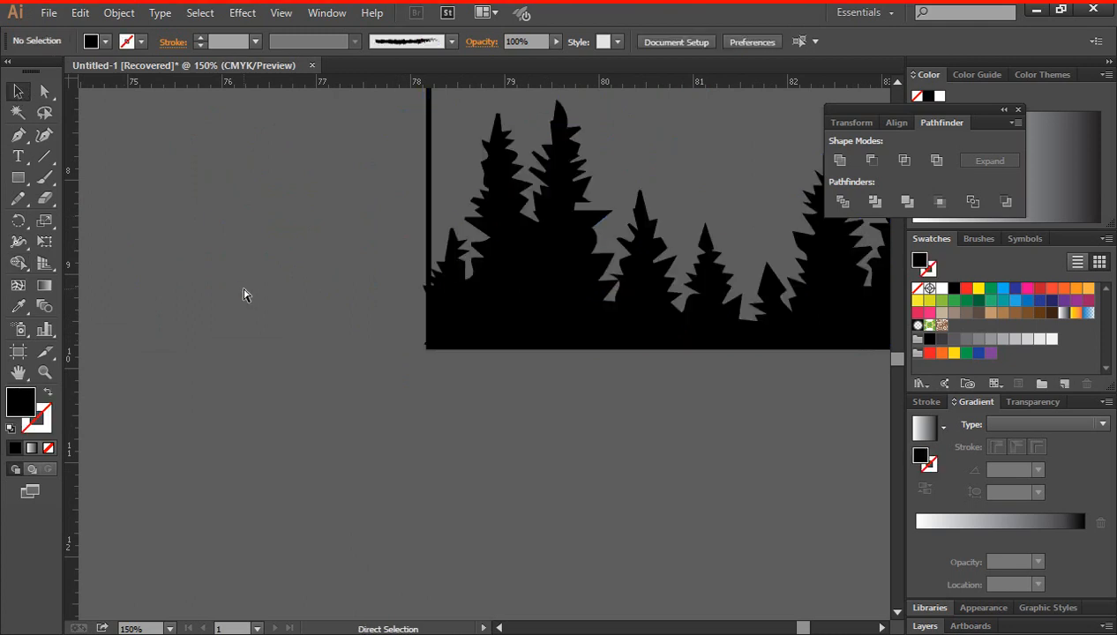
- Delete the outlined rectangle around the trimmed trees
key(ctrl+minus)
key(ctrl+minus)
key(ctrl+minus)
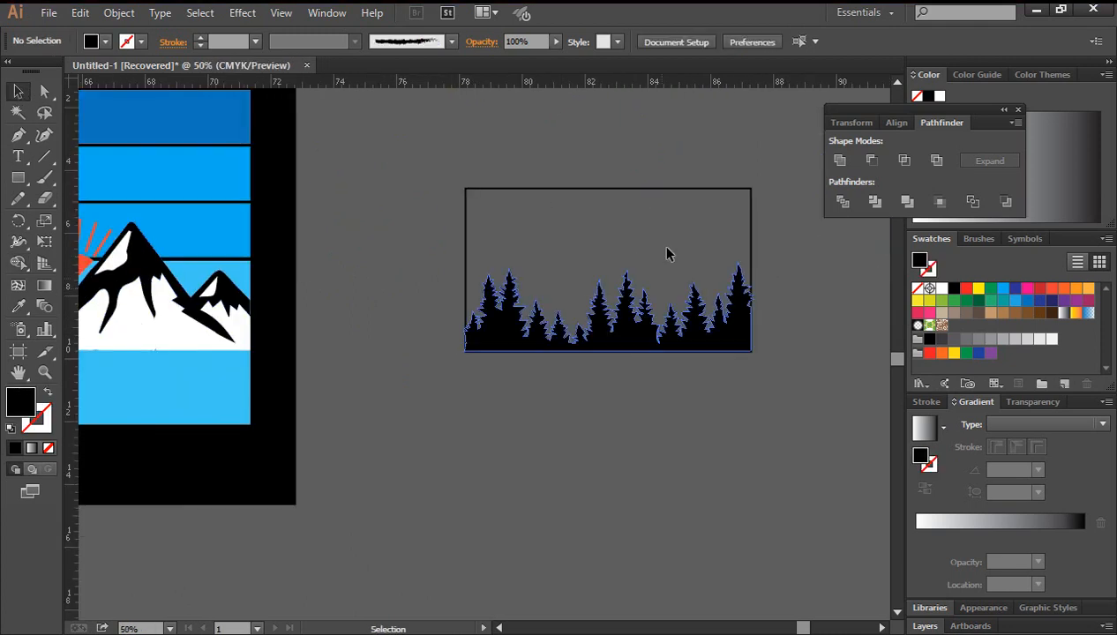
click(652, 189)
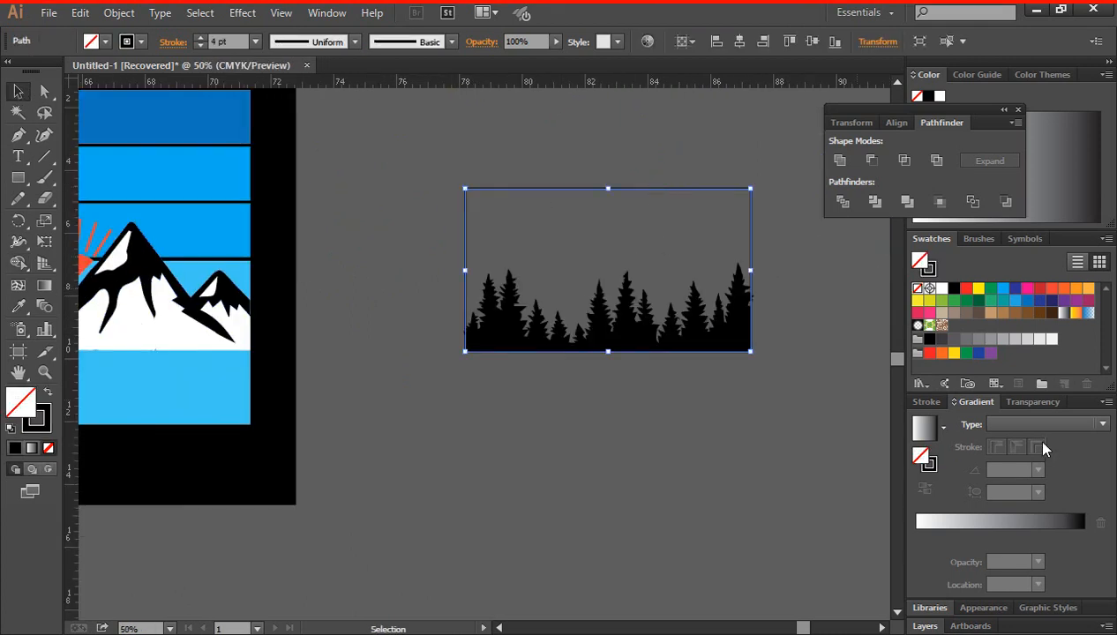
key(Delete)
- Move the trimmed trees over the light blue area below the mountains, aligned with the sides of the stripes
drag(526, 399, 409, 362)
key(ctrl+minus)
click(456, 392)
click(469, 352)
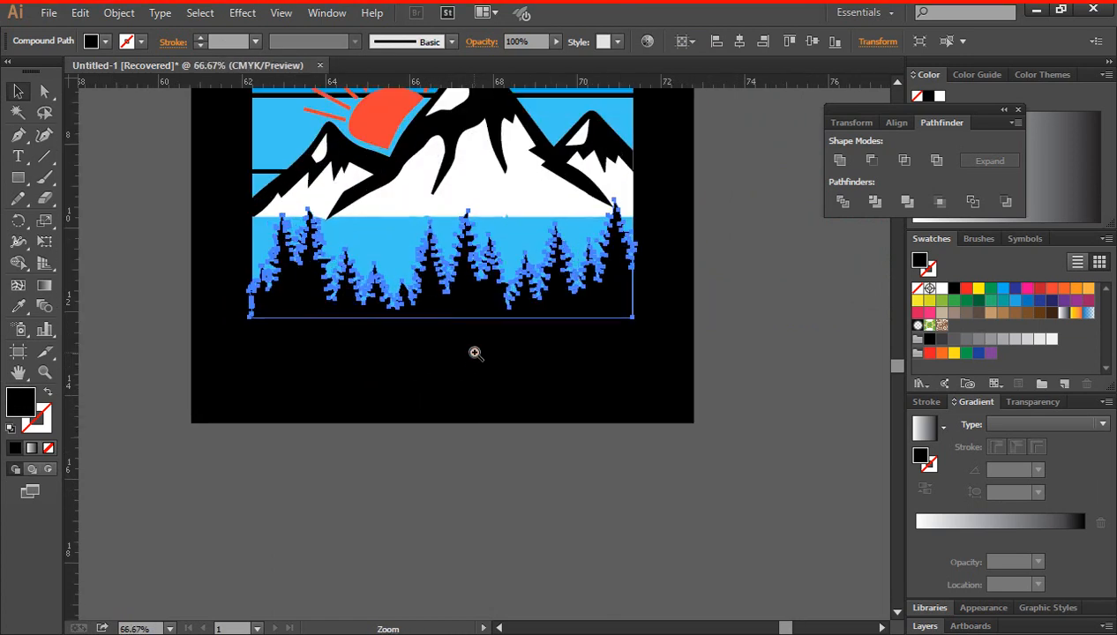
click(474, 335)
click(618, 353)
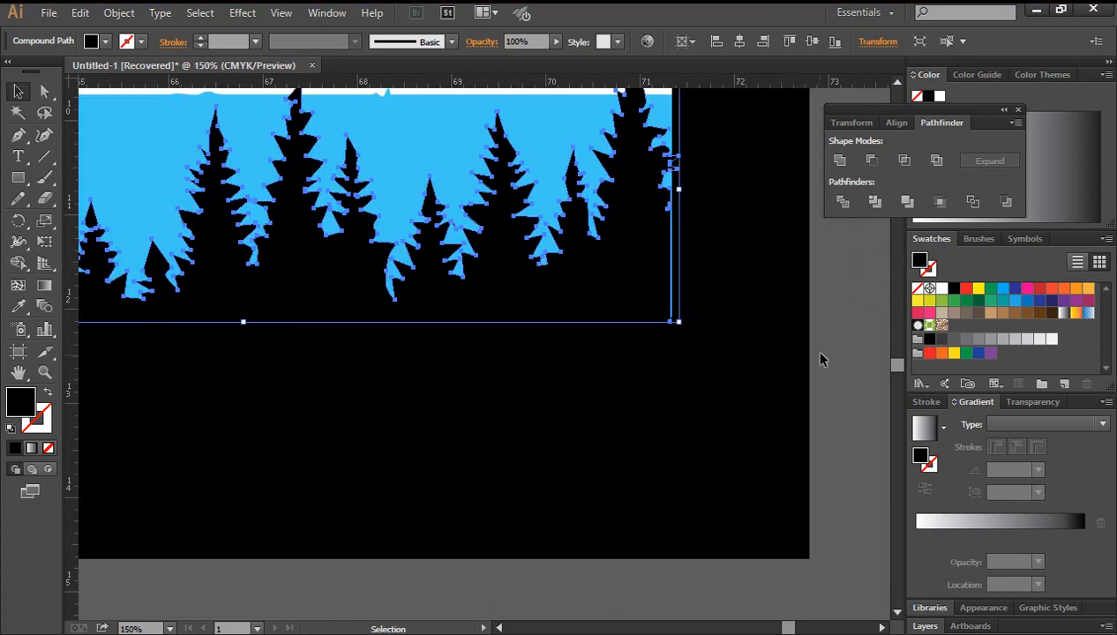
click(881, 350)
click(581, 275)
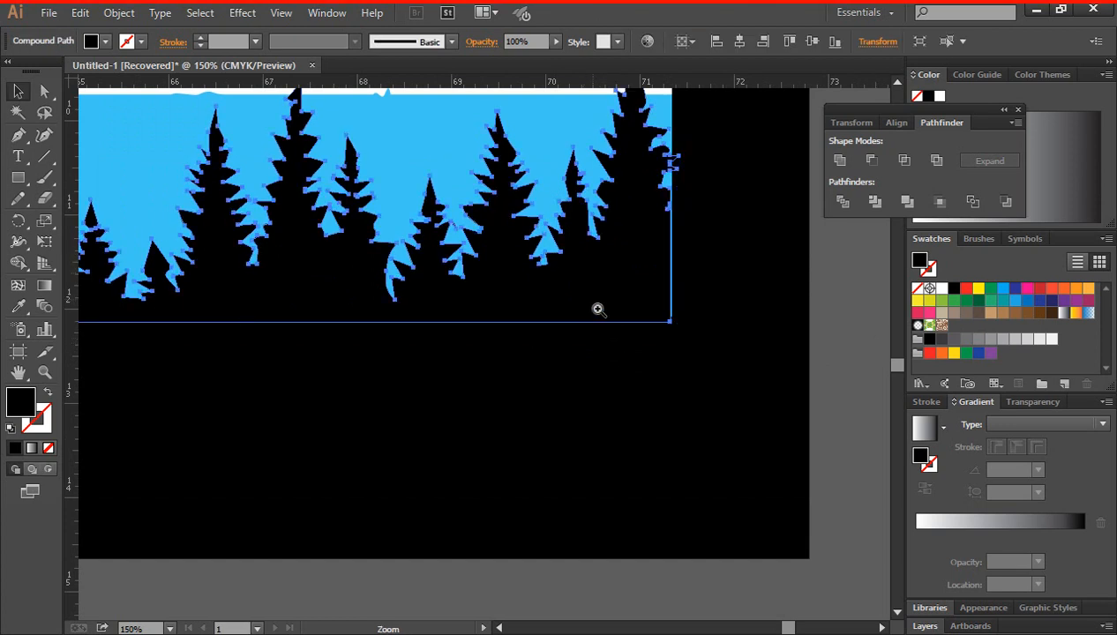
click(598, 307)
click(485, 357)
click(494, 349)
drag(606, 362, 611, 351)
click(743, 364)
- Compare the recreated artwork with the original Winter in the Forest Mountains design beside it
key(ctrl+minus)
key(ctrl+minus)
key(ctrl+minus)
key(ctrl+minus)
key(ctrl+minus)
key(ctrl+minus)
key(ctrl+minus)
key(ctrl+minus)
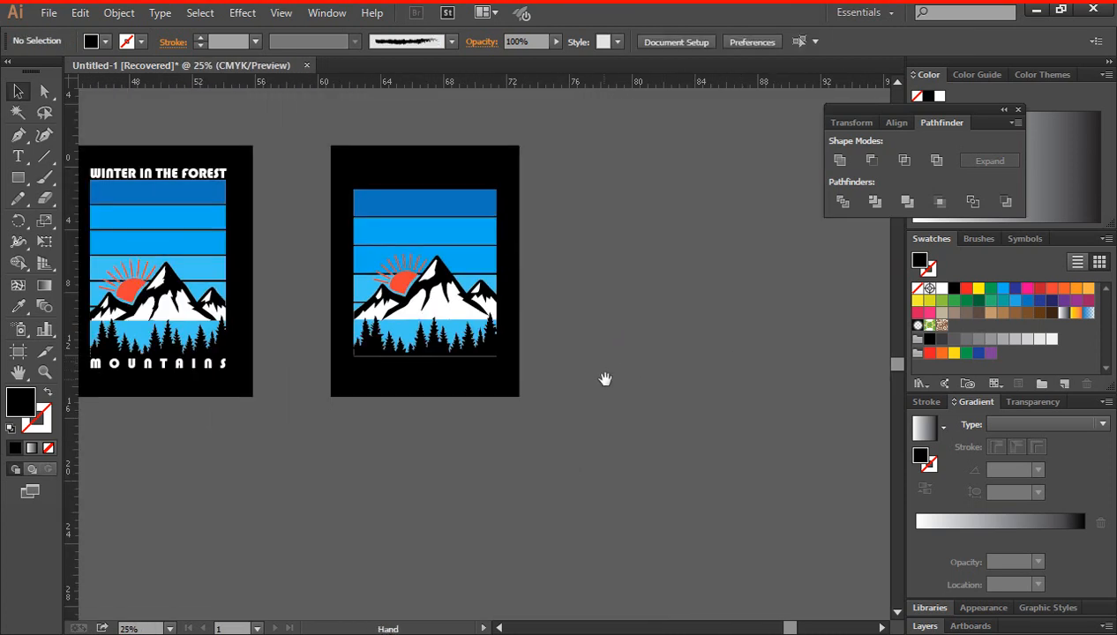
drag(604, 379, 765, 351)
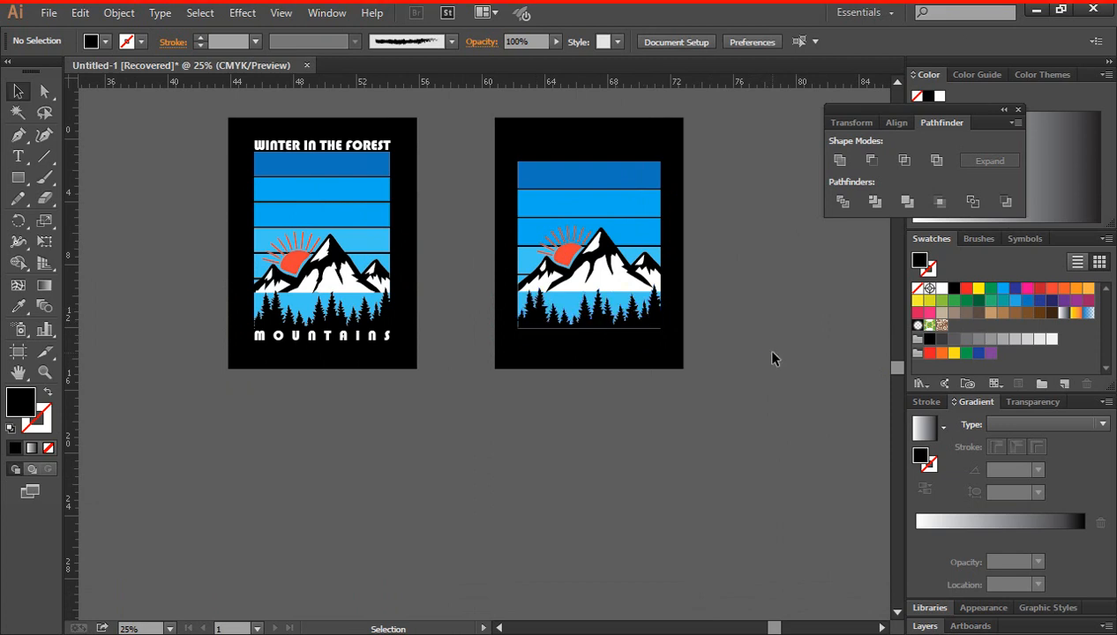
key(space)
drag(166, 115, 446, 433)
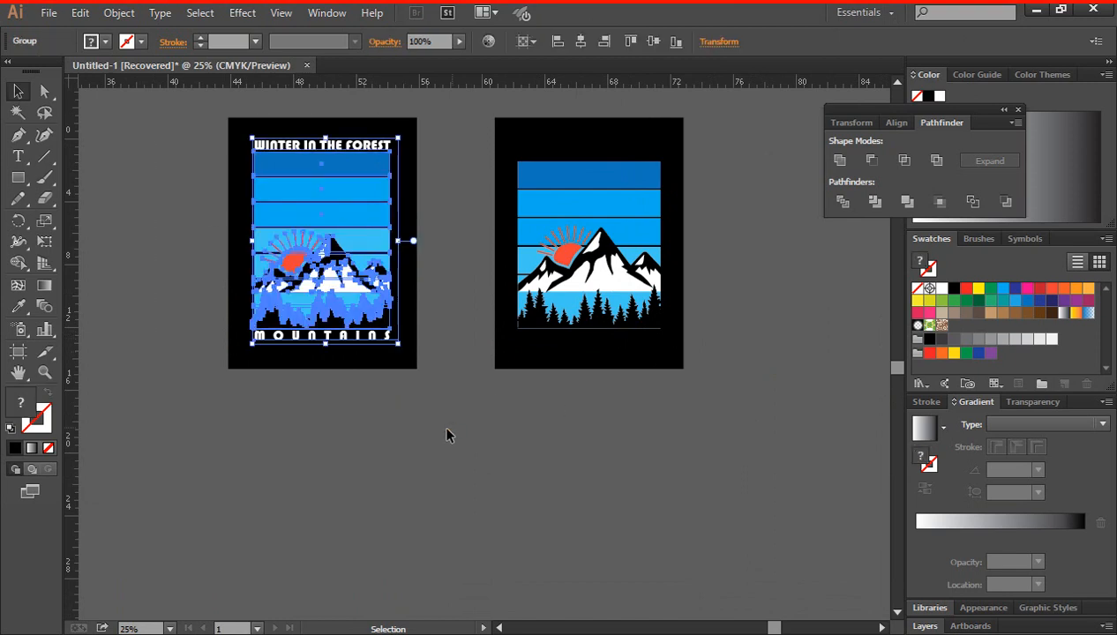
click(686, 289)
- Add the text "winter in the forest" in Bauhaus 93 at 72 pt above the new black background
scroll(520, 265, up, 1)
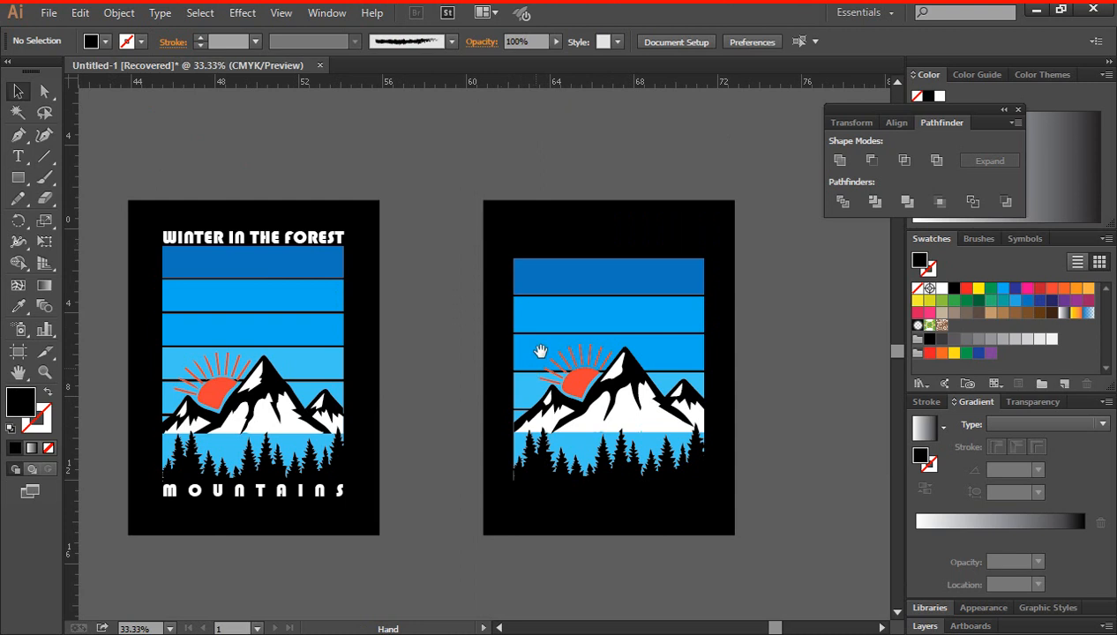
drag(544, 346, 532, 360)
click(19, 157)
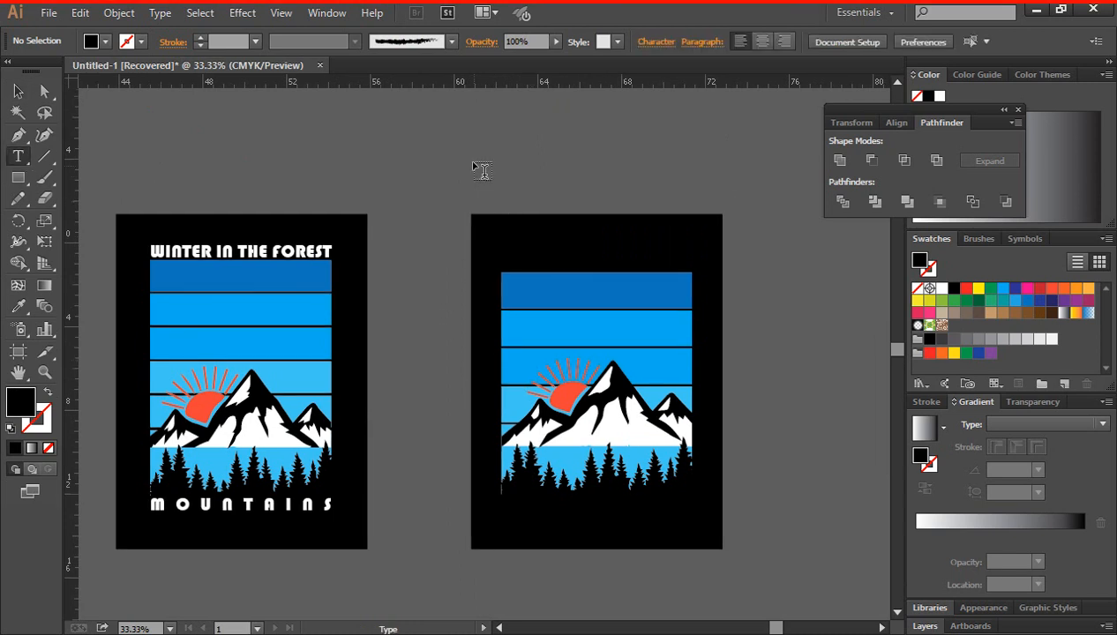
click(473, 159)
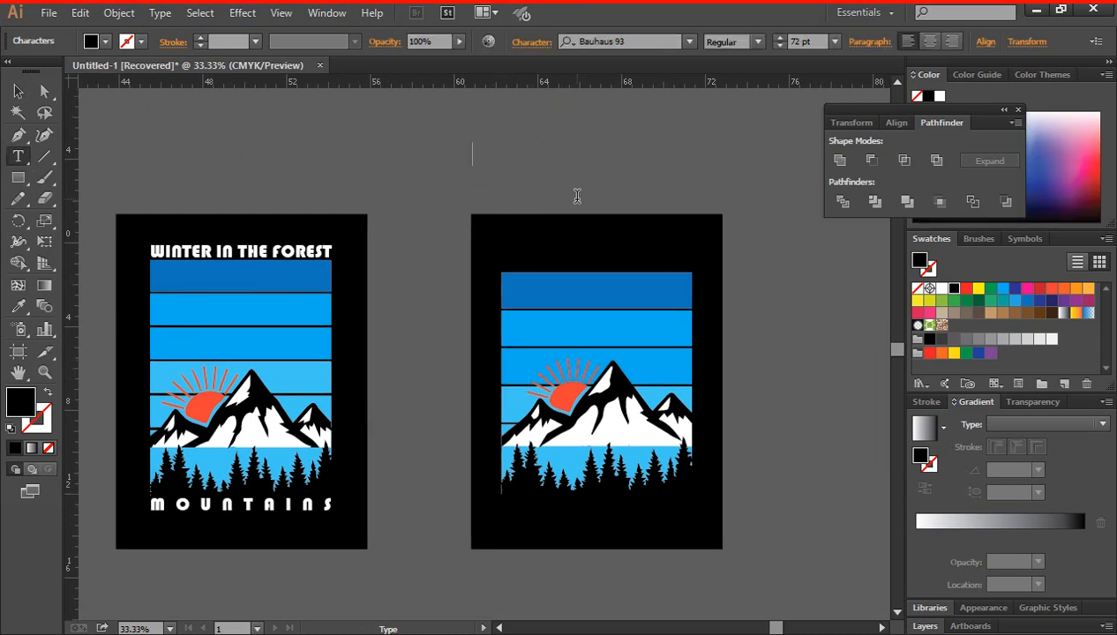
text(Winter in the)
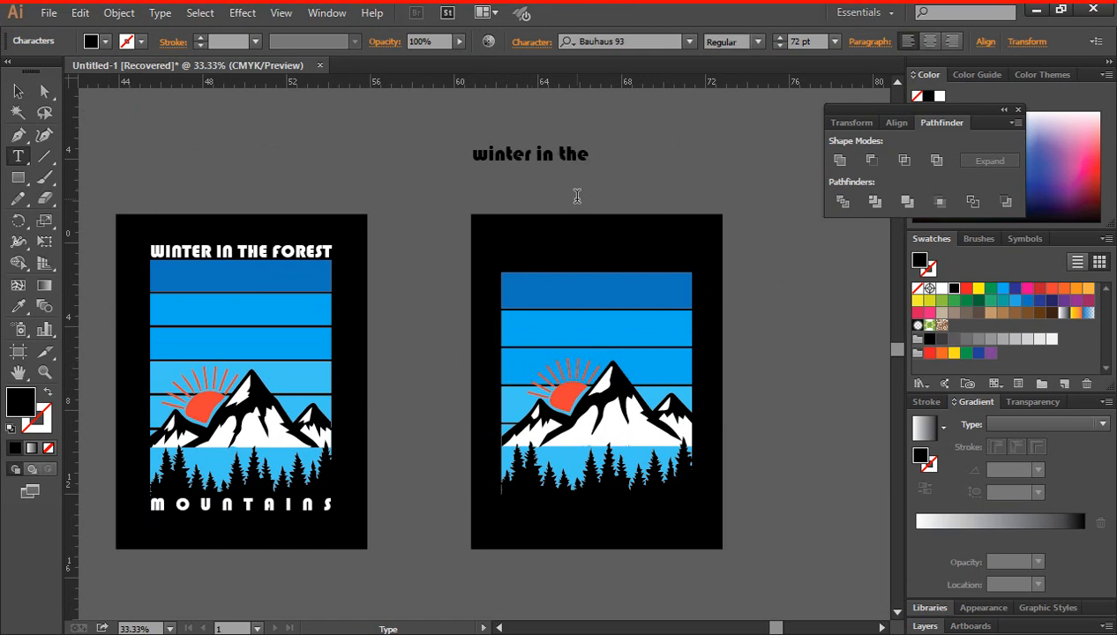
text( forest)
drag(645, 157, 423, 157)
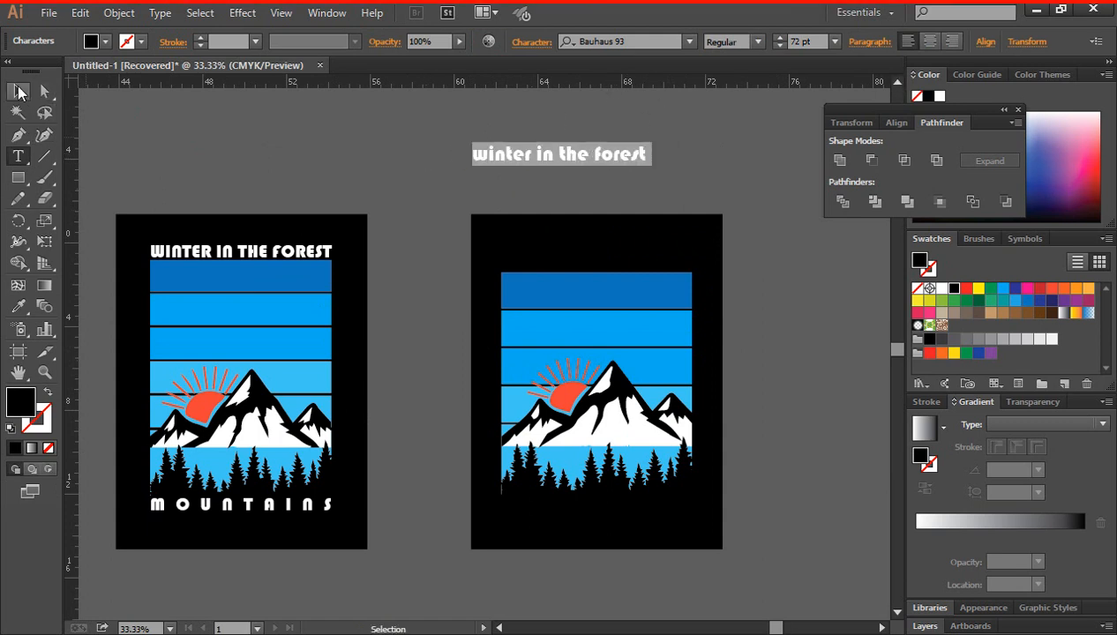
click(18, 91)
click(640, 192)
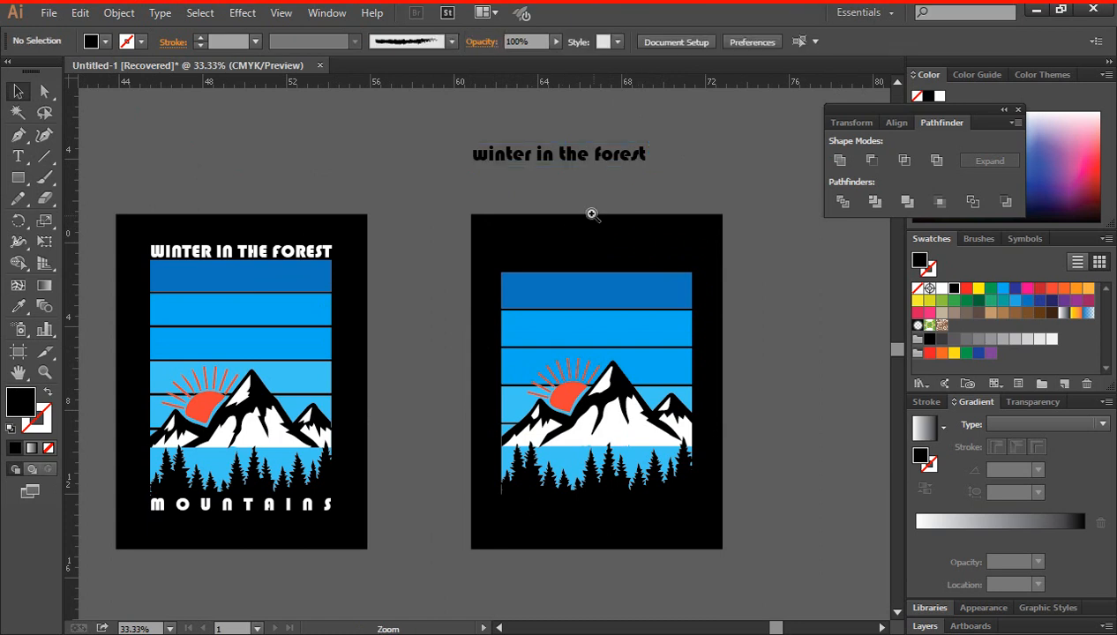
- Fill the "winter in the forest" text with white
key(ctrl+equal)
drag(476, 325, 512, 216)
click(488, 172)
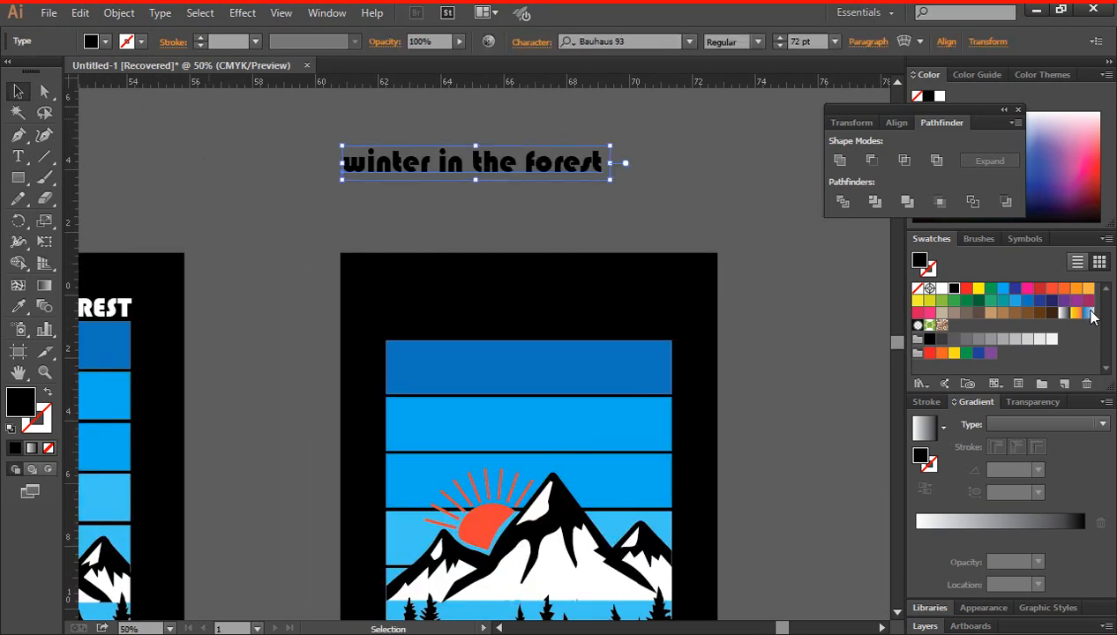
click(942, 288)
click(472, 185)
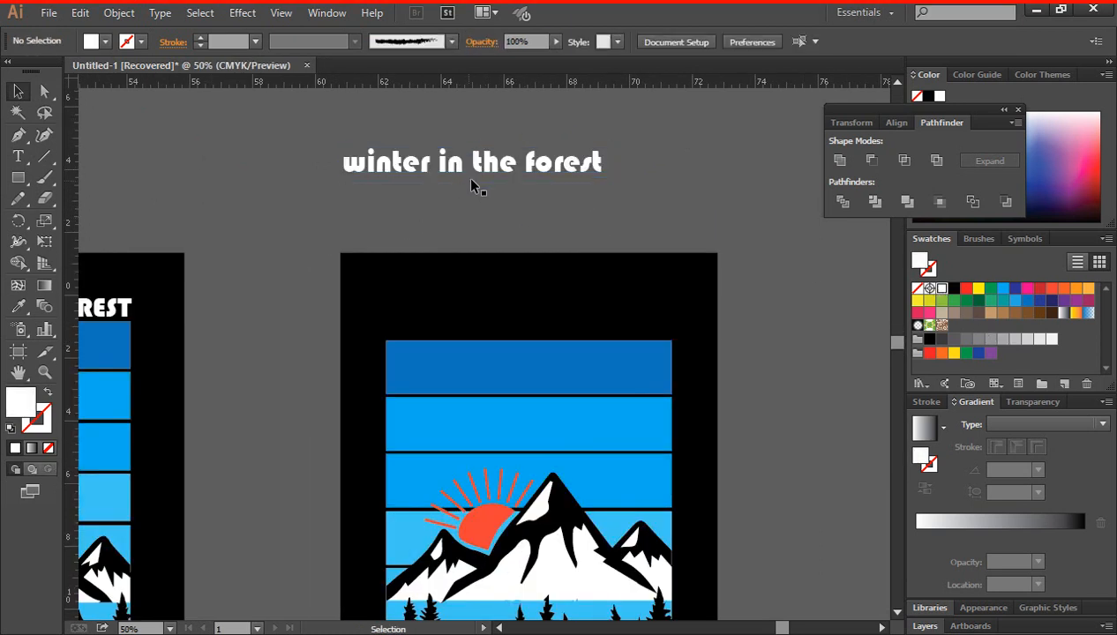
- Place the title directly above the uppermost blue stripe and scale it to the stripes' width, about 79 pt
drag(450, 167, 494, 327)
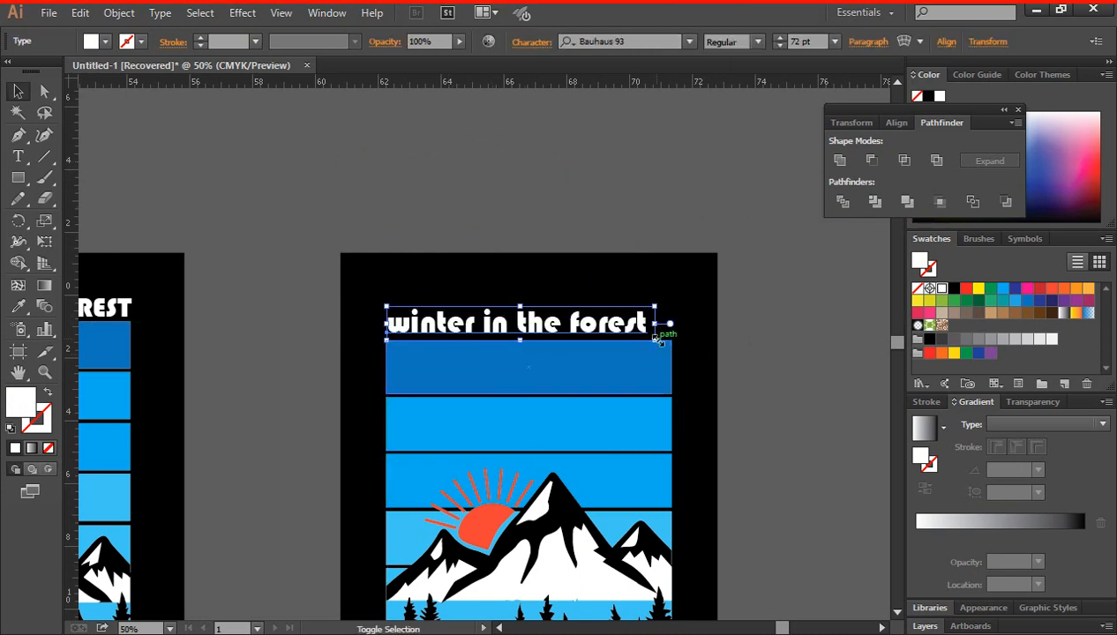
drag(658, 340, 679, 357)
click(795, 355)
- Duplicate the "winter in the forest" title and place the copy at the lower edge of the new black background
key(ctrl+minus)
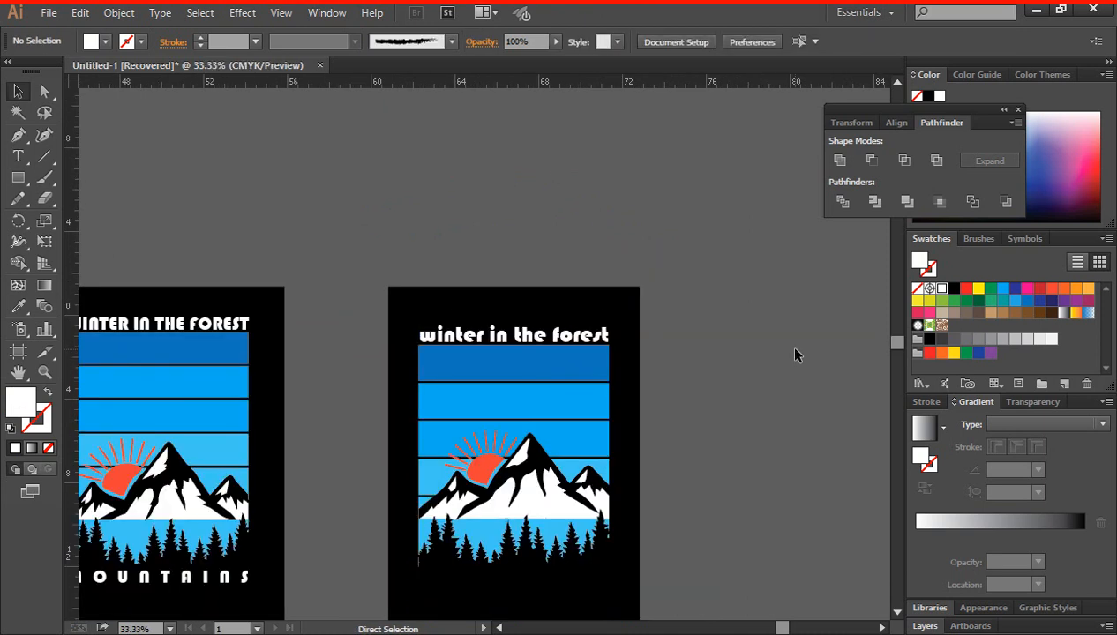
key(space)
drag(676, 389, 701, 294)
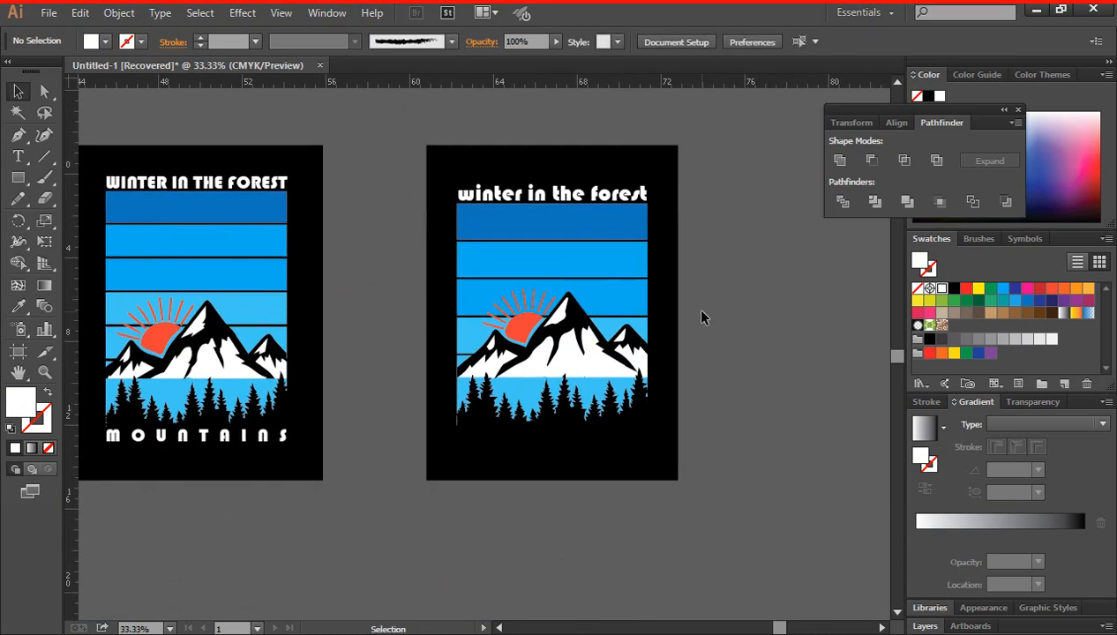
click(17, 156)
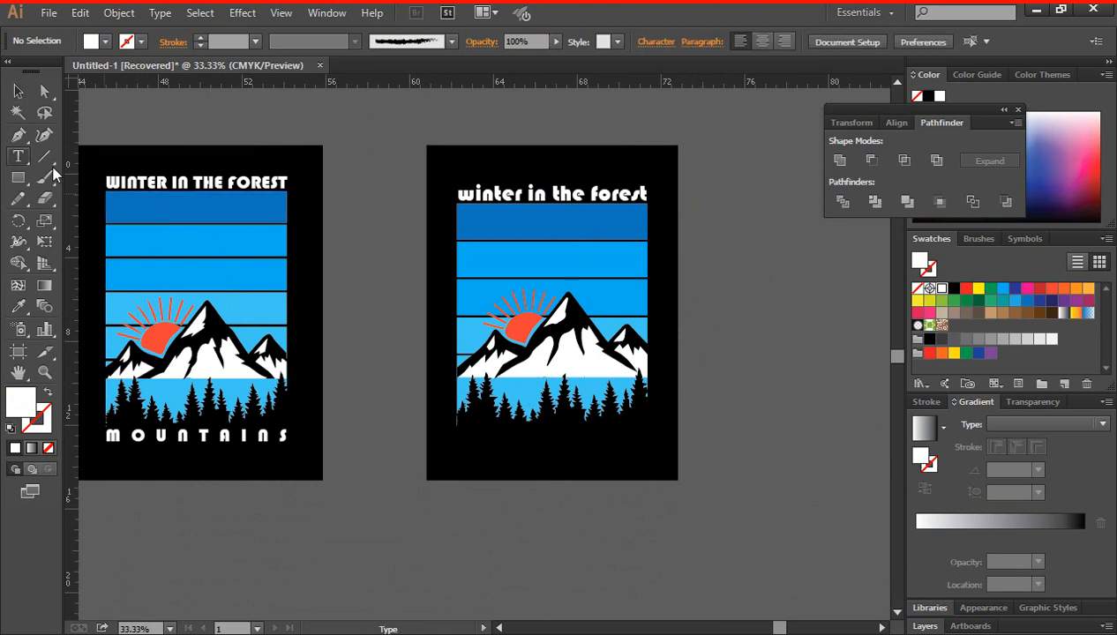
click(18, 91)
key(space)
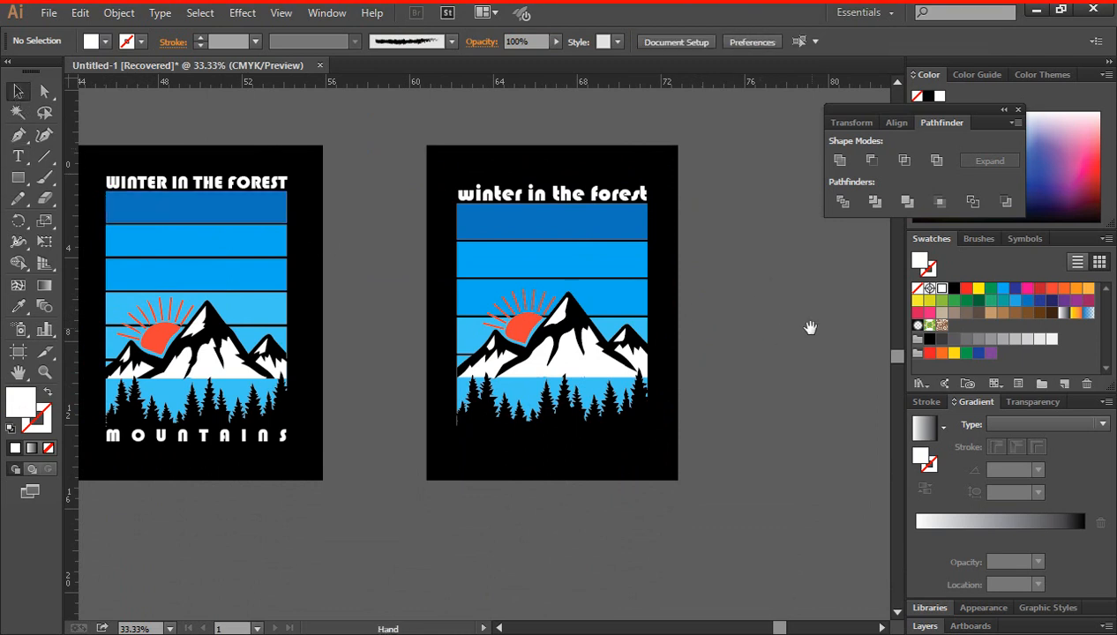
drag(660, 237, 536, 180)
drag(477, 132, 466, 425)
drag(678, 385, 803, 315)
- Replace the copied title's text with "MOUNTAINS" and move it just below the trees, flush with the stripes' left edge
click(19, 157)
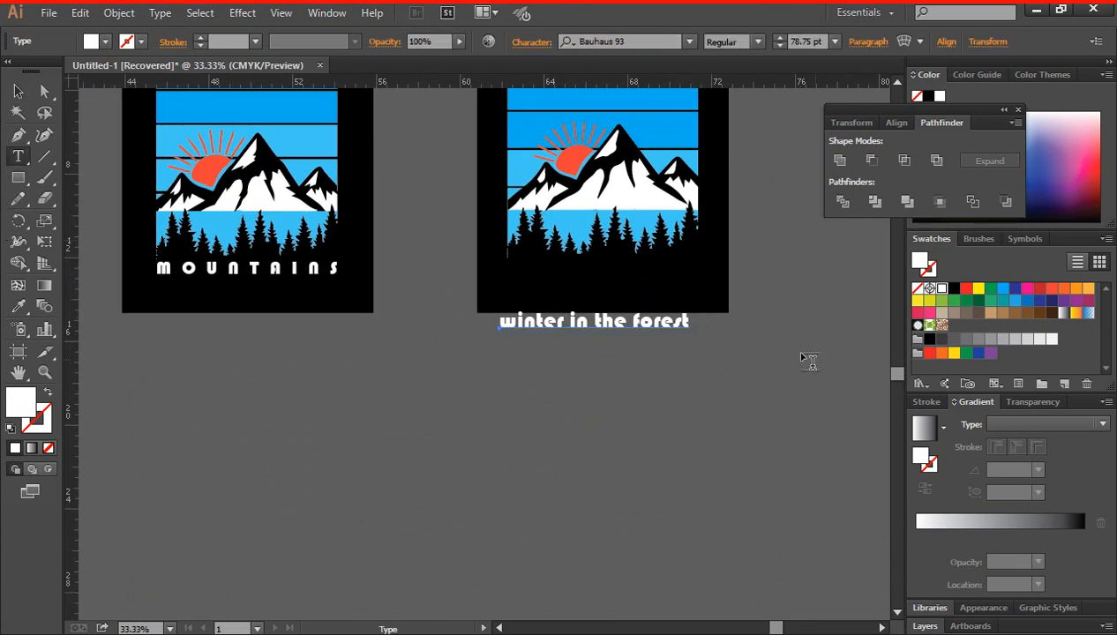
drag(690, 324, 425, 343)
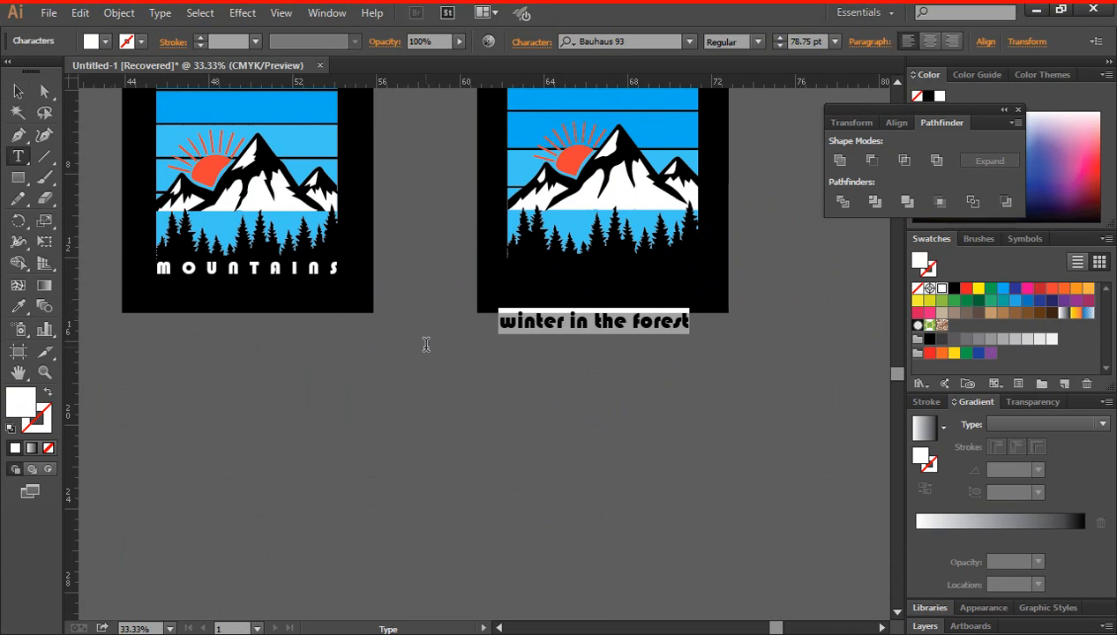
text(moun)
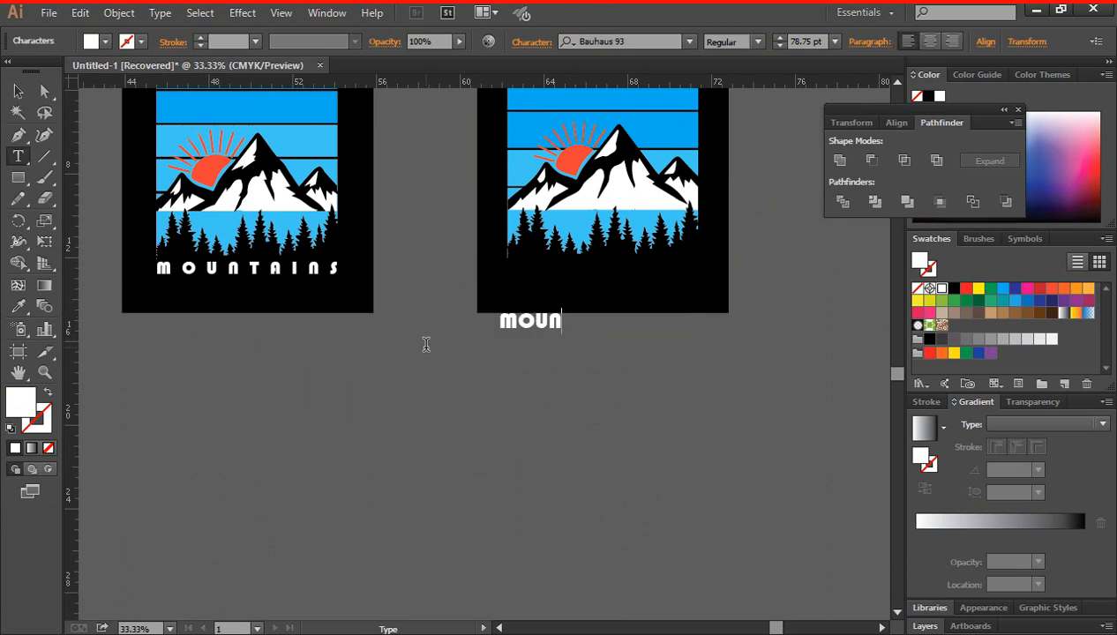
text(tains)
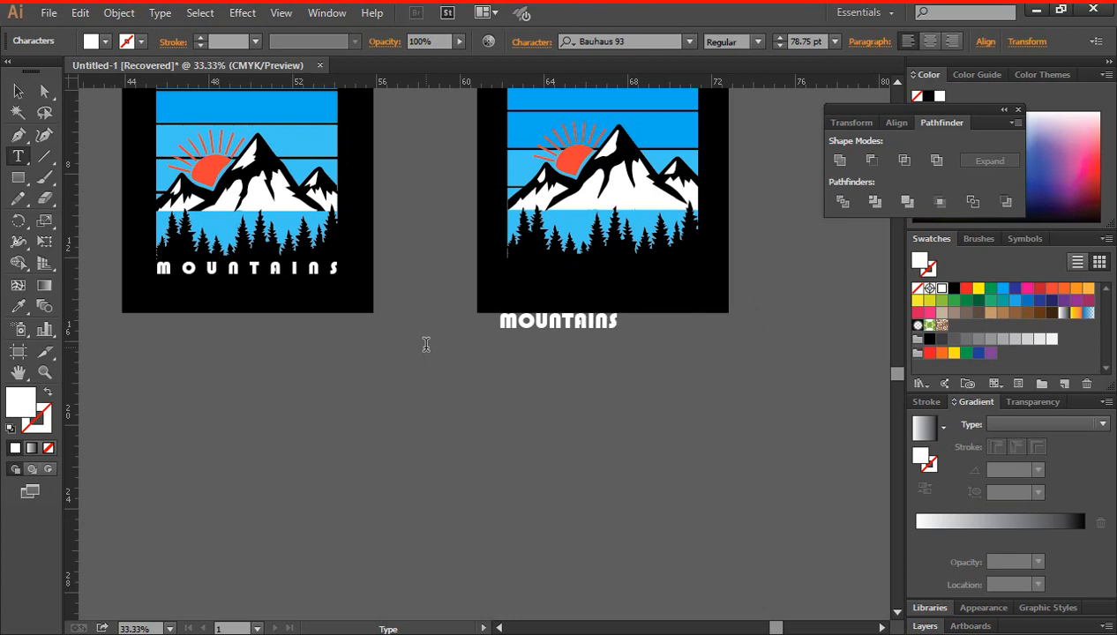
click(17, 92)
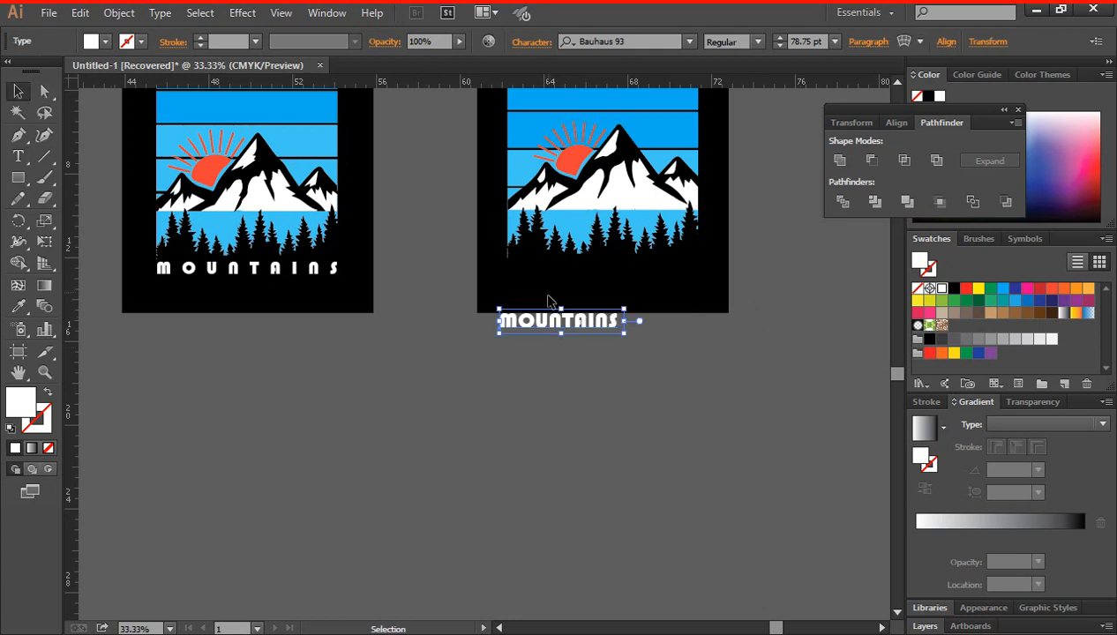
drag(544, 326, 580, 254)
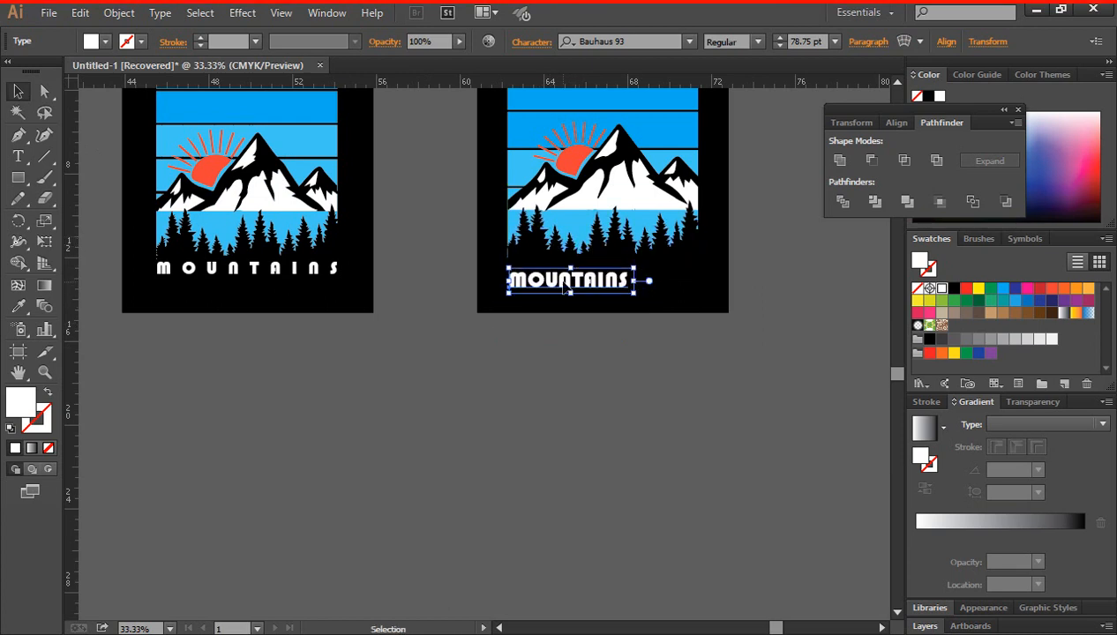
- Widen the letter tracking of "MOUNTAINS" below the trees until the word spans the full width of the blue stripes
drag(565, 286, 565, 285)
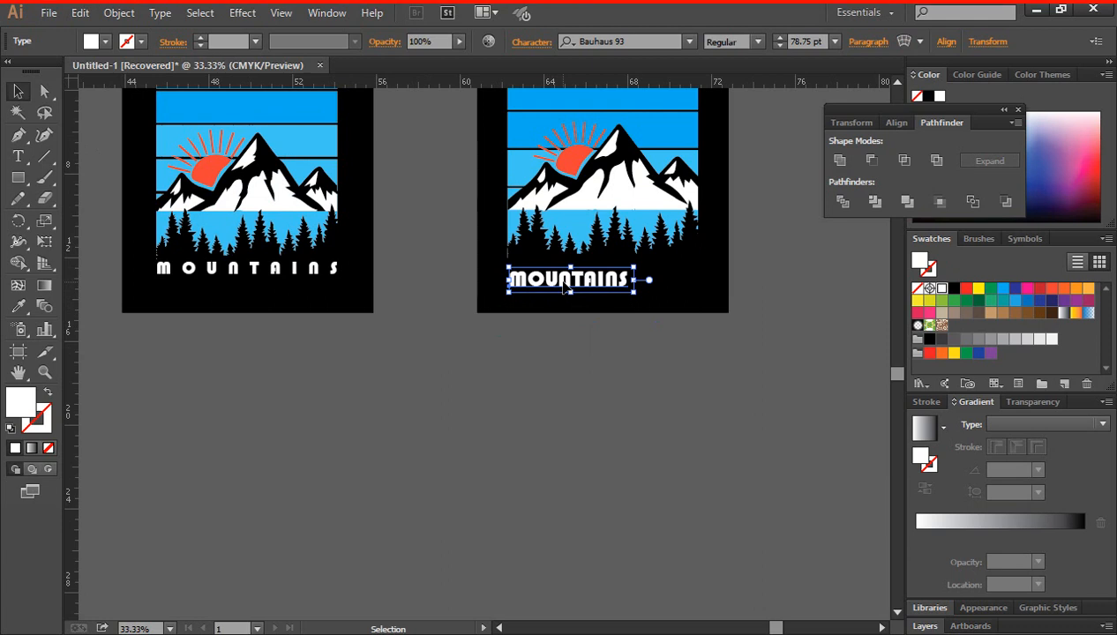
key(alt+Right)
key(alt+Right)
key(alt+Right)
key(alt+Right)
key(alt+Right)
key(alt+Right)
key(alt+Right)
key(alt+Right)
key(alt+Right)
key(alt+Right)
key(alt+Right)
key(alt+Right)
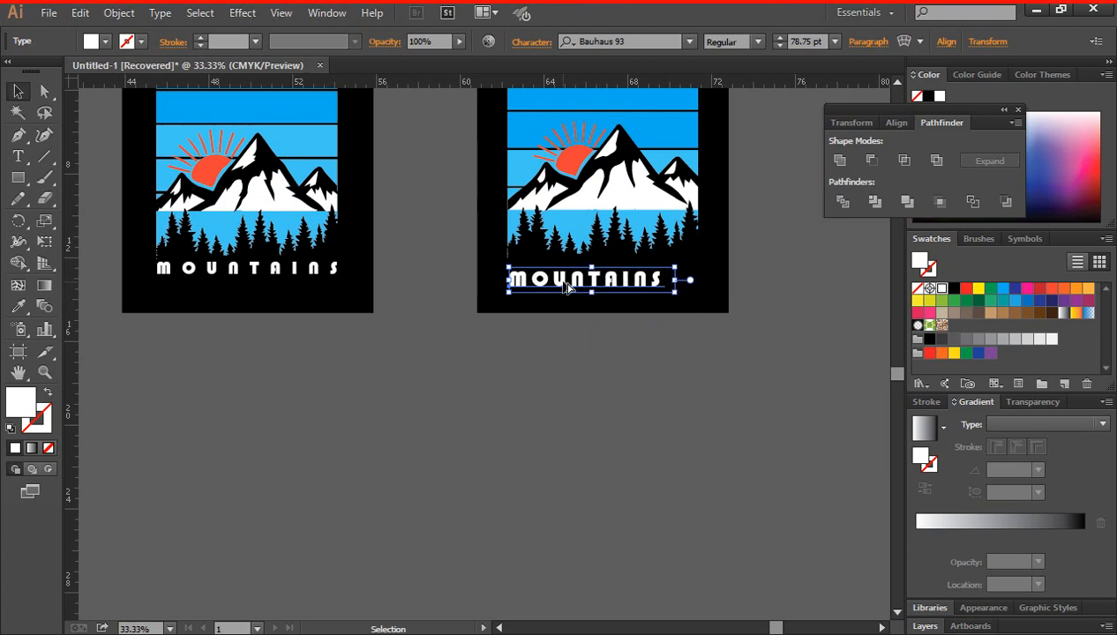
key(alt+Right)
key(alt+Right)
key(alt+Right)
key(alt+Right)
key(alt+Right)
key(alt+Right)
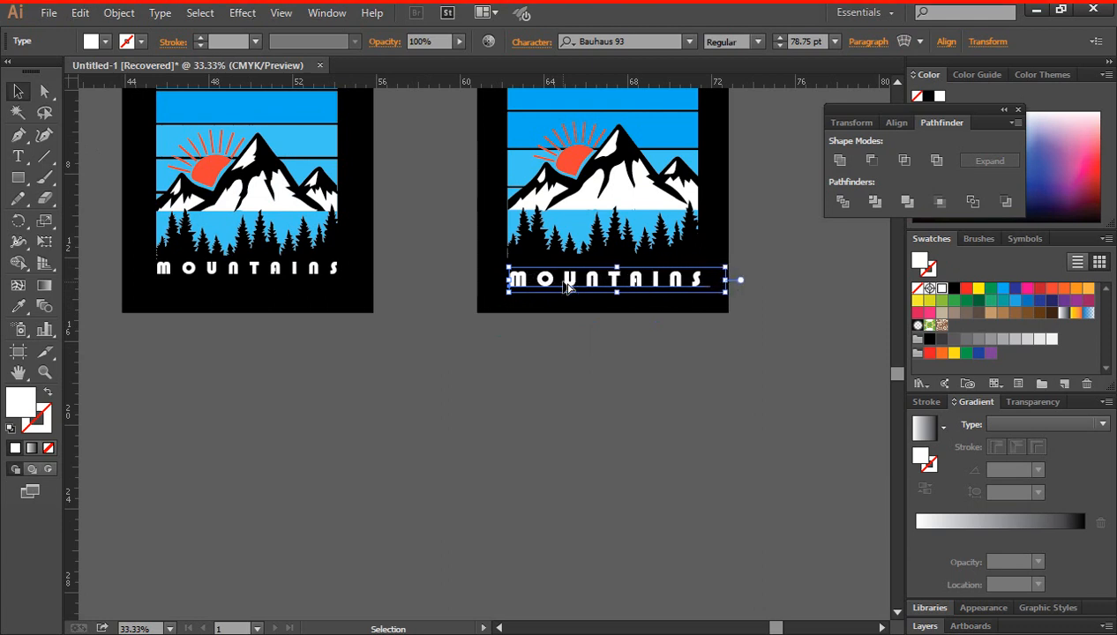
click(631, 369)
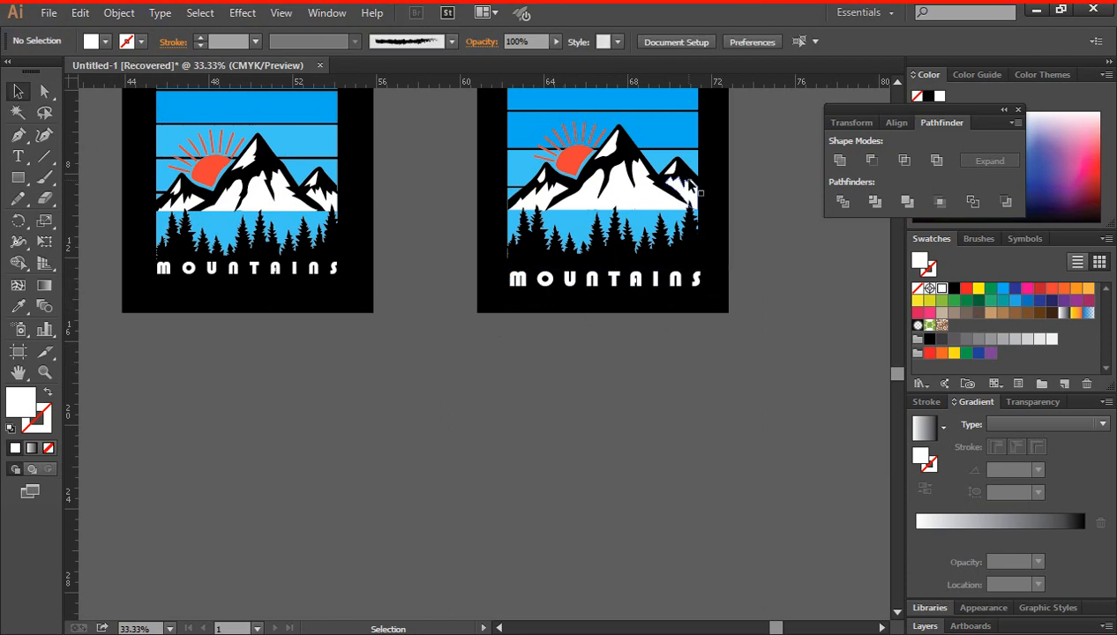
- Compare the new design's titles, stripes, mountains and trees with the original design beside it
click(693, 234)
click(724, 369)
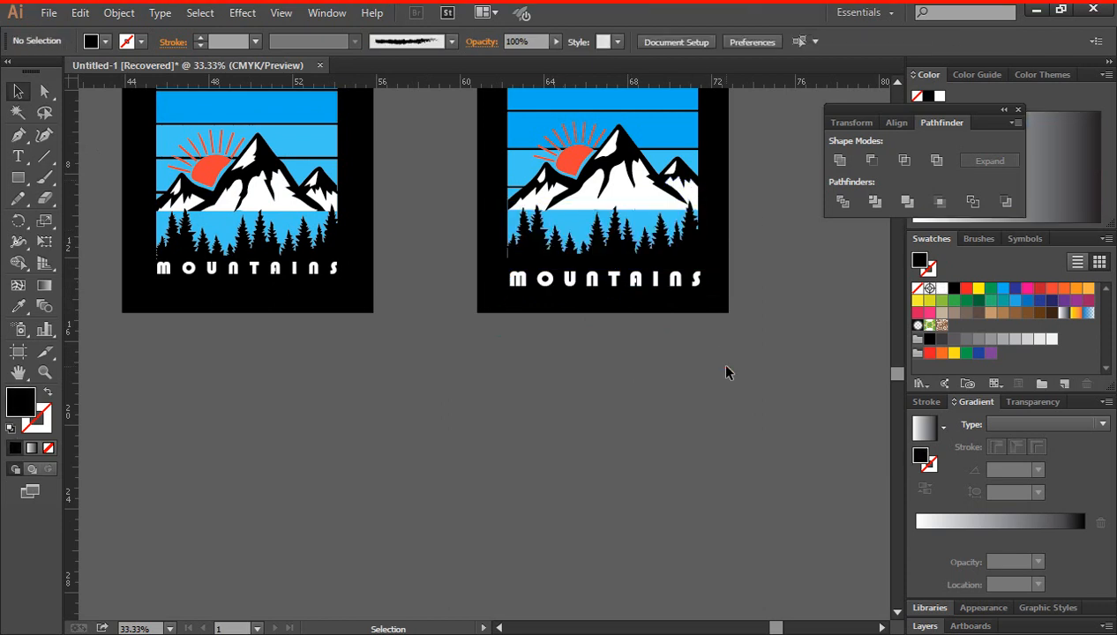
key(ctrl+minus)
key(ctrl+minus)
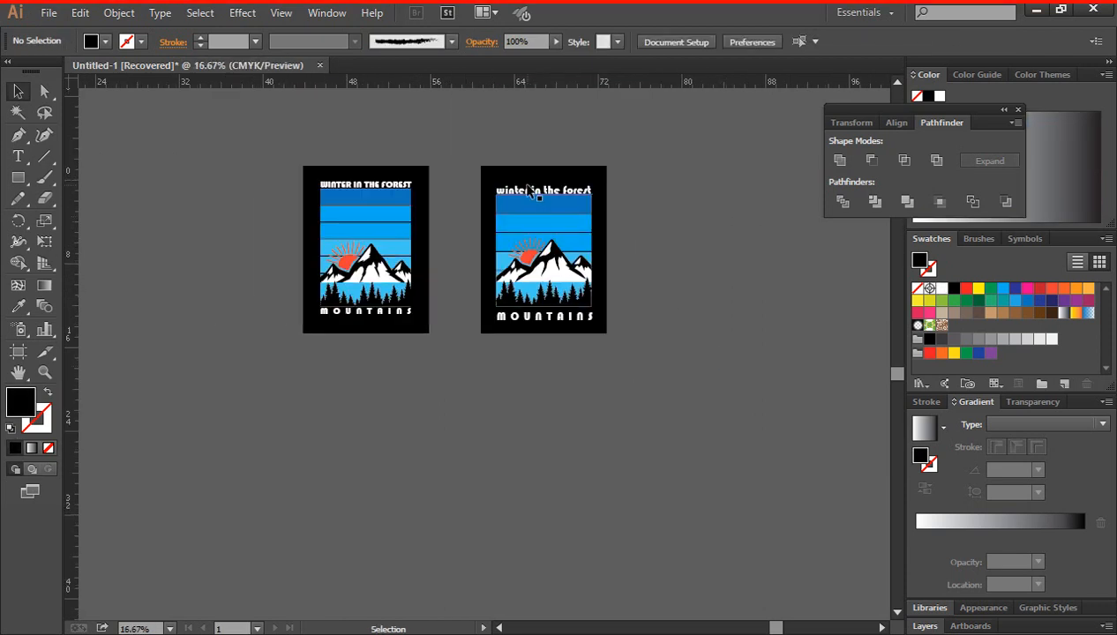
click(526, 274)
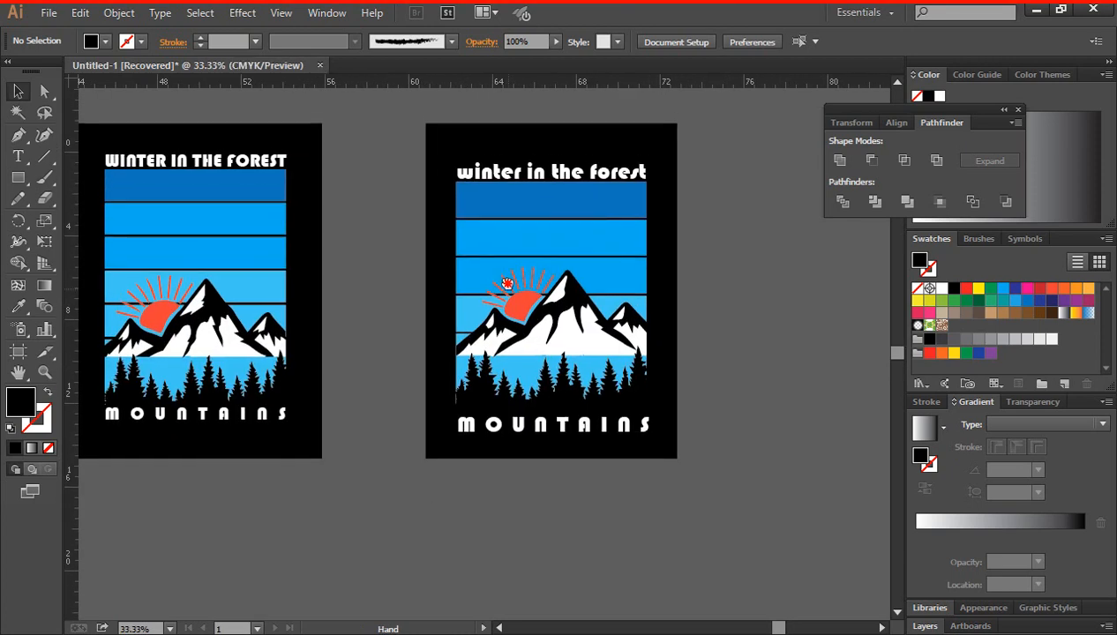
drag(803, 356, 689, 327)
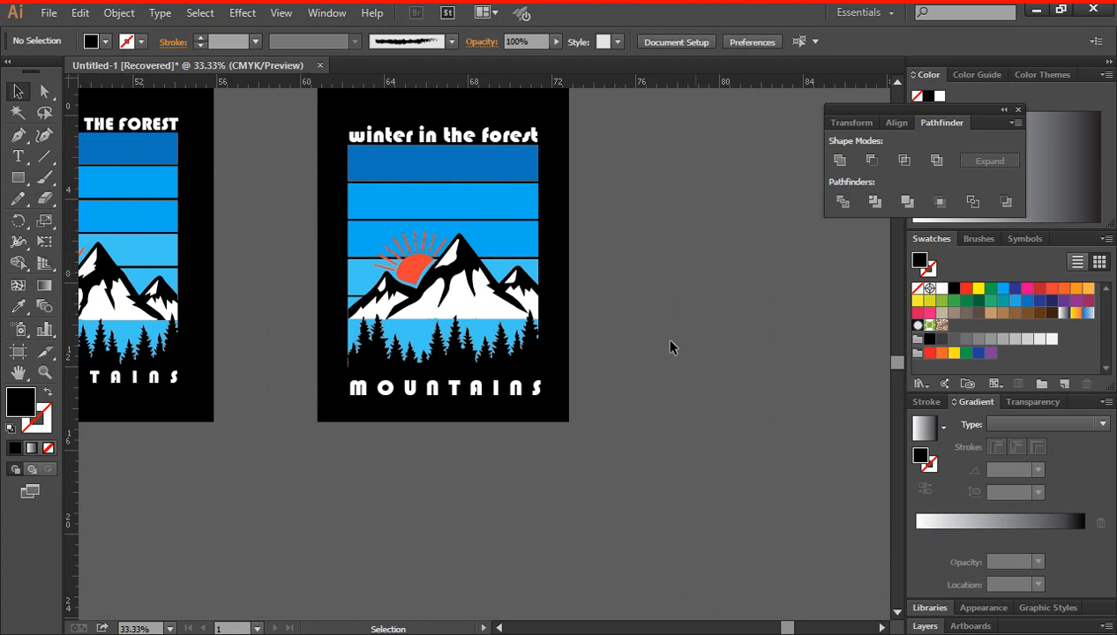
scroll(640, 375, up, 1)
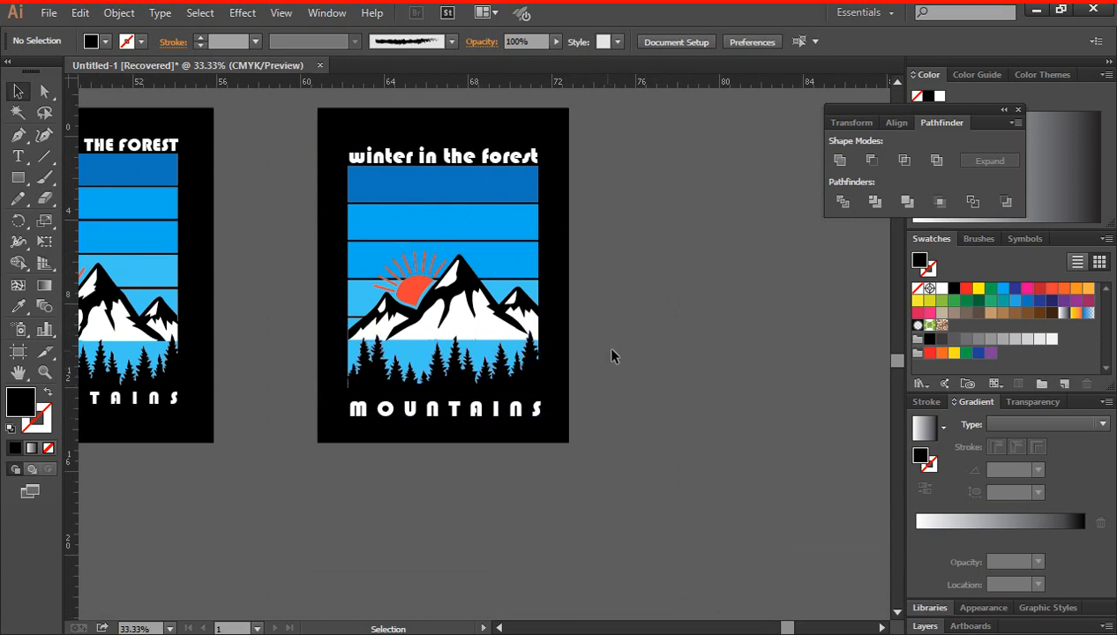
scroll(616, 353, down, 1)
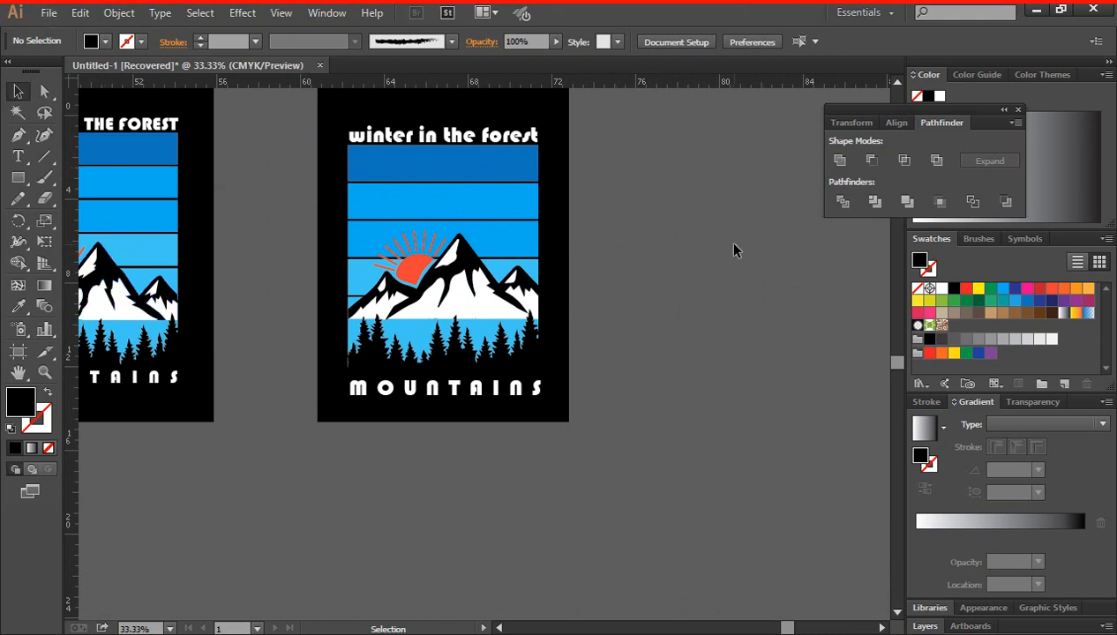
click(728, 282)
scroll(691, 264, up, 1)
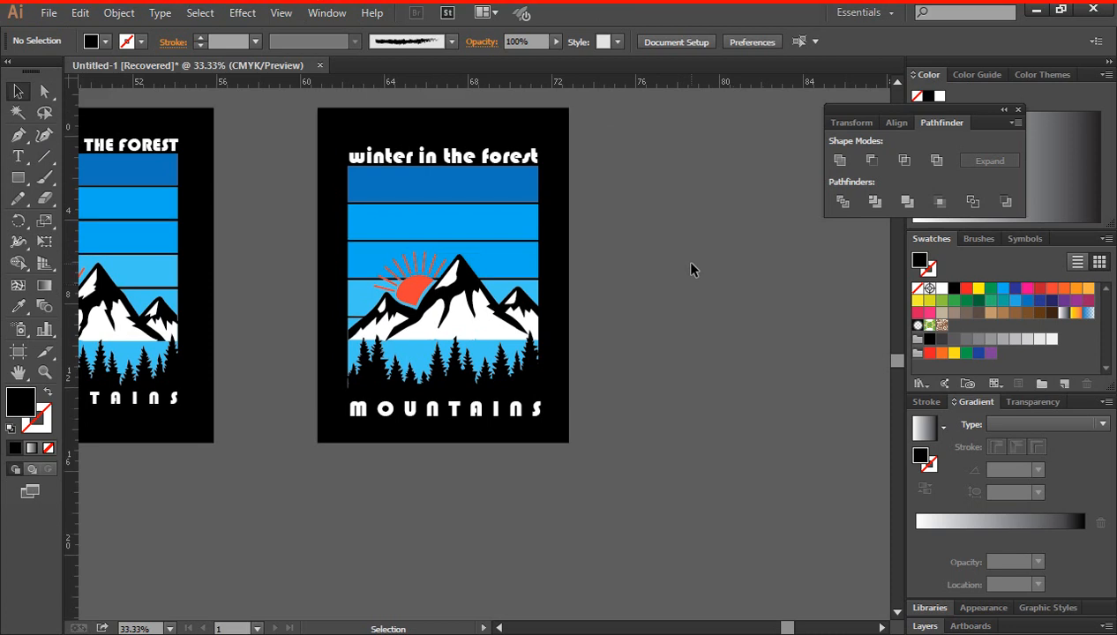
scroll(691, 269, down, 1)
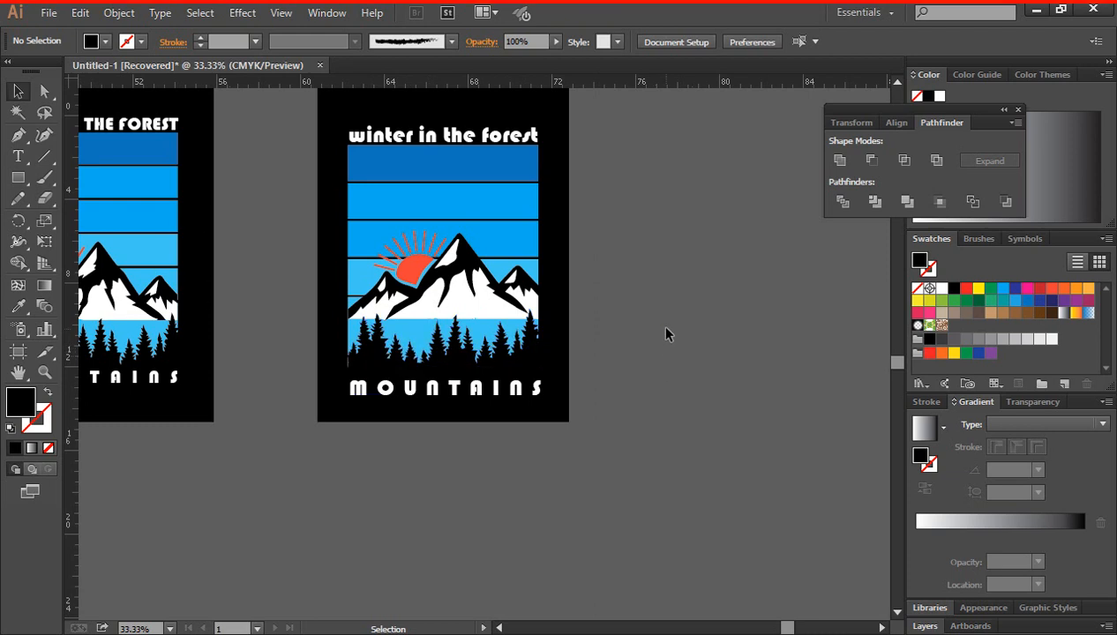
scroll(666, 333, up, 1)
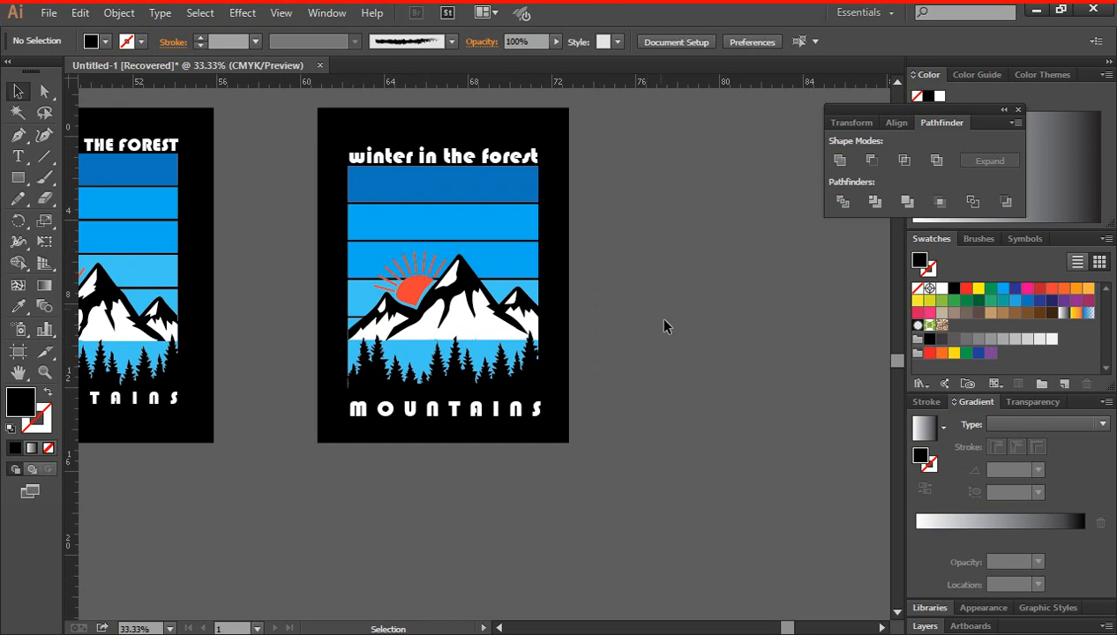
scroll(666, 328, down, 1)
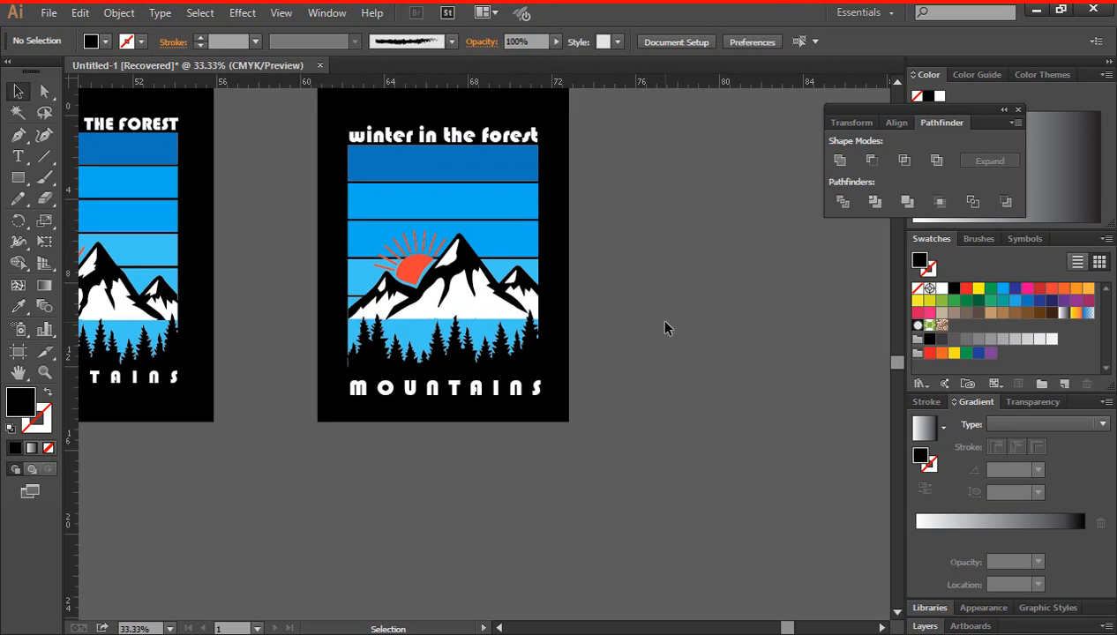
scroll(666, 328, up, 2)
scroll(666, 328, down, 2)
drag(335, 112, 583, 412)
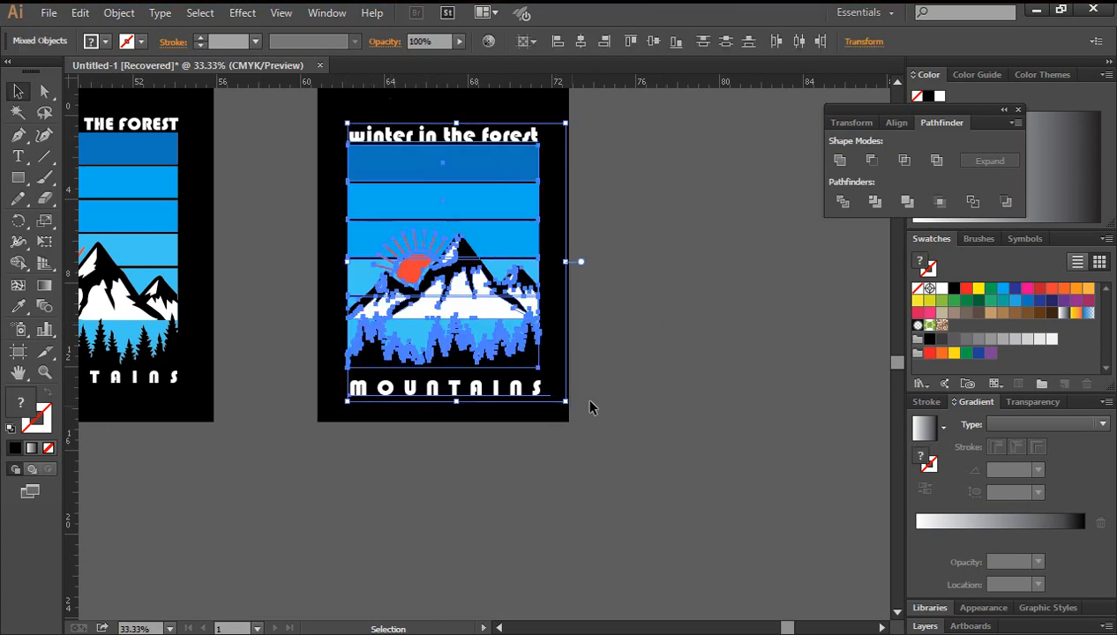
click(637, 338)
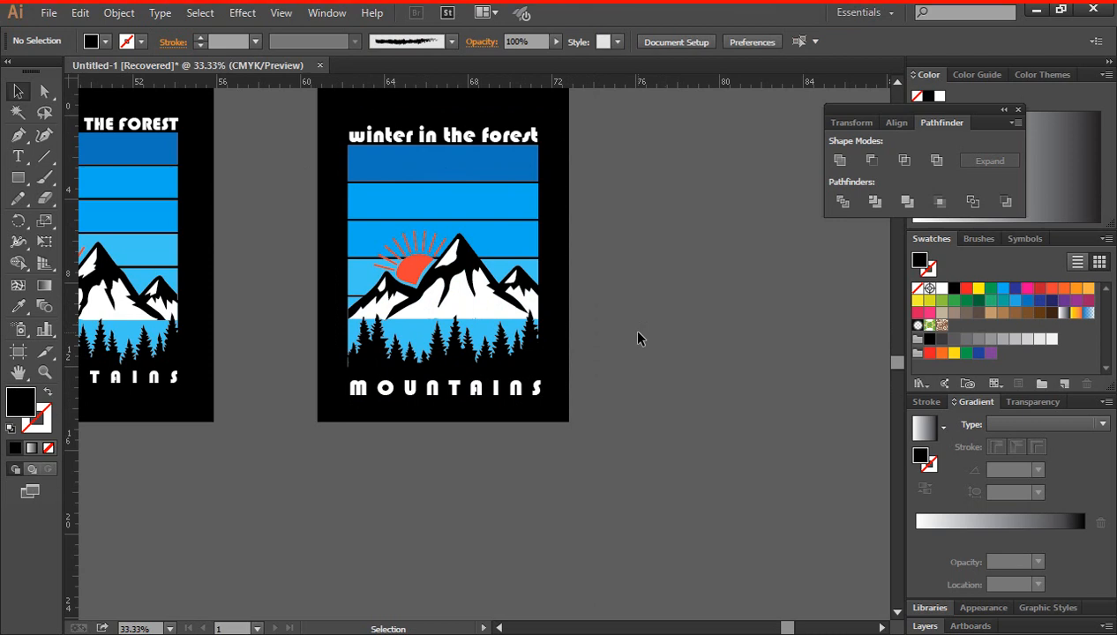
scroll(634, 347, up, 1)
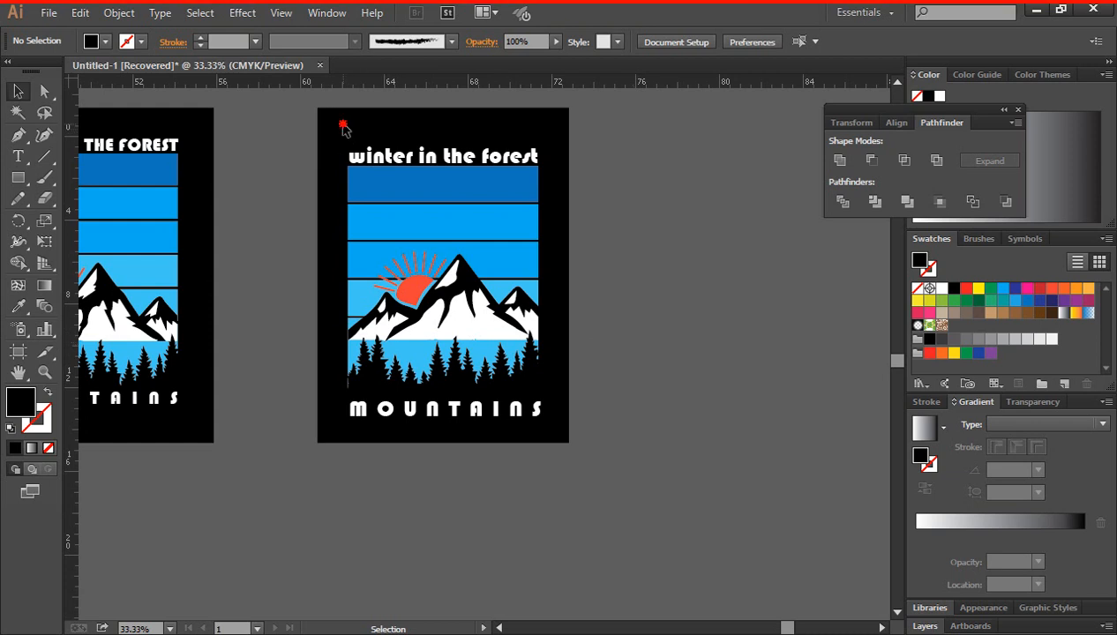
drag(344, 124, 584, 433)
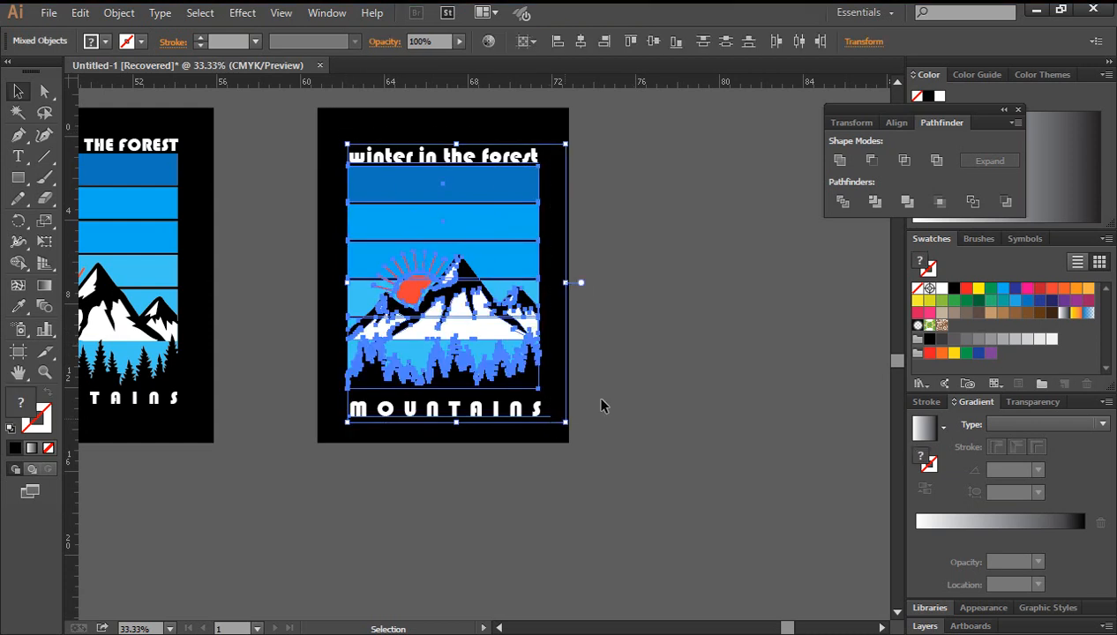
click(692, 342)
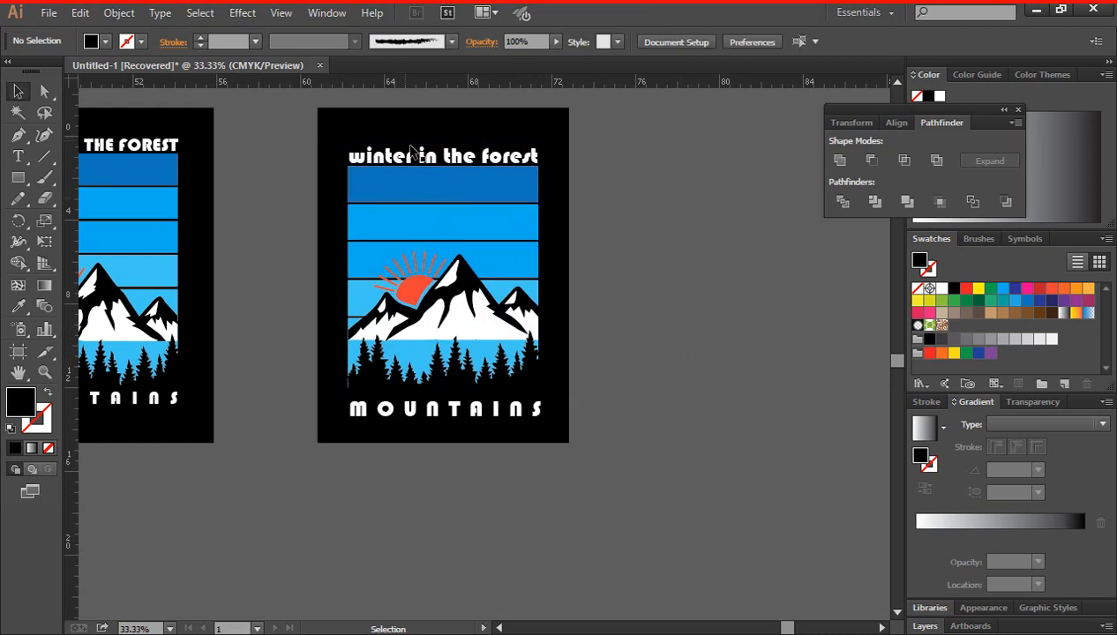
- Nudge the "winter in the forest" title slightly upward, away from the uppermost blue stripe
click(450, 158)
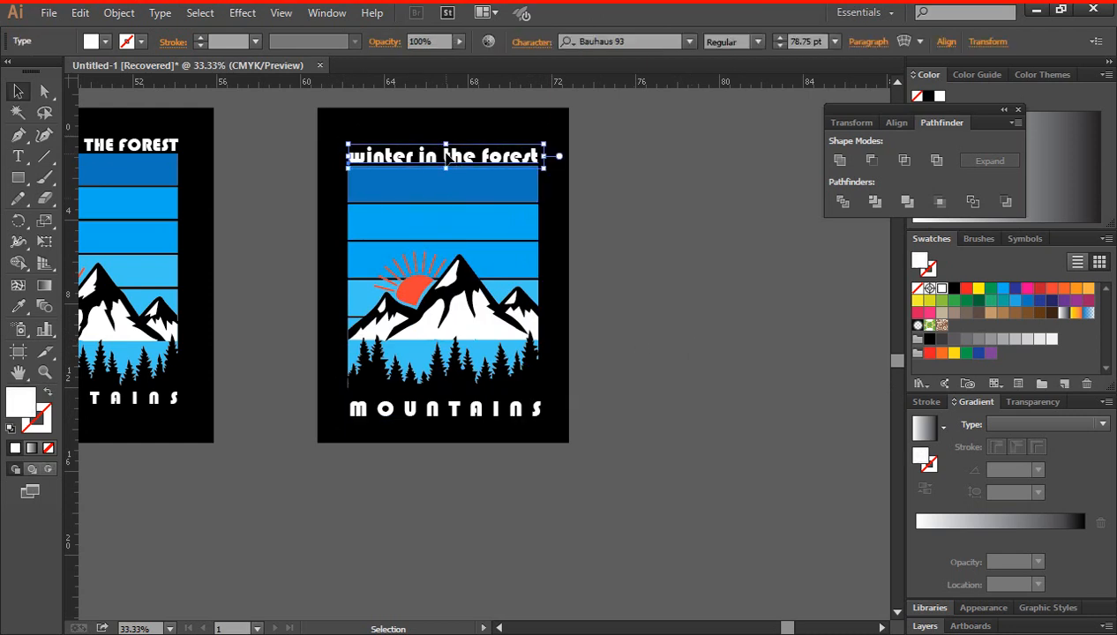
drag(447, 157, 448, 156)
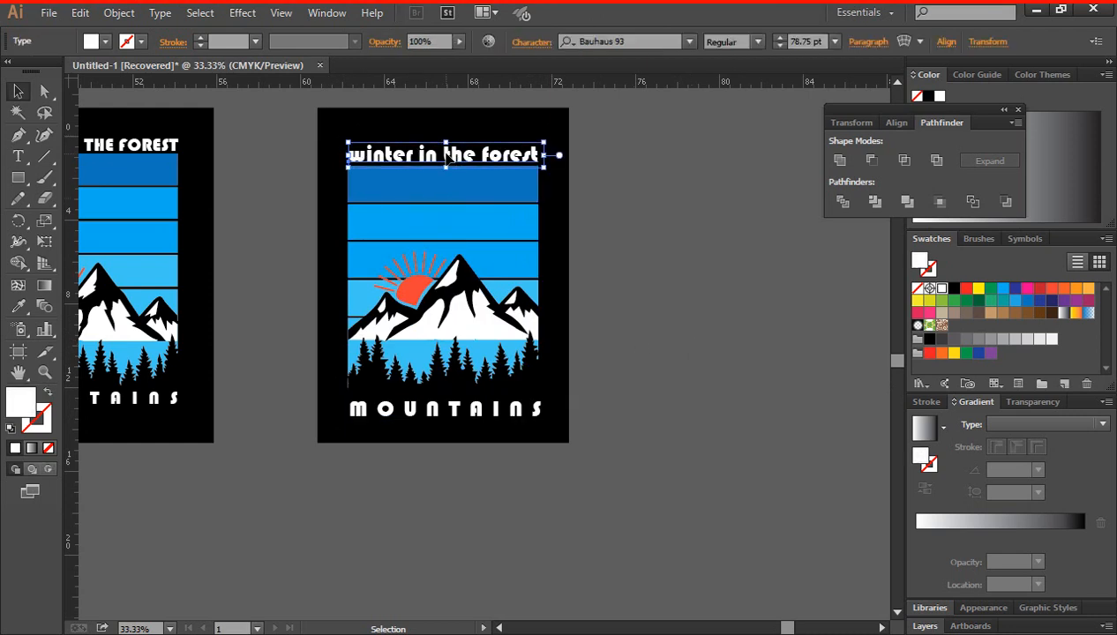
click(589, 258)
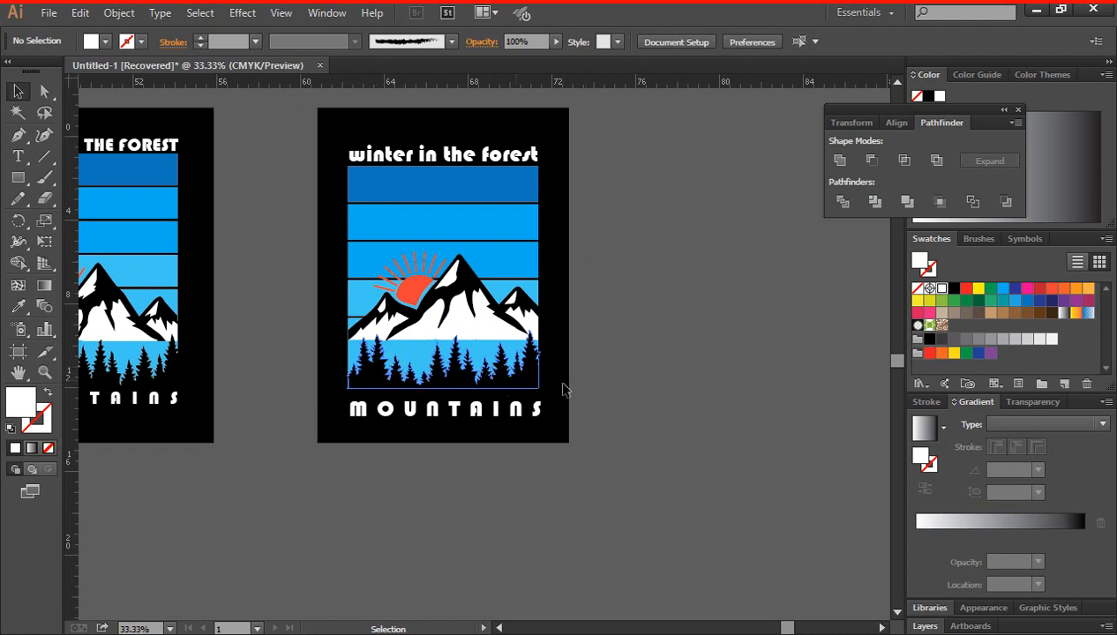
click(639, 385)
click(454, 370)
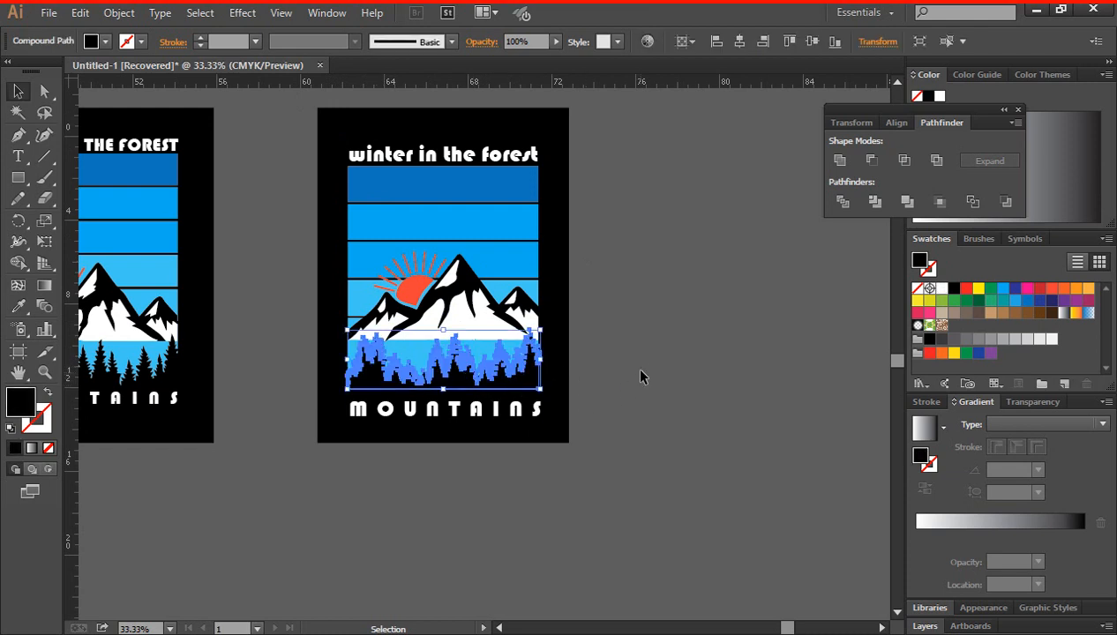
click(653, 360)
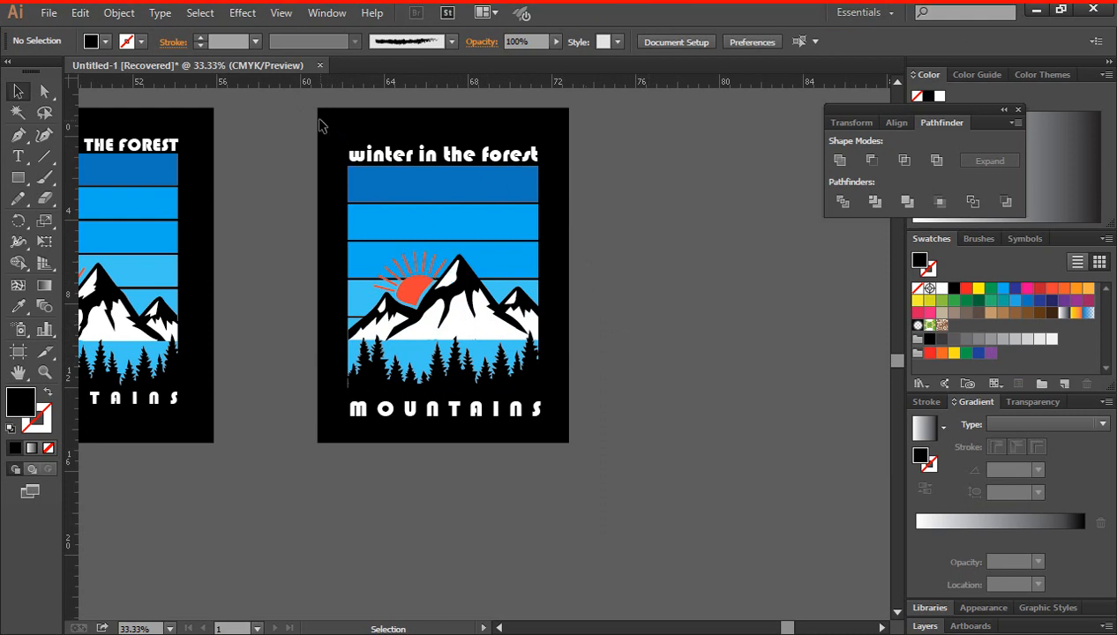
drag(337, 131, 548, 423)
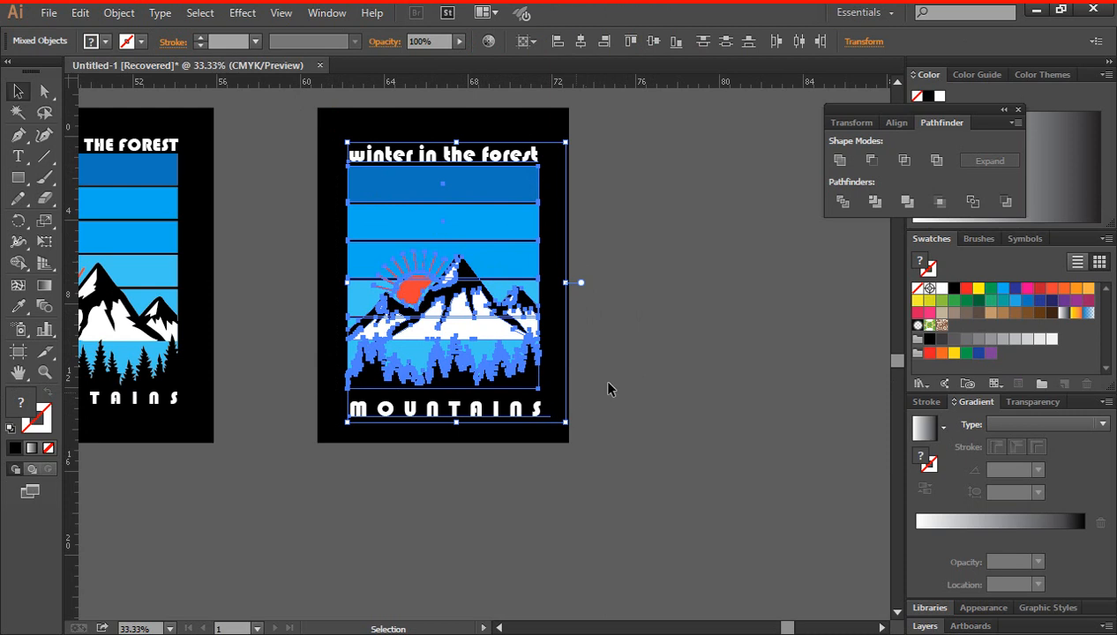
click(631, 369)
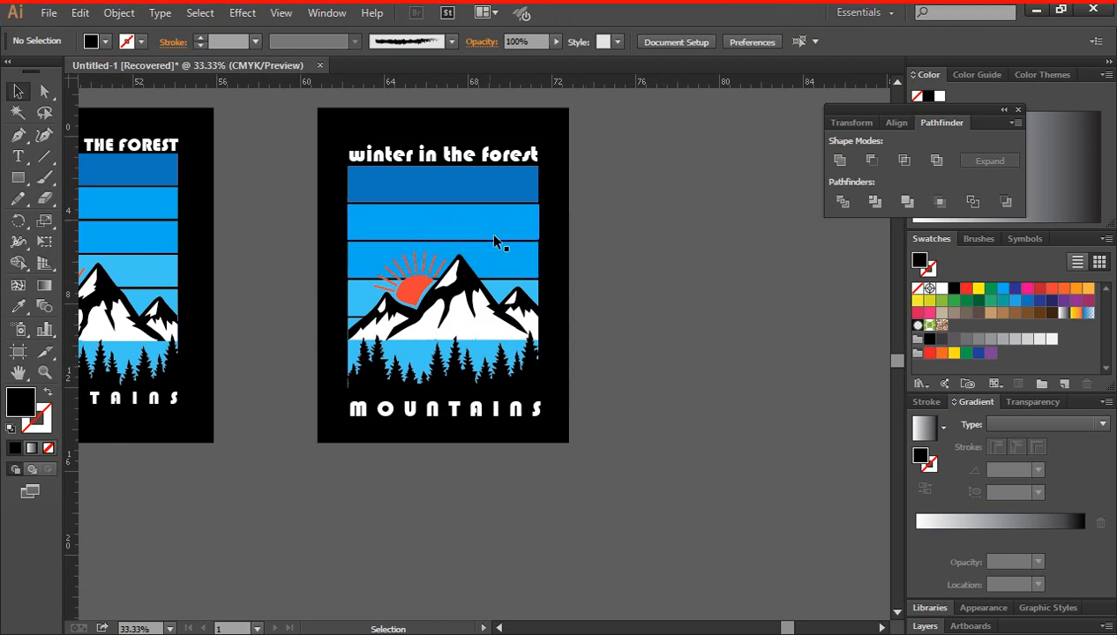
scroll(609, 282, down, 1)
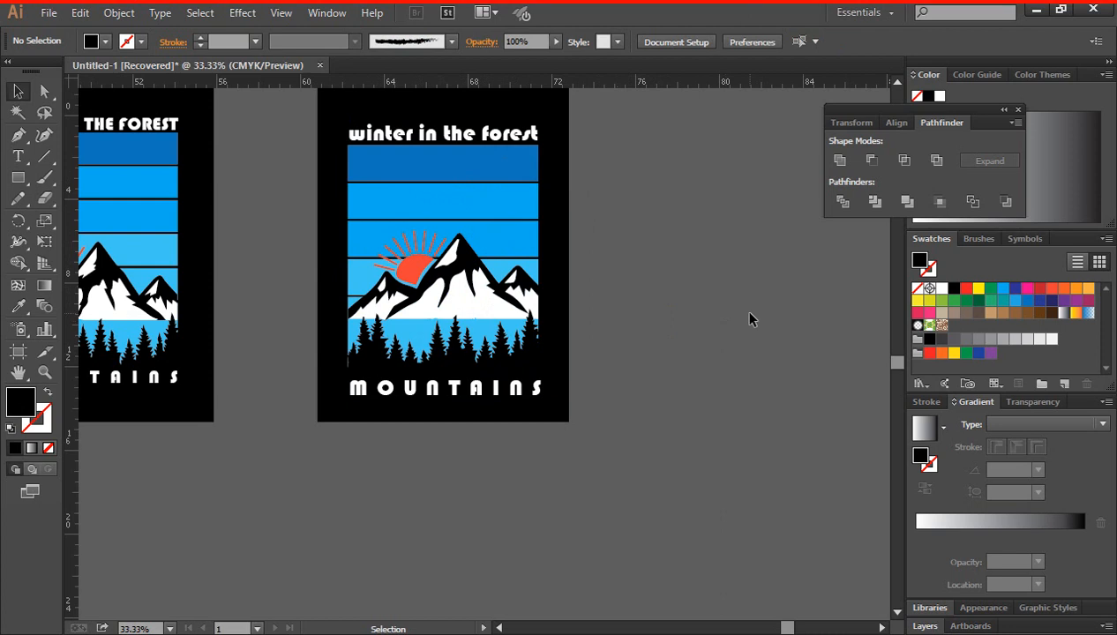
click(683, 318)
scroll(628, 265, up, 1)
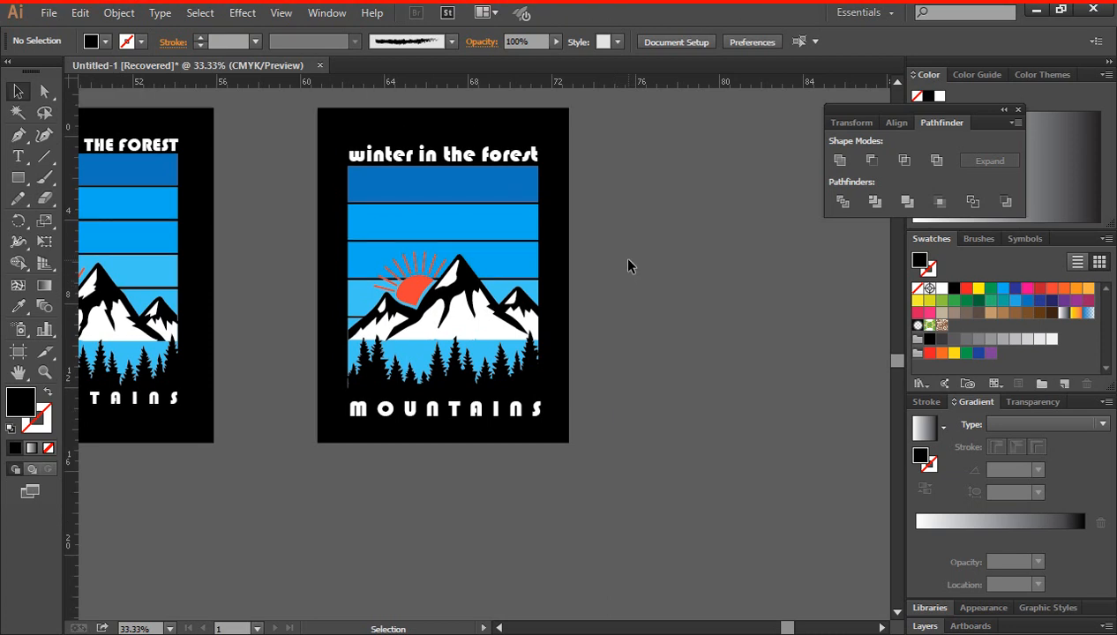
scroll(628, 266, down, 1)
drag(334, 110, 552, 392)
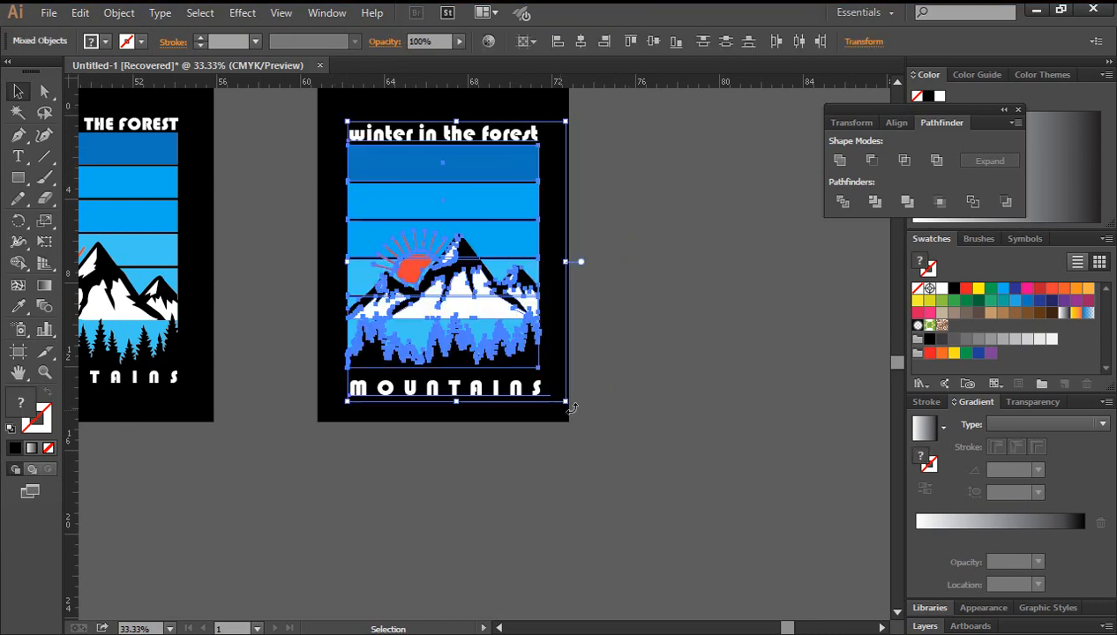
click(662, 322)
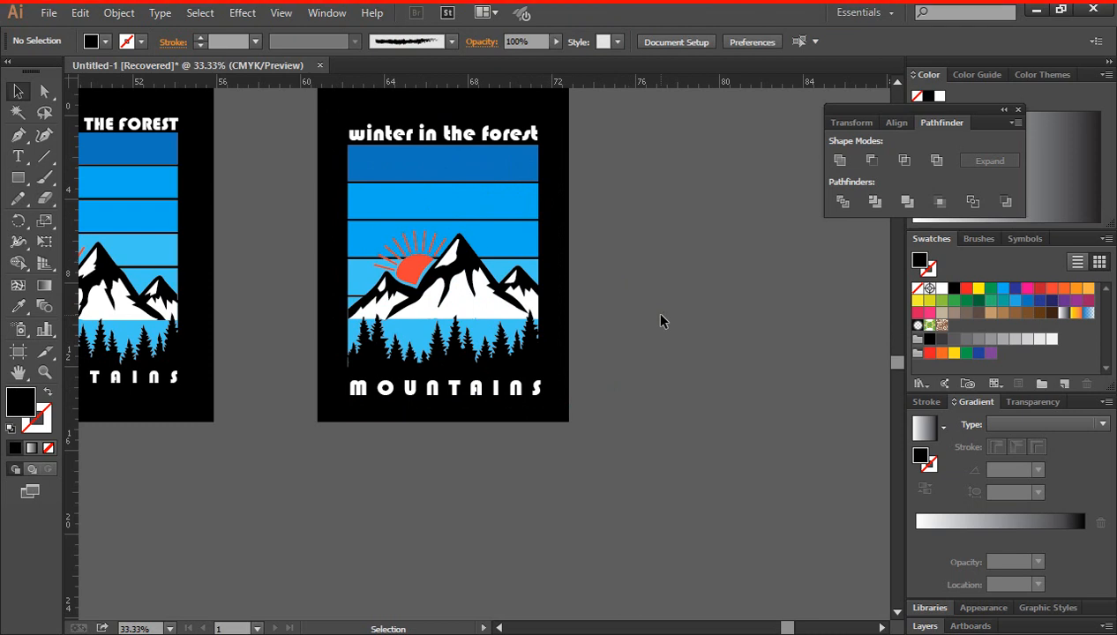
scroll(706, 299, up, 1)
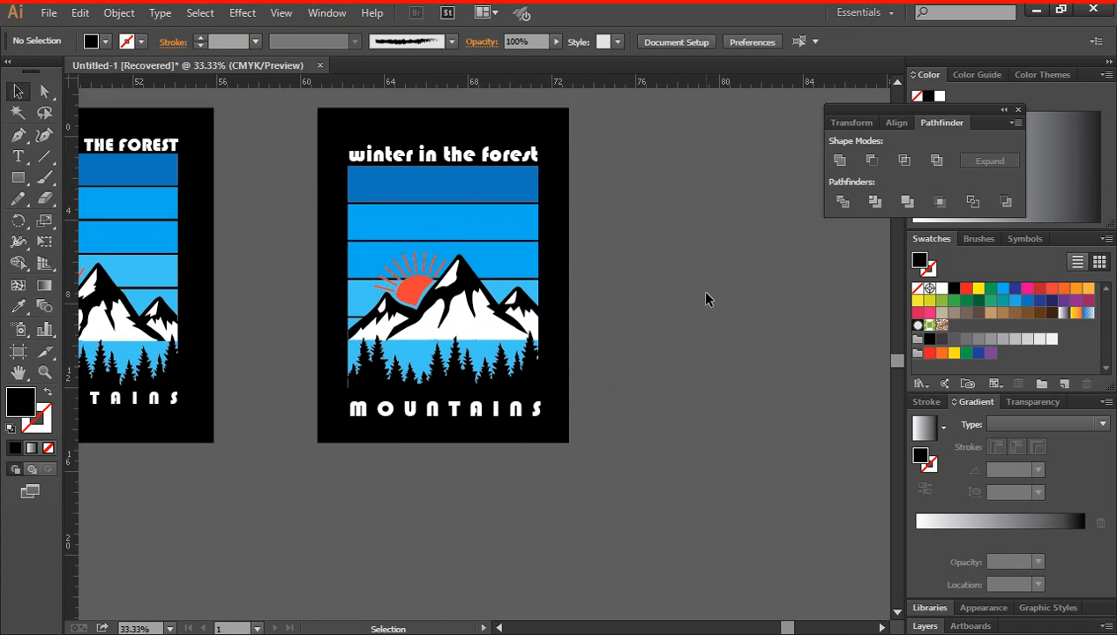